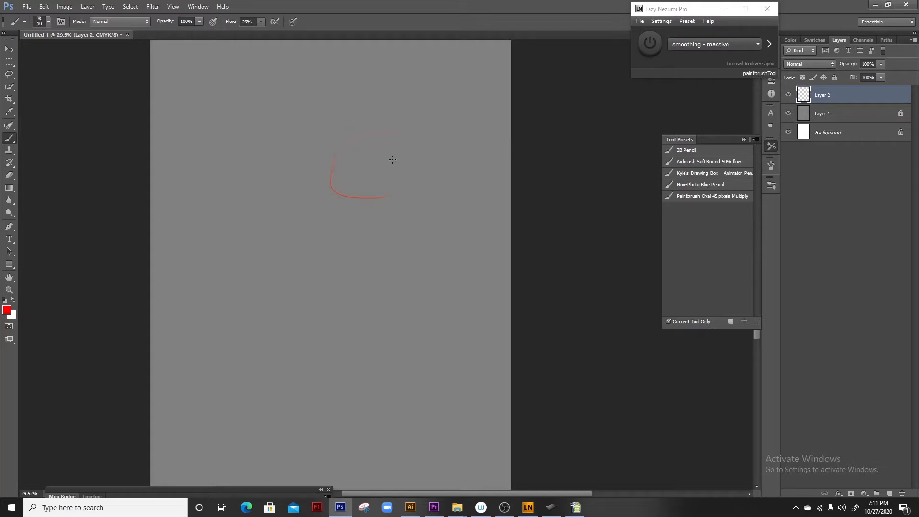
Enable the "smoothing - subtle" preset in Lazy Nezumi Pro and rough out the horse-like head with red brush strokes
click(691, 42)
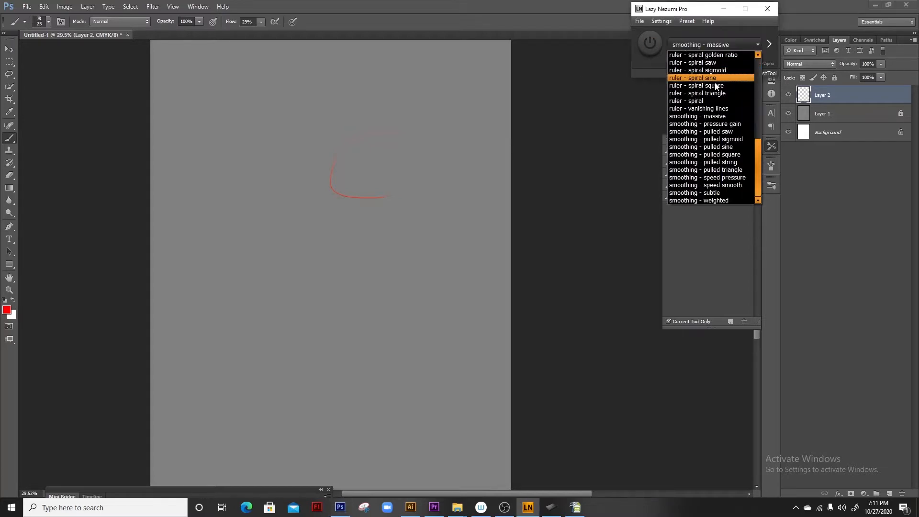
click(729, 195)
click(650, 44)
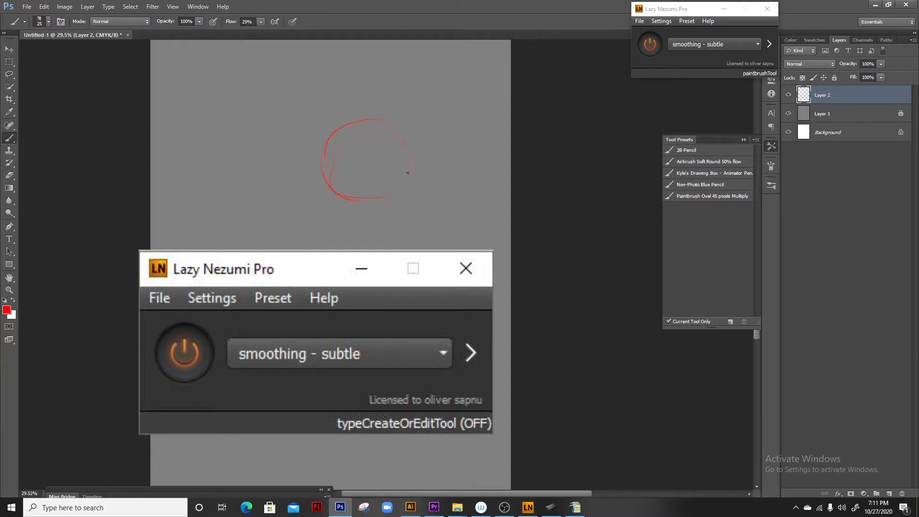
drag(341, 126, 362, 199)
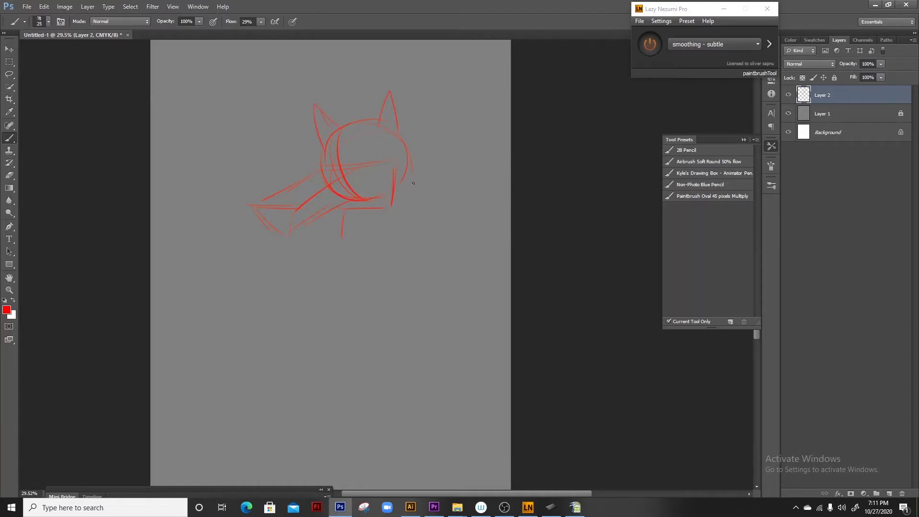
Scale down the rough head sketch and reposition it in the upper part of the canvas
key(ctrl+t)
drag(418, 246, 397, 229)
mouse_move(378, 188)
mouse_down()
mouse_move(356, 175)
mouse_move(317, 224)
mouse_up()
key(Return)
Sketch the torso below the neck as simple volumes: a chest block, a narrow waist and a box-shaped pelvis
mouse_move(373, 170)
mouse_down()
mouse_move(374, 213)
mouse_move(284, 236)
mouse_up()
drag(286, 242, 281, 275)
drag(293, 239, 379, 277)
drag(423, 250, 422, 276)
drag(416, 278, 391, 296)
drag(407, 289, 408, 318)
mouse_move(339, 317)
mouse_down()
mouse_move(389, 323)
mouse_move(380, 331)
mouse_up()
drag(365, 306, 447, 301)
drag(444, 302, 398, 331)
mouse_move(330, 301)
mouse_down()
mouse_move(319, 269)
mouse_move(338, 298)
mouse_up()
Scale down the whole figure sketch to leave room for the legs beneath it
key(ctrl+t)
drag(457, 330, 416, 272)
key(Return)
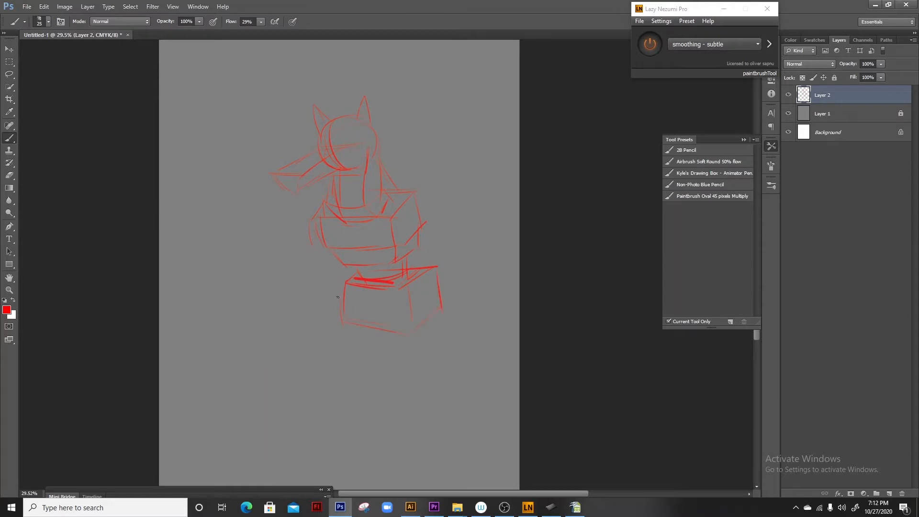
Sketch the crouching legs below the pelvis, with cylindrical thighs, rounded knees and tapering lower legs
drag(253, 321, 254, 354)
drag(367, 291, 371, 338)
drag(391, 309, 363, 347)
drag(440, 277, 444, 325)
drag(272, 317, 293, 349)
drag(335, 338, 263, 353)
drag(375, 324, 400, 354)
drag(412, 293, 444, 312)
drag(431, 343, 444, 377)
drag(442, 337, 459, 385)
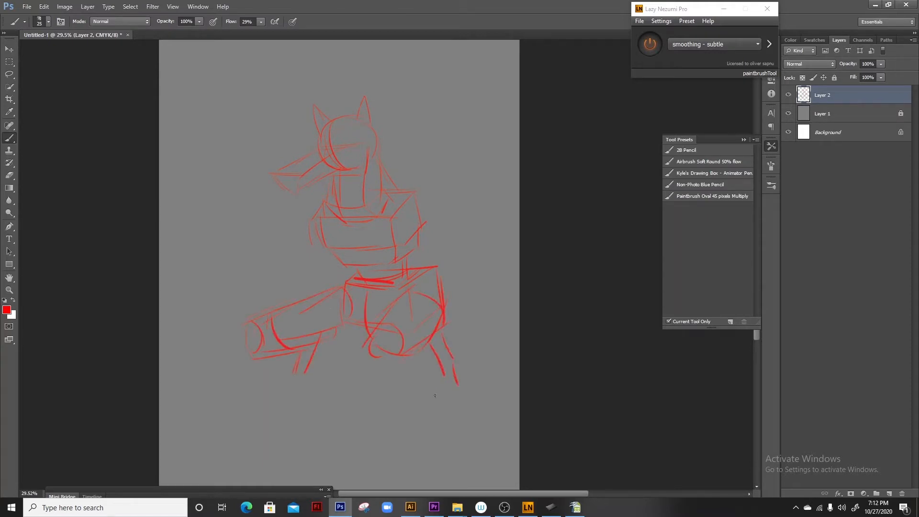
Lasso the head and chest part of the sketch and rotate and move it over the hips
key(l)
drag(391, 110, 311, 103)
key(ctrl+t)
drag(471, 239, 482, 199)
mouse_move(409, 207)
mouse_down()
mouse_move(383, 218)
mouse_move(279, 76)
mouse_move(353, 224)
mouse_up()
key(Return)
Transform the selected upper body again to lean it forward toward the bent knee, and deselect it
key(ctrl+t)
drag(289, 147, 343, 216)
drag(391, 75, 431, 99)
drag(378, 146, 365, 151)
drag(415, 92, 432, 84)
drag(355, 191, 354, 187)
drag(437, 79, 433, 72)
key(Return)
key(ctrl+d)
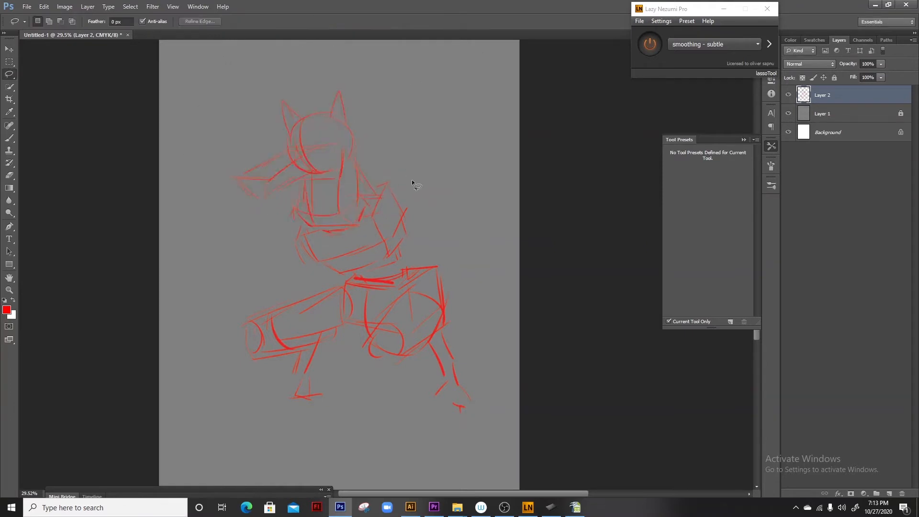
Sketch the straight arm reaching down past the knee with its hand, and the bent arm's upper arm and forearm
key(b)
drag(293, 219, 300, 264)
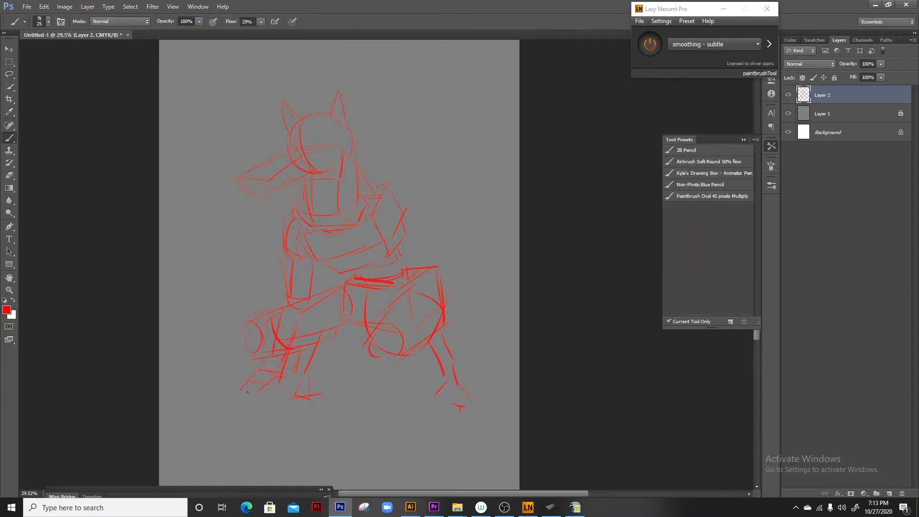
drag(391, 207, 393, 235)
drag(402, 241, 424, 251)
drag(449, 239, 407, 291)
drag(458, 241, 441, 265)
drag(465, 263, 416, 302)
drag(450, 237, 442, 239)
drag(436, 251, 411, 294)
drag(454, 247, 424, 298)
Sketch the bent arm's hanging hand, outline its upper arm, and shape the hoof of the back leg
drag(386, 344, 383, 366)
mouse_move(388, 370)
mouse_down()
mouse_move(402, 305)
mouse_move(386, 298)
mouse_move(410, 307)
mouse_move(406, 343)
mouse_up()
drag(414, 323, 416, 344)
drag(428, 316, 421, 336)
drag(418, 211, 458, 237)
drag(407, 243, 446, 264)
drag(450, 385, 434, 405)
drag(455, 385, 467, 408)
Lower the opacity of Layer 2 to 44% and add a new empty layer above it for the refined sketch
click(881, 64)
click(853, 77)
key(a)
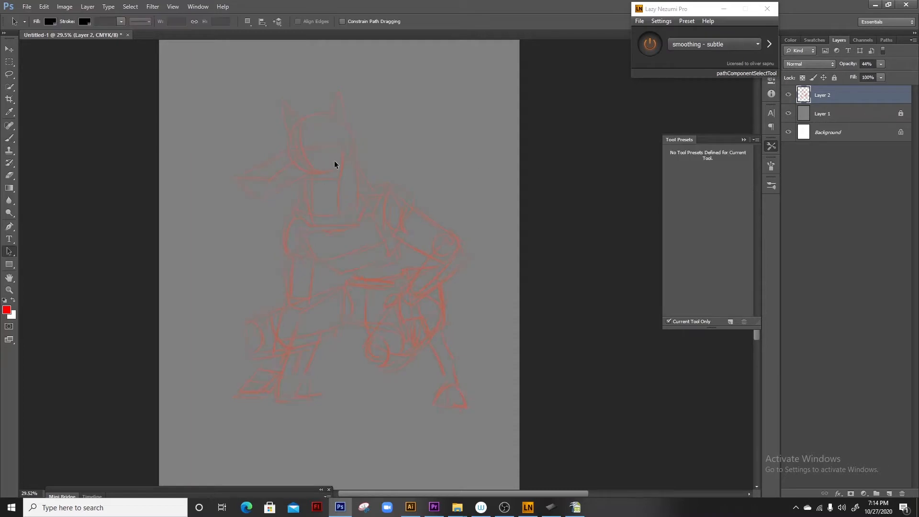
key(z)
click(282, 180)
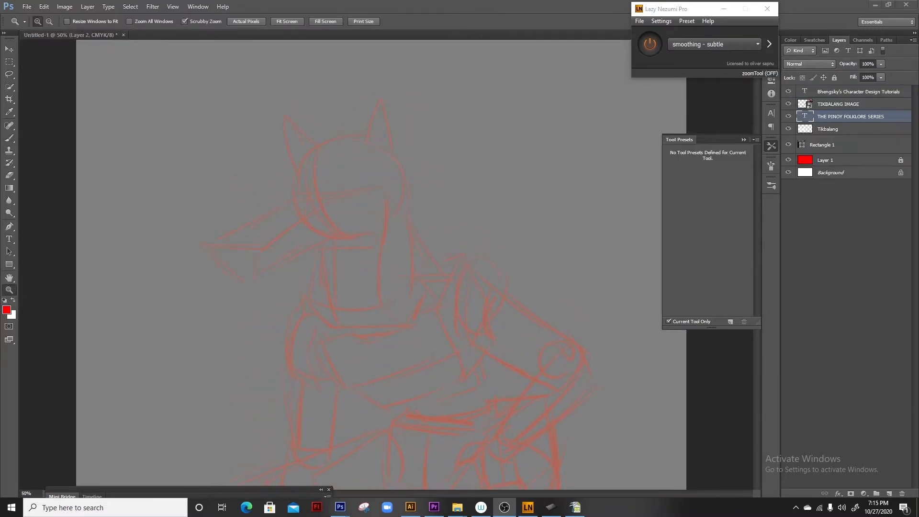
key(ctrl+shift+alt+n)
key(b)
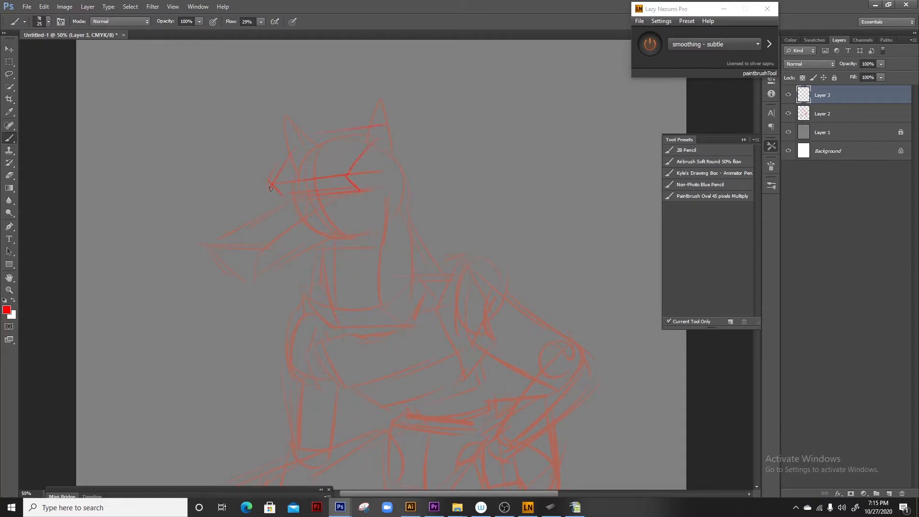
Draw the forehead planes, the slanted angry brow and both eyes, erasing and redrawing the eye lines
drag(321, 192, 334, 197)
drag(266, 178, 383, 134)
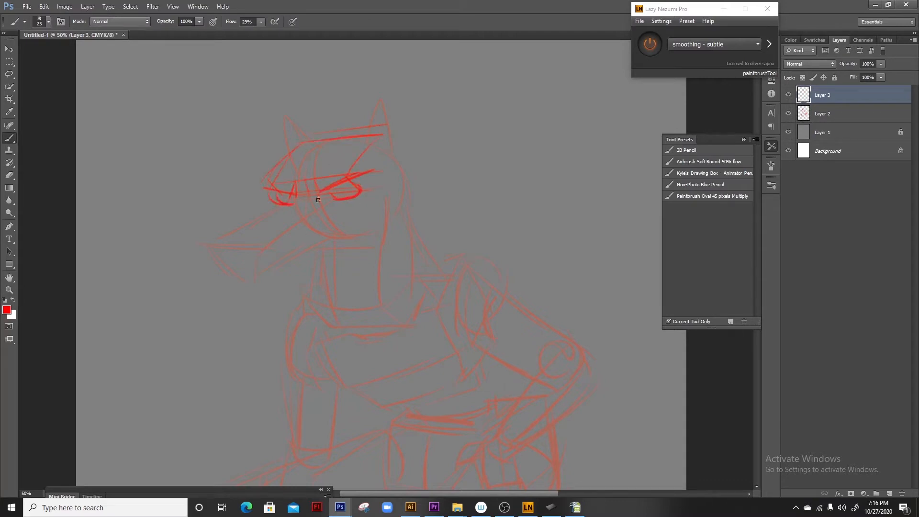
key(e)
mouse_move(290, 191)
mouse_down()
mouse_move(306, 193)
mouse_move(278, 191)
mouse_move(329, 199)
mouse_up()
key(b)
mouse_move(372, 171)
mouse_down()
mouse_move(311, 194)
mouse_move(328, 198)
mouse_up()
mouse_move(290, 182)
mouse_down()
mouse_move(310, 194)
mouse_move(293, 201)
mouse_up()
drag(324, 202, 355, 204)
Draw the muzzle with its bridge, nostril, lips and bared teeth over the rough snout
drag(248, 226, 240, 243)
drag(309, 194, 250, 226)
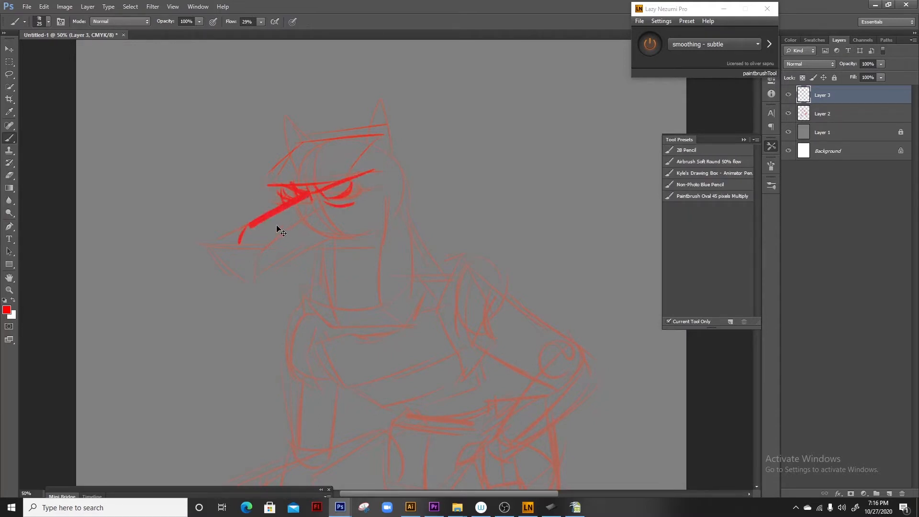
key(ctrl+z)
drag(293, 202, 248, 224)
mouse_move(237, 230)
mouse_down()
mouse_move(231, 251)
mouse_move(331, 238)
mouse_move(274, 275)
mouse_up()
drag(233, 277, 240, 278)
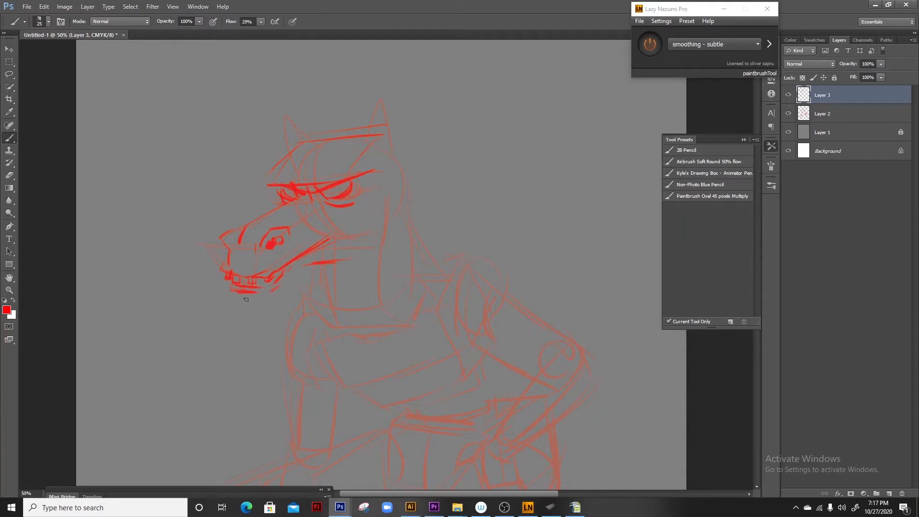
Draw the lower jaw and cheek line, and outline the sides and top of the forehead
drag(290, 292, 307, 269)
drag(313, 263, 360, 250)
drag(370, 248, 391, 221)
drag(286, 178, 288, 153)
drag(366, 139, 368, 170)
drag(319, 125, 383, 122)
drag(304, 140, 290, 168)
Clean up the near eye with the Eraser and draw the two pointed ears on top of the head
key(e)
mouse_move(353, 191)
mouse_down()
mouse_move(332, 199)
mouse_move(343, 200)
mouse_up()
key(b)
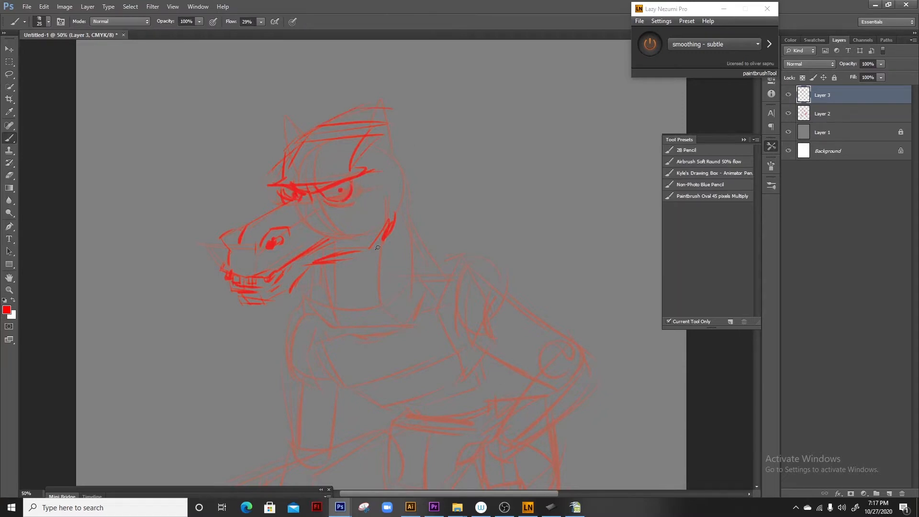
drag(374, 88, 391, 160)
drag(369, 136, 378, 159)
drag(277, 102, 284, 152)
mouse_move(283, 103)
mouse_down()
mouse_move(305, 137)
mouse_move(284, 157)
mouse_up()
drag(291, 172, 274, 187)
Draw the contours of the neck, the collar area and the upper chest over the faded sketch
drag(403, 254, 324, 176)
drag(234, 186, 214, 195)
drag(226, 196, 219, 217)
drag(213, 216, 177, 225)
drag(232, 189, 230, 224)
drag(234, 234, 253, 263)
drag(300, 182, 300, 243)
drag(322, 63, 322, 128)
mouse_move(327, 113)
mouse_down()
mouse_move(343, 164)
mouse_move(286, 263)
mouse_up()
drag(227, 258, 282, 271)
drag(373, 246, 373, 273)
Draw the lower chest edge, rib cage, side of the torso and waist down to the pelvis
mouse_move(381, 261)
mouse_down()
mouse_move(335, 293)
mouse_move(259, 309)
mouse_up()
drag(293, 277, 302, 297)
drag(245, 259, 243, 283)
drag(376, 273, 351, 210)
mouse_move(256, 248)
mouse_down()
mouse_move(274, 266)
mouse_move(361, 256)
mouse_up()
drag(395, 204, 395, 253)
drag(281, 260, 296, 288)
mouse_move(295, 296)
mouse_down()
mouse_move(305, 326)
mouse_move(349, 289)
mouse_up()
drag(362, 296, 354, 320)
drag(205, 181, 218, 217)
drag(218, 201, 241, 234)
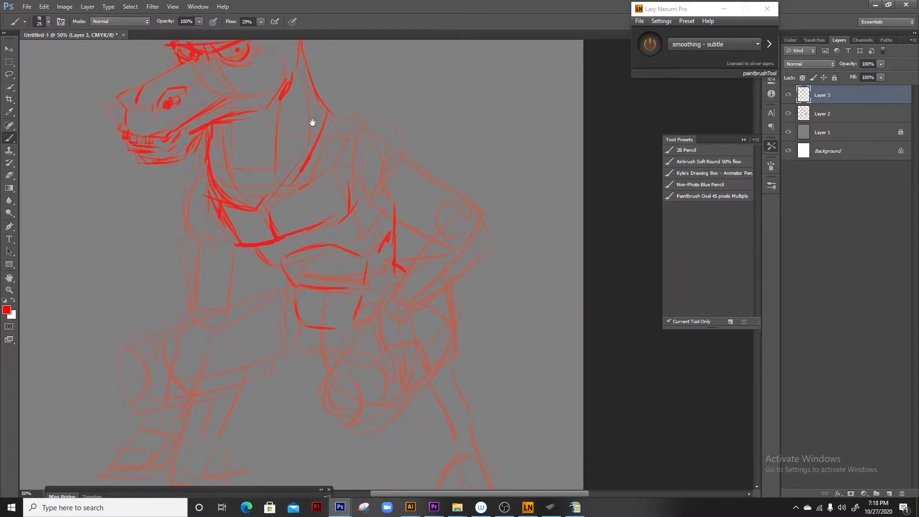
Reinforce the outlines of the ears and the crown of the head with bolder strokes
drag(312, 123, 357, 224)
drag(320, 63, 329, 123)
drag(222, 88, 241, 134)
drag(243, 97, 261, 86)
Draw the shoulder and upper arm of the straight arm, down to the elbow
drag(333, 370, 334, 239)
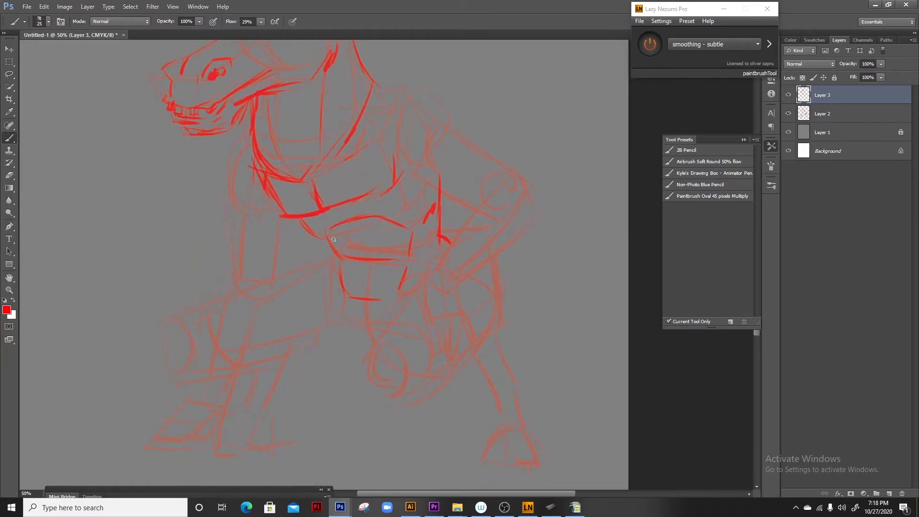
drag(236, 168, 228, 208)
mouse_move(251, 182)
mouse_down()
mouse_move(286, 217)
mouse_move(272, 204)
mouse_up()
drag(272, 211, 284, 221)
drag(243, 146, 234, 292)
drag(282, 220, 258, 291)
drag(239, 157, 254, 135)
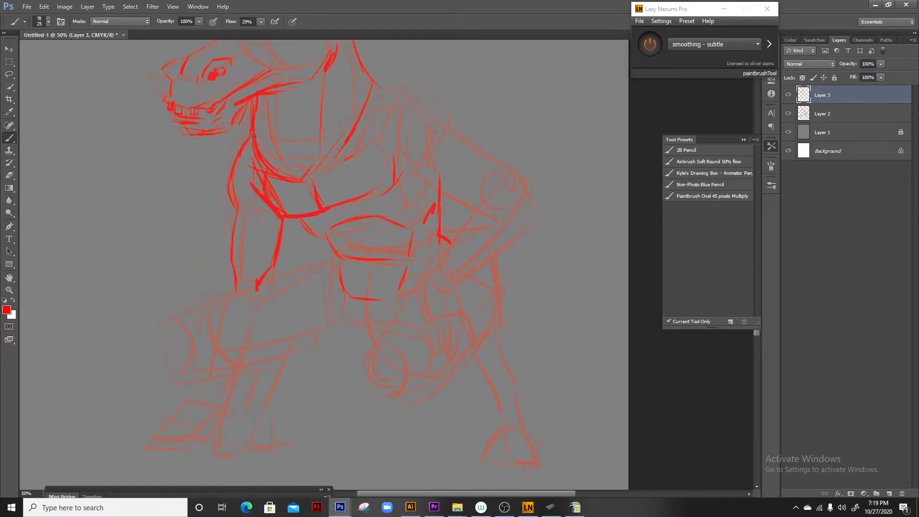
Draw the forearm of the straight arm from the elbow down to the wrist
drag(272, 303, 284, 256)
drag(244, 250, 224, 352)
drag(258, 314, 247, 359)
drag(284, 249, 264, 304)
drag(227, 352, 242, 366)
Draw the hand and fingers at the end of the straight arm over the rough shapes
drag(274, 283, 351, 194)
drag(303, 273, 271, 293)
drag(314, 286, 269, 305)
mouse_move(323, 271)
mouse_down()
mouse_move(326, 312)
mouse_move(317, 317)
mouse_up()
drag(326, 306, 343, 310)
drag(252, 322, 287, 316)
drag(262, 310, 229, 314)
drag(286, 291, 257, 305)
Reinforce the brow and neck lines of the head sketch
drag(442, 158, 396, 248)
drag(455, 203, 411, 288)
drag(259, 128, 271, 262)
drag(266, 146, 303, 129)
drag(316, 230, 308, 188)
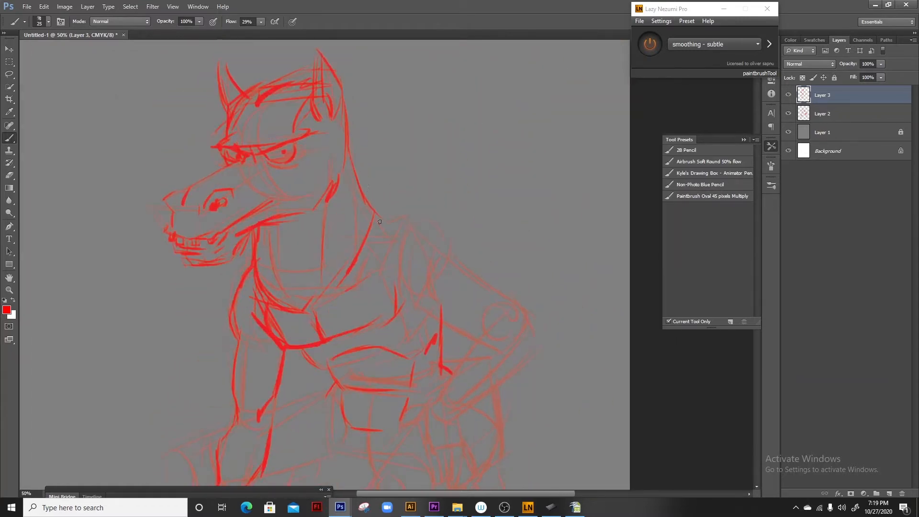
Extend the neck line toward the shoulder and draw the lower abdomen down to the crotch over the rough shapes
drag(371, 206, 382, 240)
key(ctrl+minus)
key(ctrl+minus)
key(z)
drag(366, 197, 413, 200)
drag(401, 380, 289, 195)
key(b)
drag(325, 221, 335, 245)
drag(327, 246, 352, 249)
drag(368, 224, 355, 246)
Draw the thigh and bent knee of the leg behind the straight arm
drag(218, 276, 245, 271)
mouse_move(253, 267)
mouse_down()
mouse_move(316, 232)
mouse_move(271, 259)
mouse_up()
drag(131, 255, 181, 217)
drag(241, 188, 316, 175)
drag(125, 272, 136, 296)
drag(165, 271, 158, 288)
drag(169, 272, 184, 265)
drag(158, 294, 180, 302)
drag(218, 295, 262, 273)
Draw the shin of the leg behind the straight arm down to the ankle
drag(278, 260, 250, 327)
drag(245, 287, 237, 326)
drag(295, 277, 333, 224)
drag(268, 239, 250, 306)
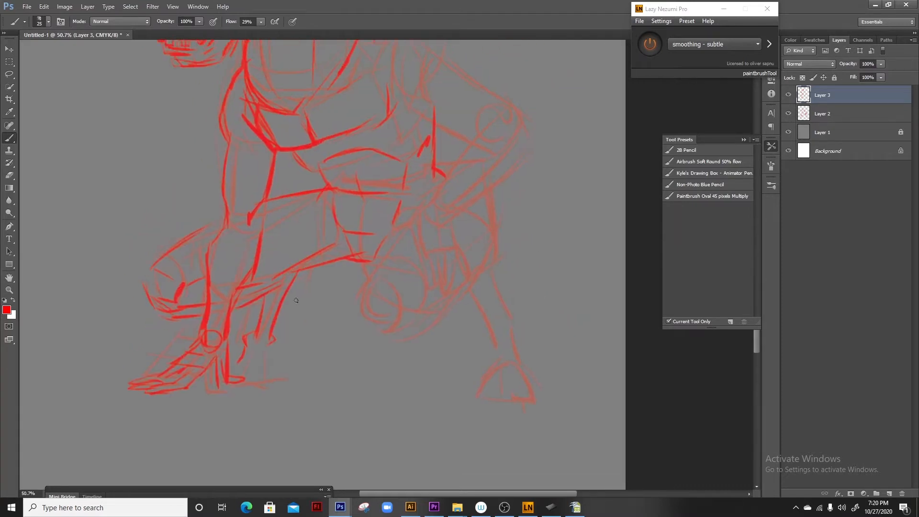
Erase the shin's front edge and redraw the lower leg with its ankle and hoof beside the planted hand
key(e)
drag(291, 284, 262, 341)
key(b)
drag(319, 268, 282, 288)
mouse_move(307, 294)
mouse_down()
mouse_move(329, 269)
mouse_move(265, 335)
mouse_up()
drag(321, 278, 285, 327)
drag(268, 325, 254, 344)
drag(296, 308, 273, 345)
mouse_move(269, 344)
mouse_down()
mouse_move(281, 287)
mouse_move(262, 299)
mouse_up()
mouse_move(281, 303)
mouse_down()
mouse_move(282, 327)
mouse_move(255, 332)
mouse_up()
drag(288, 230, 260, 312)
Draw the outer contour of the bent arm from the shoulder to the elbow
drag(316, 168, 310, 336)
mouse_move(345, 268)
mouse_down()
mouse_move(282, 193)
mouse_move(352, 220)
mouse_up()
drag(320, 140, 375, 180)
drag(374, 181, 353, 221)
drag(308, 231, 354, 224)
mouse_move(313, 142)
mouse_down()
mouse_move(288, 177)
mouse_move(375, 188)
mouse_up()
Draw the underside of the bent upper arm and add muscle marks along the side of the chest
drag(218, 148, 167, 178)
drag(364, 215, 312, 175)
drag(302, 190, 362, 218)
drag(326, 146, 382, 182)
drag(303, 185, 331, 207)
drag(288, 188, 267, 198)
drag(277, 203, 255, 208)
Draw both edges of the bent arm's forearm from the elbow down to the wrist
drag(351, 193, 324, 245)
mouse_move(366, 192)
mouse_down()
mouse_move(354, 233)
mouse_move(305, 274)
mouse_up()
drag(326, 247, 342, 272)
drag(400, 219, 348, 263)
Define the point of the bent elbow and erase stray lines around it
drag(365, 181, 368, 201)
drag(396, 187, 400, 213)
drag(407, 198, 397, 231)
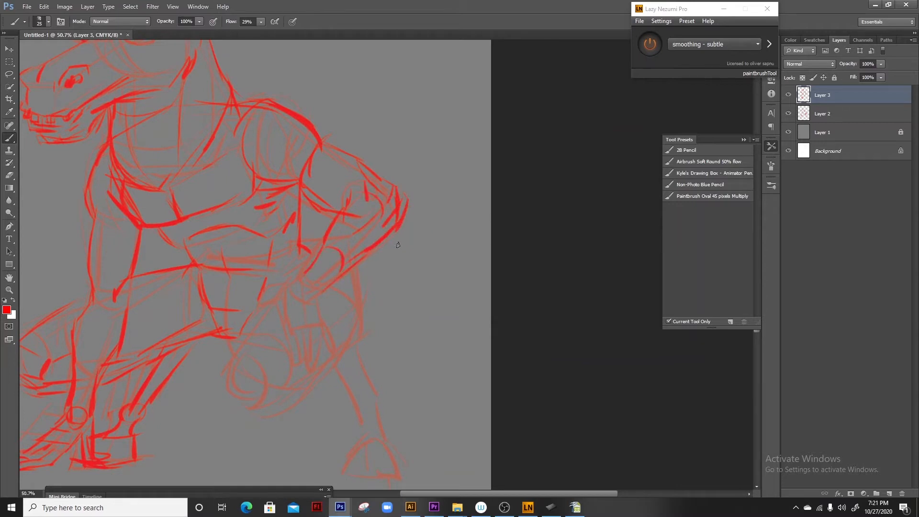
drag(363, 179, 363, 183)
drag(387, 230, 392, 225)
key(e)
mouse_move(393, 189)
mouse_down()
mouse_move(404, 229)
mouse_move(410, 201)
mouse_move(386, 243)
mouse_up()
Draw the wrist, hand and hanging fingers of the bent arm
key(b)
mouse_move(354, 266)
mouse_down()
mouse_move(328, 295)
mouse_move(352, 260)
mouse_up()
mouse_move(335, 233)
mouse_down()
mouse_move(318, 255)
mouse_move(301, 256)
mouse_up()
drag(323, 260, 332, 283)
mouse_move(354, 257)
mouse_down()
mouse_move(364, 286)
mouse_move(339, 313)
mouse_up()
mouse_move(356, 293)
mouse_down()
mouse_move(350, 326)
mouse_move(338, 321)
mouse_up()
drag(364, 287, 370, 310)
mouse_move(356, 295)
mouse_down()
mouse_move(365, 317)
mouse_move(355, 338)
mouse_up()
Rough in the kneeling leg's thigh and knee, and strengthen the hip contour behind the hanging hand
mouse_move(293, 259)
mouse_down()
mouse_move(262, 293)
mouse_move(228, 365)
mouse_up()
drag(238, 356, 270, 381)
mouse_move(291, 241)
mouse_down()
mouse_move(328, 261)
mouse_move(329, 248)
mouse_up()
drag(409, 239, 415, 302)
drag(413, 257, 400, 286)
drag(338, 307, 364, 295)
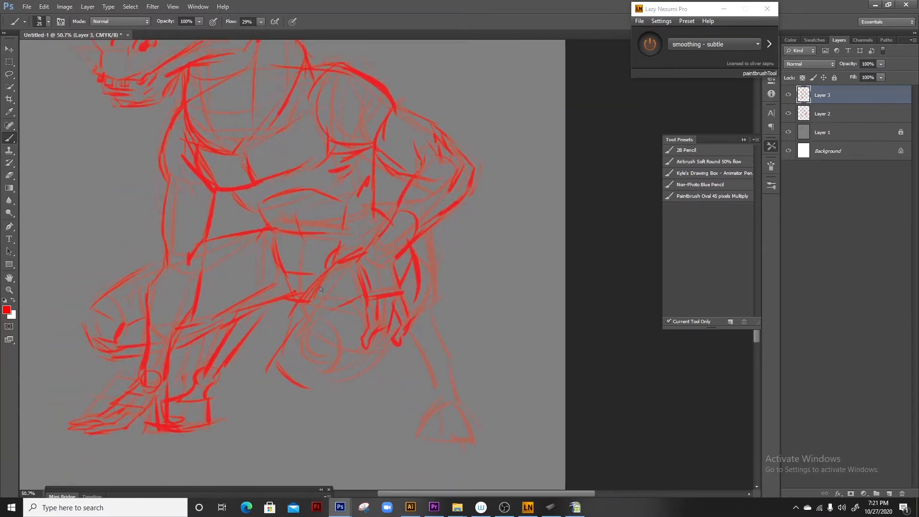
Erase part of the kneeling leg's thigh and redraw the thigh with a rounded knee and underside
key(e)
mouse_move(343, 261)
mouse_down()
mouse_move(278, 353)
mouse_move(349, 190)
mouse_move(308, 233)
mouse_up()
key(b)
drag(306, 240, 269, 286)
drag(268, 289, 275, 320)
drag(352, 205, 308, 236)
drag(268, 283, 317, 291)
drag(324, 300, 312, 318)
drag(375, 286, 344, 305)
drag(406, 281, 338, 332)
Draw the lower portion of the extended rear leg from behind the hand down to the ankle
drag(434, 224, 418, 264)
drag(434, 242, 468, 311)
drag(422, 274, 462, 344)
drag(472, 320, 467, 341)
drag(437, 200, 451, 246)
Draw the hoof and ankle joint at the end of the extended rear leg
key(ctrl+minus)
key(ctrl+minus)
mouse_move(448, 376)
mouse_down()
mouse_move(369, 322)
mouse_move(412, 321)
mouse_up()
drag(367, 307, 369, 329)
drag(411, 309, 414, 328)
drag(369, 327, 411, 334)
drag(413, 322, 416, 337)
drag(381, 278, 393, 300)
drag(396, 301, 411, 306)
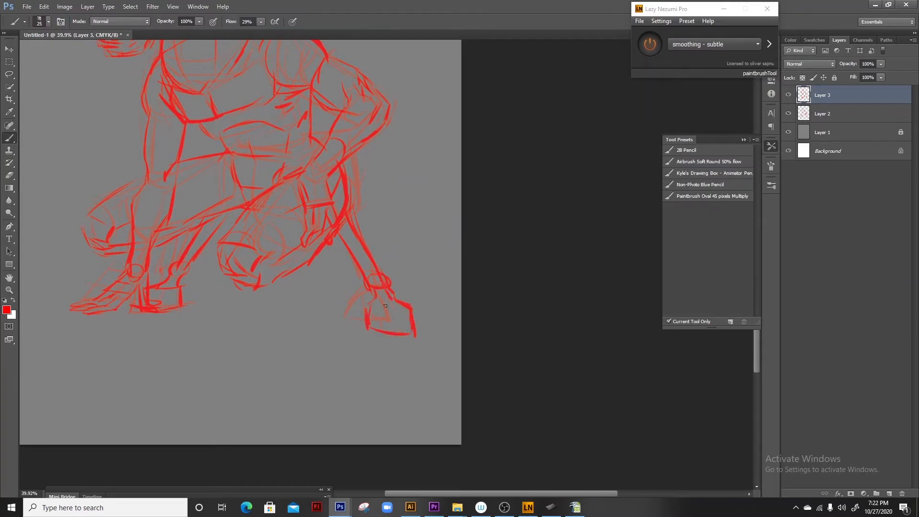
Reinforce the underside of the kneeling leg's thigh from the knee to the hip
drag(262, 286, 324, 264)
drag(322, 267, 351, 215)
key(e)
key(b)
Erase rough lines around the rear leg's ankle and redraw the contours leading into the hoof
mouse_move(311, 258)
mouse_down()
mouse_move(379, 340)
mouse_move(420, 283)
mouse_up()
mouse_move(411, 325)
mouse_down()
mouse_move(437, 369)
mouse_move(455, 381)
mouse_up()
key(e)
mouse_move(435, 334)
mouse_down()
mouse_move(380, 291)
mouse_move(379, 320)
mouse_up()
key(b)
drag(372, 272, 402, 326)
mouse_move(398, 326)
mouse_down()
mouse_move(433, 377)
mouse_move(410, 390)
mouse_up()
Refine the rear hoof with curved bands across its top and along its bottom edge
key(e)
key(b)
mouse_move(380, 347)
mouse_down()
mouse_move(431, 352)
mouse_move(406, 377)
mouse_move(430, 380)
mouse_up()
mouse_move(382, 349)
mouse_down()
mouse_move(431, 378)
mouse_move(433, 369)
mouse_up()
key(e)
key(b)
drag(379, 372, 437, 378)
Draw the folded lower leg beneath the kneeling thigh and start the tail strokes behind the hip
drag(373, 235, 394, 290)
drag(373, 272, 376, 304)
drag(320, 259, 307, 277)
drag(347, 235, 371, 326)
key(e)
mouse_move(362, 291)
mouse_down()
mouse_move(380, 305)
mouse_move(388, 261)
mouse_up()
key(b)
drag(401, 228, 390, 299)
drag(429, 226, 457, 227)
drag(409, 204, 477, 225)
Scale down Layer 2 and Layer 3 together and reposition the sketch on the canvas
shift+click(842, 114)
right_click(851, 112)
click(852, 239)
key(ctrl+minus)
key(ctrl+t)
drag(475, 386, 449, 353)
drag(378, 283, 356, 307)
key(Return)
Draw the long tail on Layer 3, arching out behind the hip and curling to a tip near the ground
mouse_move(321, 264)
mouse_down()
mouse_move(362, 240)
mouse_move(505, 227)
mouse_up()
click(843, 95)
drag(395, 275, 439, 283)
drag(504, 225, 507, 301)
drag(403, 282, 451, 298)
drag(435, 271, 406, 319)
mouse_move(384, 331)
mouse_down()
mouse_move(348, 385)
mouse_move(405, 385)
mouse_up()
drag(485, 322, 442, 346)
mouse_move(446, 346)
mouse_down()
mouse_move(530, 383)
mouse_move(535, 395)
mouse_up()
drag(458, 397, 513, 482)
Merge the two sketch layers, then flip the figure horizontally and reposition it on the canvas
shift+click(843, 109)
key(ctrl+e)
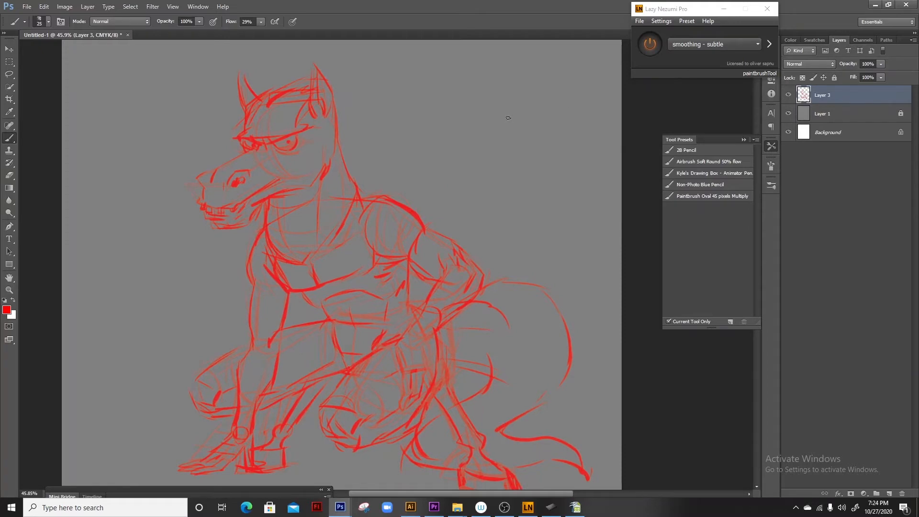
key(ctrl+t)
right_click(396, 198)
click(419, 320)
key(ctrl+minus)
drag(402, 242, 366, 236)
key(Return)
Lasso the horse head, move it about 0.51 in forward from the neck, and deselect it
drag(370, 154, 400, 154)
key(l)
drag(404, 115, 406, 113)
key(v)
drag(455, 167, 481, 170)
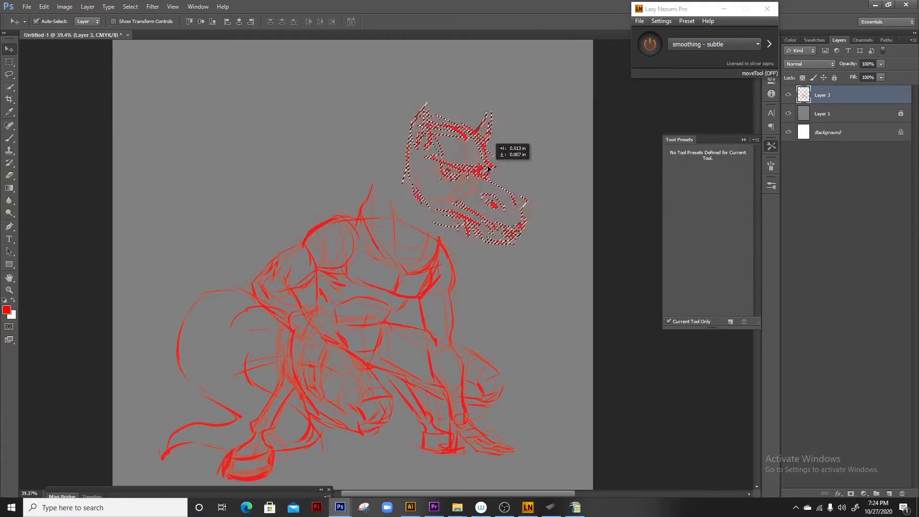
key(ctrl+d)
key(b)
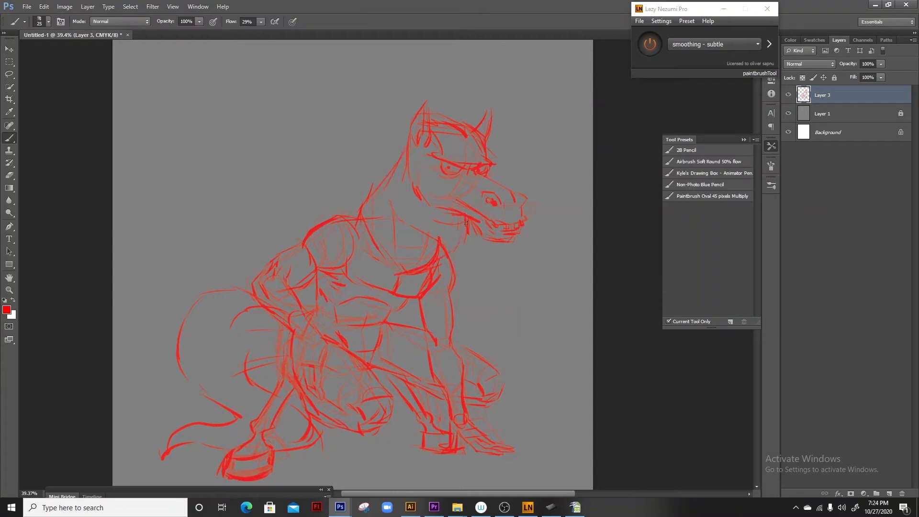
Sketch the side lines of the neck and erase the old construction lines across the chest
drag(411, 192, 398, 275)
drag(384, 265, 391, 190)
key(e)
drag(465, 224, 422, 264)
key(b)
key(e)
mouse_move(443, 229)
mouse_down()
mouse_move(391, 205)
mouse_move(368, 239)
mouse_up()
Sketch a fuller mane contour behind the neck and a throat line under the jaw, erasing overlapping chest lines
key(b)
drag(408, 134, 359, 168)
drag(356, 185, 360, 232)
drag(450, 215, 453, 264)
drag(361, 172, 353, 193)
drag(414, 129, 360, 169)
drag(359, 226, 364, 243)
drag(450, 266, 410, 287)
drag(463, 216, 455, 263)
key(e)
drag(461, 223, 412, 275)
drag(458, 254, 410, 262)
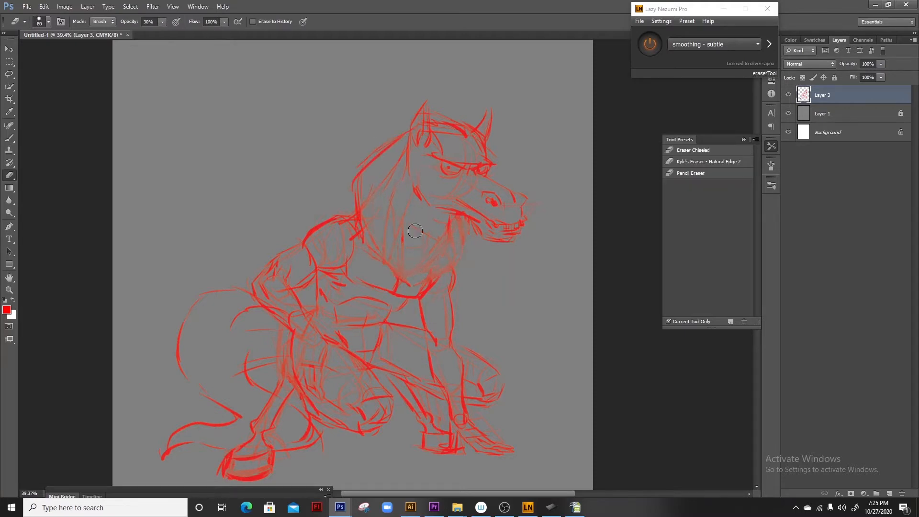
Draw the front edge of the mane, the throat and the lines where the neck meets the chest
key(b)
drag(407, 201, 412, 260)
drag(464, 218, 440, 255)
drag(452, 246, 451, 269)
drag(396, 272, 417, 284)
drag(446, 261, 408, 283)
drag(404, 289, 427, 294)
Erase stray lines at the base of the neck and redraw its pointed V shape over the chest
key(e)
drag(445, 261, 419, 295)
drag(441, 273, 459, 221)
key(b)
drag(432, 262, 413, 293)
drag(425, 234, 432, 266)
drag(454, 244, 447, 288)
Lasso the horse head, scale it down slightly with Free Transform, and deselect it
key(l)
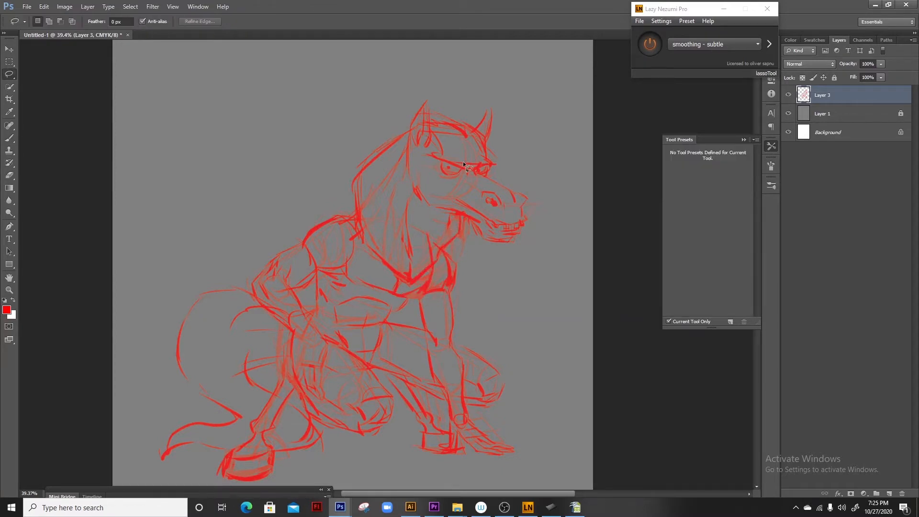
mouse_move(492, 176)
mouse_down()
mouse_move(463, 242)
mouse_move(491, 173)
mouse_up()
key(ctrl+t)
drag(534, 251, 529, 245)
key(Return)
key(ctrl+d)
Sketch a windswept mane flowing back from the head, with jagged tips falling toward the shoulder
scroll(409, 133, up, 2)
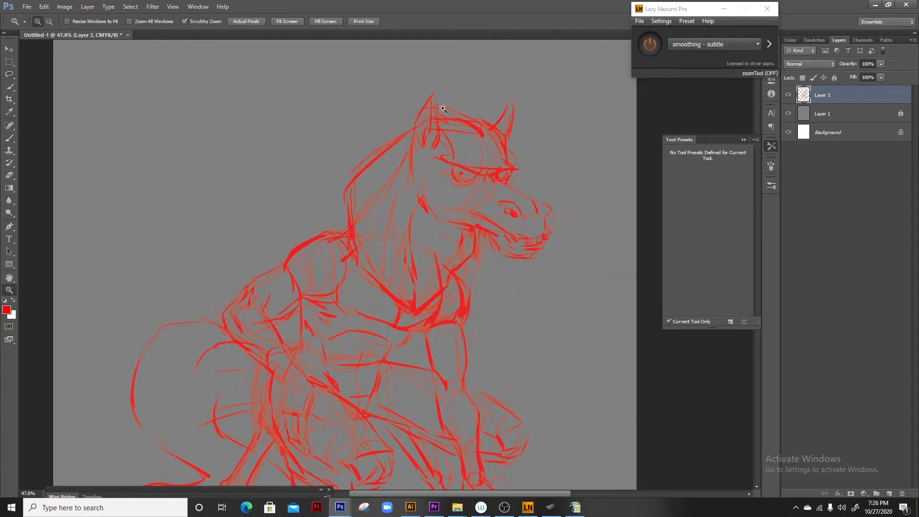
key(b)
drag(393, 158, 404, 197)
drag(414, 107, 282, 158)
mouse_move(248, 155)
mouse_down()
mouse_move(288, 173)
mouse_move(261, 211)
mouse_up()
drag(286, 204, 314, 254)
drag(318, 243, 356, 281)
Add pointed locks of hair down the neck, across the chest and beneath the jaw
drag(396, 202, 405, 284)
drag(397, 282, 372, 317)
drag(383, 267, 360, 317)
mouse_move(491, 237)
mouse_down()
mouse_move(498, 283)
mouse_move(465, 297)
mouse_up()
drag(483, 268, 460, 290)
drag(493, 292, 493, 259)
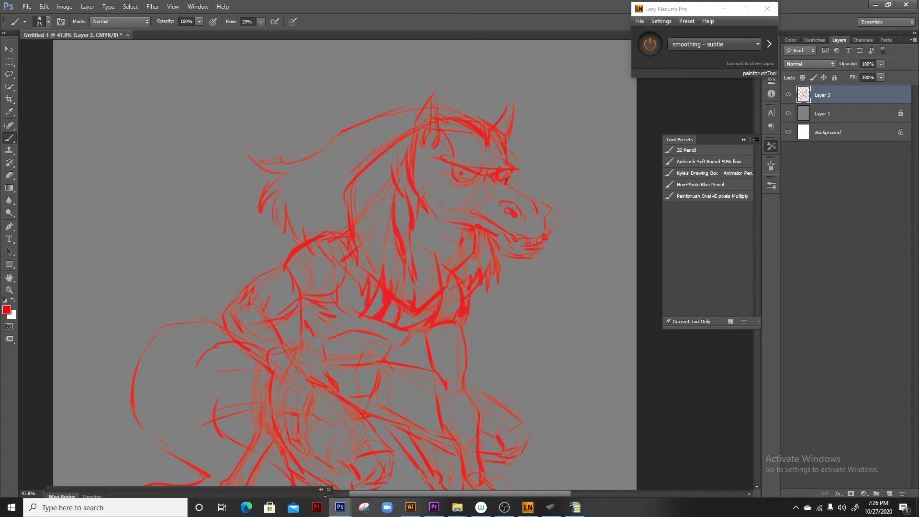
Save the document as TIKBALANG BOARD 2.psd
key(ctrl+minus)
key(ctrl+minus)
key(ctrl+minus)
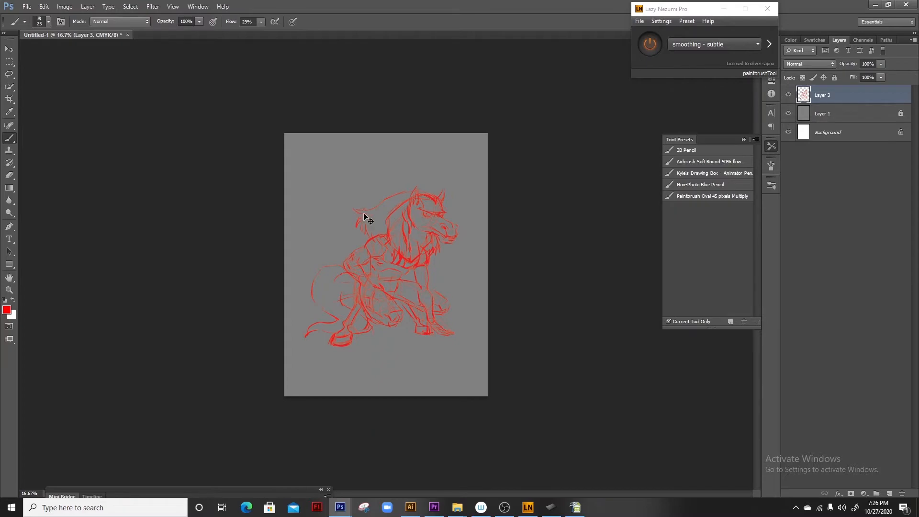
key(ctrl+s)
click(389, 104)
click(389, 318)
text(2)
click(672, 318)
click(567, 156)
Flip the whole figure on Layer 3 horizontally
drag(389, 226, 394, 199)
key(ctrl+t)
right_click(451, 242)
click(496, 385)
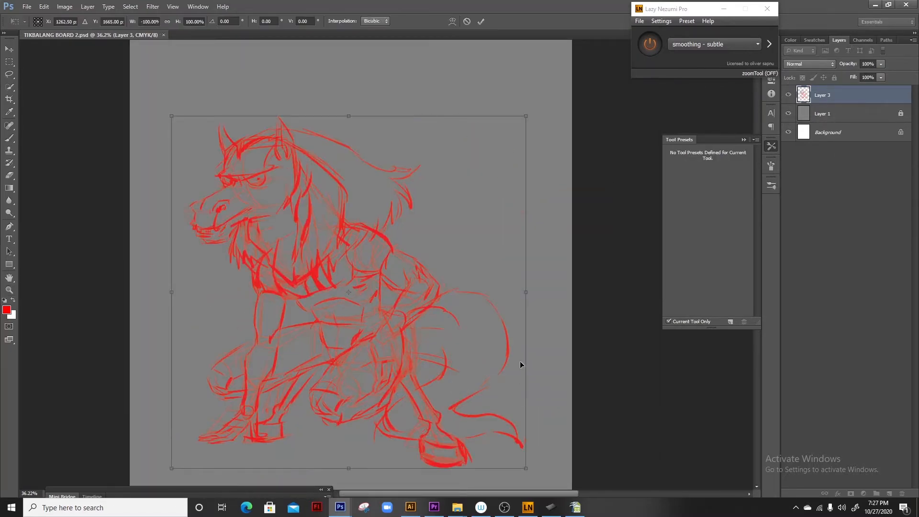
key(Return)
Erase the overlapping lines around the supporting arm's elbow and redraw the forearm contour there
drag(253, 365, 298, 332)
drag(298, 332, 311, 241)
key(b)
key(e)
mouse_move(273, 380)
mouse_down()
mouse_move(273, 318)
mouse_move(267, 339)
mouse_up()
key(b)
drag(274, 308, 279, 329)
drag(267, 341, 283, 346)
Redraw the bent arm's hand resting on the thigh with extended fingers, and touch up the arm lines
drag(481, 165, 408, 285)
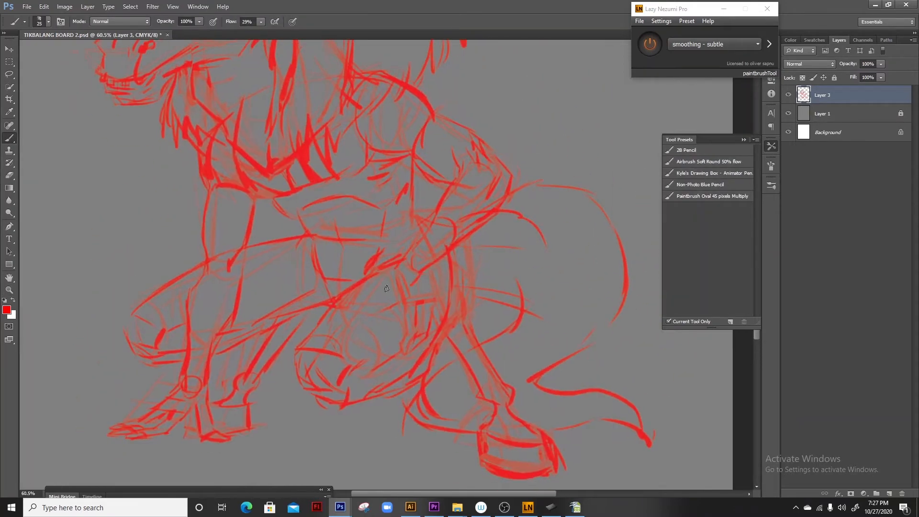
key(ctrl+z)
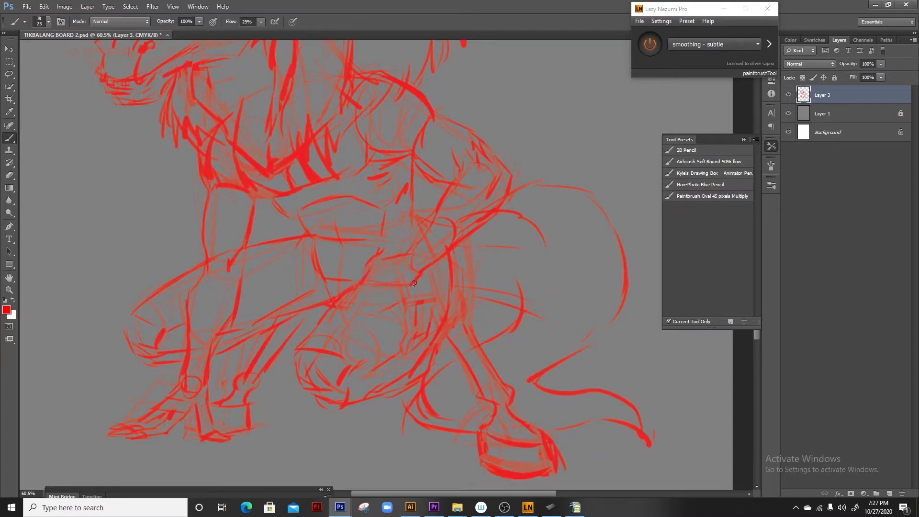
drag(368, 265, 328, 278)
drag(362, 277, 328, 296)
drag(368, 288, 348, 309)
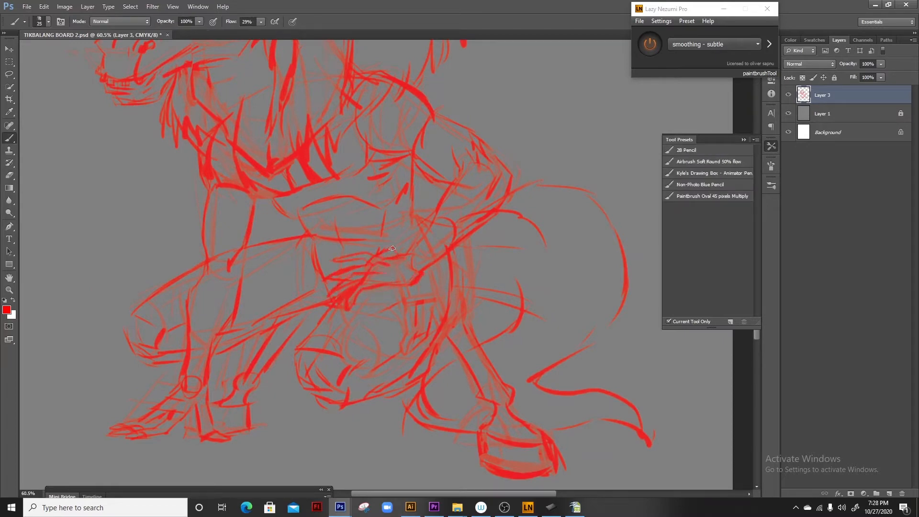
drag(262, 201, 299, 224)
key(ctrl+0)
mouse_move(407, 288)
mouse_down()
mouse_move(466, 269)
mouse_move(415, 256)
mouse_up()
drag(443, 183, 441, 201)
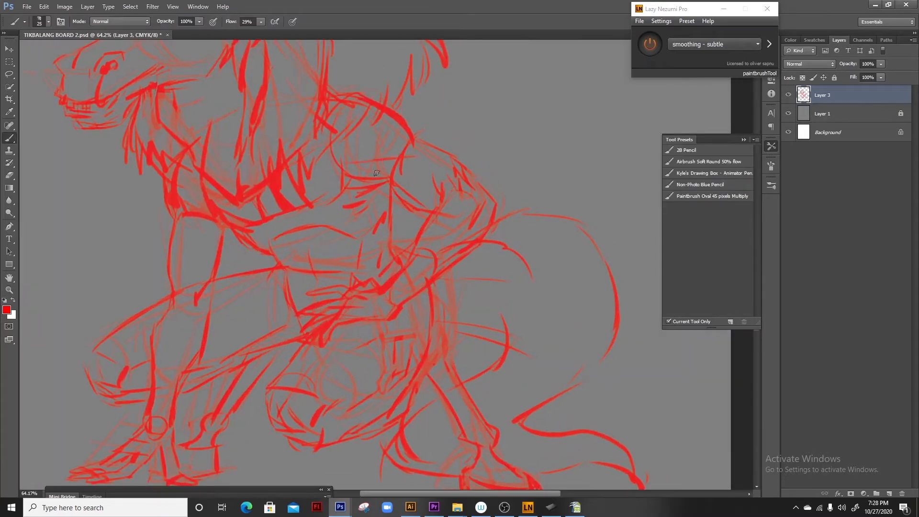
Lower the opacity of the Layer 3 sketch, lock it, and add a new layer above it
key(ctrl+minus)
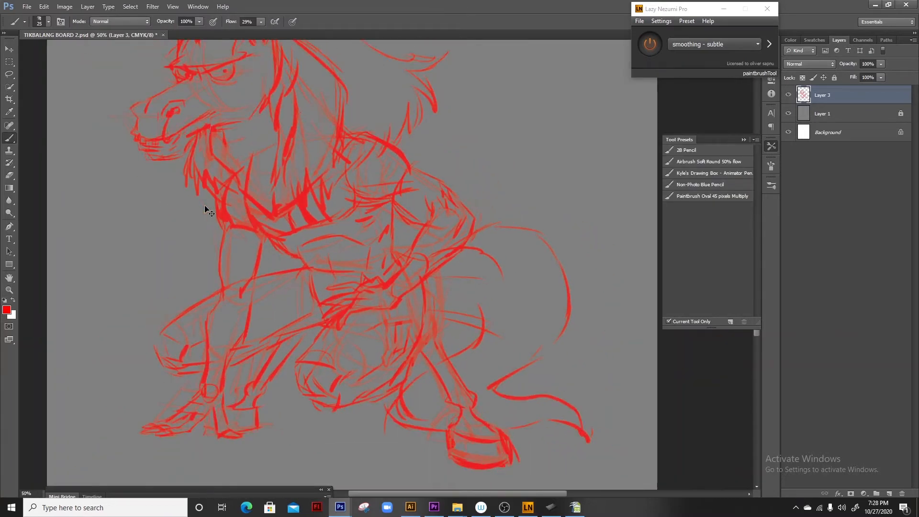
key(ctrl+minus)
drag(882, 68, 857, 78)
click(835, 77)
click(890, 494)
Set the Lazy Nezumi preset to smoothing - massive and the brush to black at 100% flow
click(714, 46)
click(713, 123)
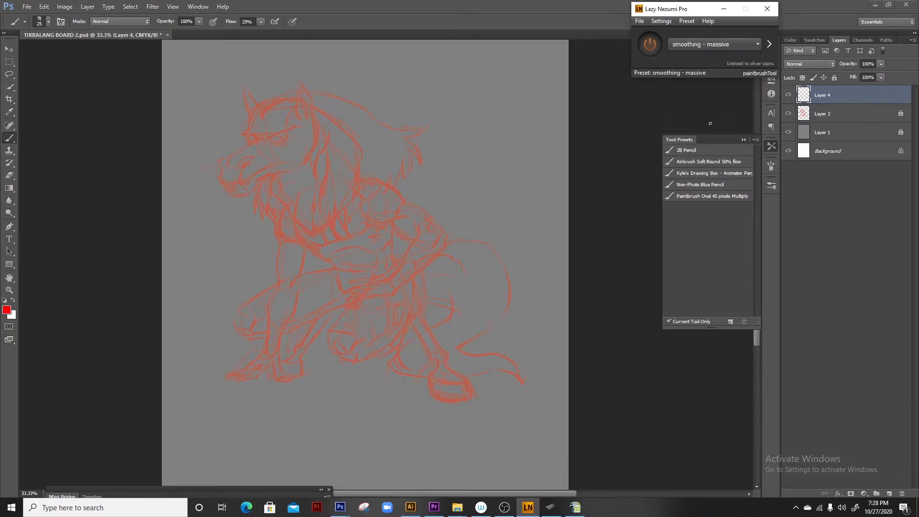
click(431, 217)
drag(249, 119, 296, 168)
drag(195, 151, 175, 167)
key(ctrl+z)
drag(261, 22, 297, 31)
Ink the near eye on Layer 4 with its angled lid, round outline, lower crease and pupil
drag(292, 161, 296, 178)
drag(298, 178, 362, 149)
mouse_move(267, 166)
mouse_down()
mouse_move(265, 191)
mouse_move(311, 148)
mouse_up()
drag(268, 167, 260, 155)
drag(310, 176, 356, 152)
drag(335, 211, 327, 197)
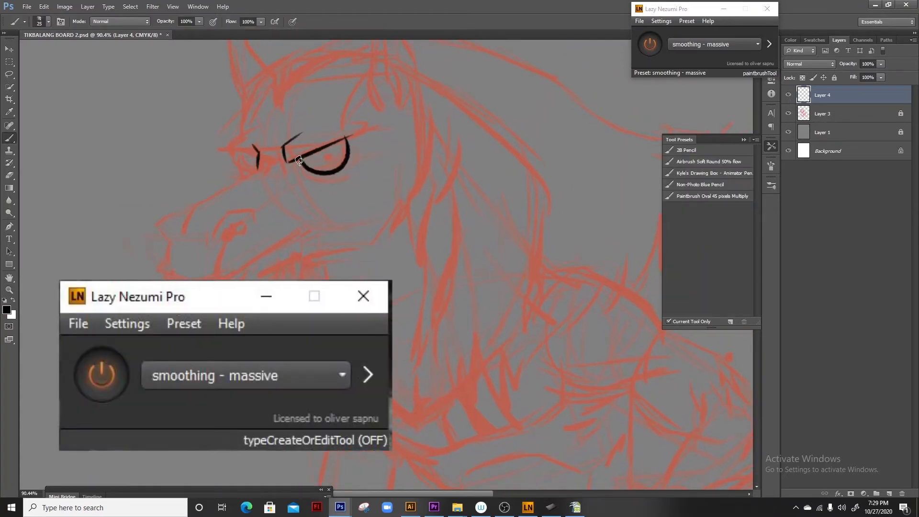
drag(355, 165, 356, 159)
click(329, 156)
Ink the far eye's angular brow and the forehead line rising above it
drag(226, 145, 263, 155)
drag(241, 133, 255, 163)
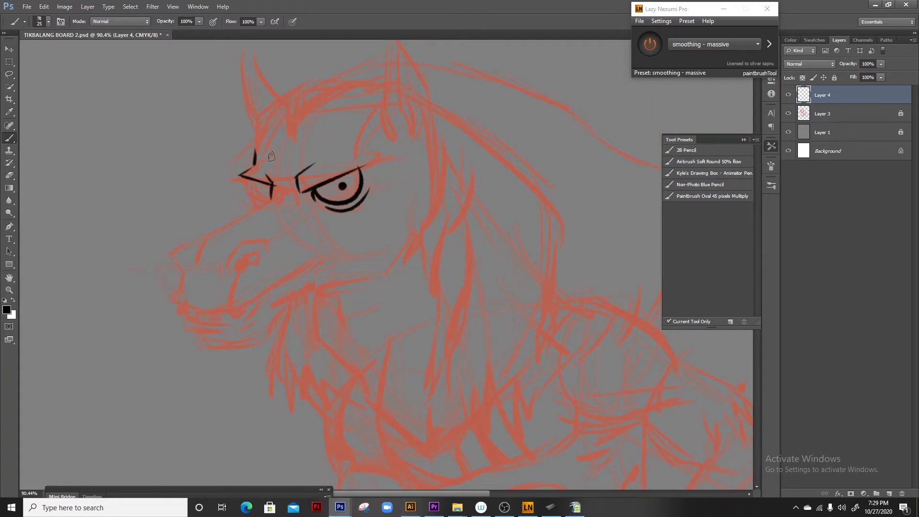
drag(278, 242, 287, 180)
Ink the bridge of the muzzle, the nostril, the nose front and the mouth line
drag(206, 199, 285, 139)
drag(274, 181, 237, 207)
mouse_move(264, 116)
mouse_down()
mouse_move(283, 138)
mouse_move(262, 147)
mouse_up()
drag(345, 195, 330, 172)
drag(175, 183, 172, 222)
mouse_move(172, 223)
mouse_down()
mouse_move(254, 210)
mouse_move(296, 181)
mouse_up()
drag(291, 180, 305, 187)
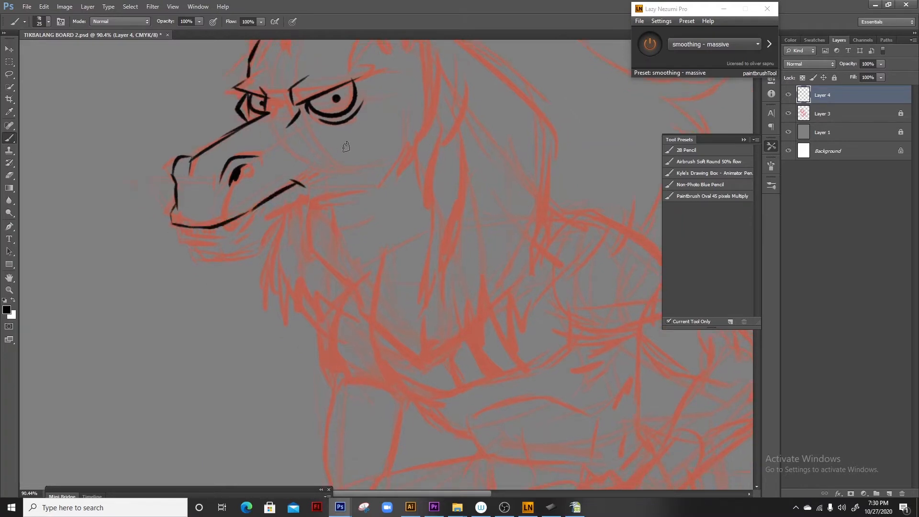
Ink the cheek crease, the row of upper teeth and the jawline
drag(319, 152, 361, 155)
drag(263, 215, 309, 184)
drag(224, 195, 235, 195)
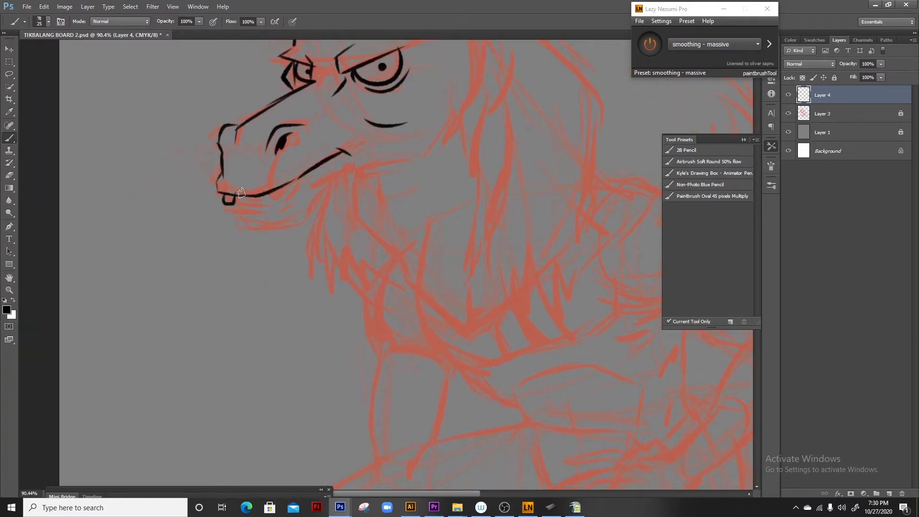
mouse_move(296, 186)
mouse_down()
mouse_move(212, 238)
mouse_move(345, 194)
mouse_up()
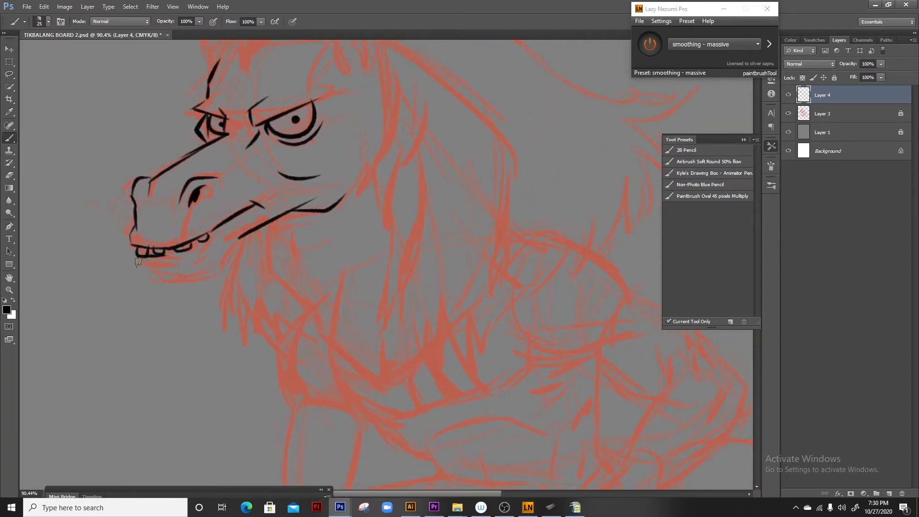
Ink the lower lip and chin with a jagged, tufted edge under the jaw
drag(154, 267, 167, 284)
key(ctrl+z)
drag(168, 284, 216, 273)
drag(221, 268, 236, 245)
Ink the outer end of the near brow and the pointed near ear with its inner lines
mouse_move(258, 165)
mouse_down()
mouse_move(257, 242)
mouse_move(201, 284)
mouse_up()
drag(282, 143, 268, 175)
drag(288, 84, 301, 194)
mouse_move(288, 85)
mouse_down()
mouse_move(314, 198)
mouse_move(304, 191)
mouse_up()
drag(300, 150, 311, 196)
drag(261, 175, 287, 177)
Ink the forelock strands, the curved top of the head and the far ear
drag(219, 190, 288, 139)
drag(266, 178, 306, 146)
key(ctrl+z)
key(ctrl+z)
drag(192, 173, 309, 114)
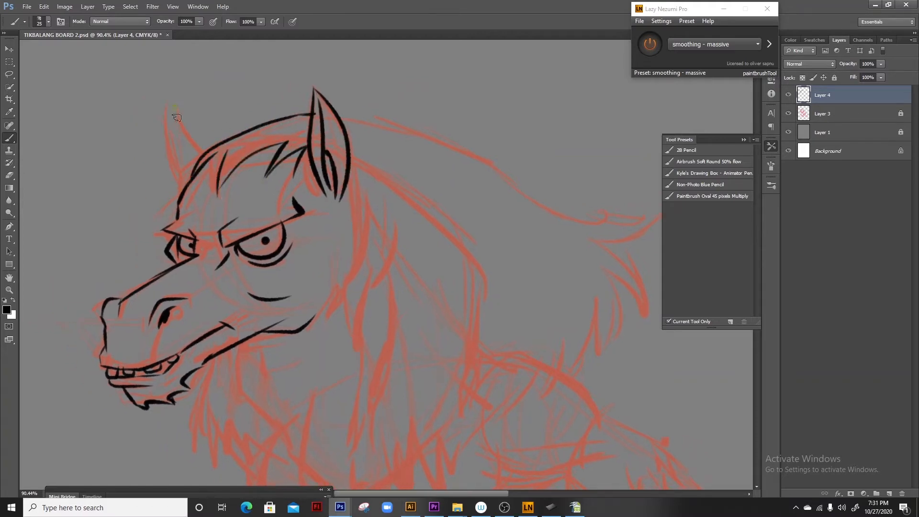
drag(166, 136, 180, 187)
Ink the front of the neck below the jaw and the V shape at its base
drag(304, 377, 245, 217)
drag(179, 183, 231, 292)
mouse_move(287, 301)
mouse_down()
mouse_move(232, 239)
mouse_move(252, 274)
mouse_up()
drag(260, 270, 288, 238)
mouse_move(161, 169)
mouse_down()
mouse_move(289, 216)
mouse_move(212, 133)
mouse_up()
Ink the curved lower contour of the chest muscles
drag(244, 257, 312, 286)
drag(317, 278, 384, 265)
drag(394, 261, 444, 218)
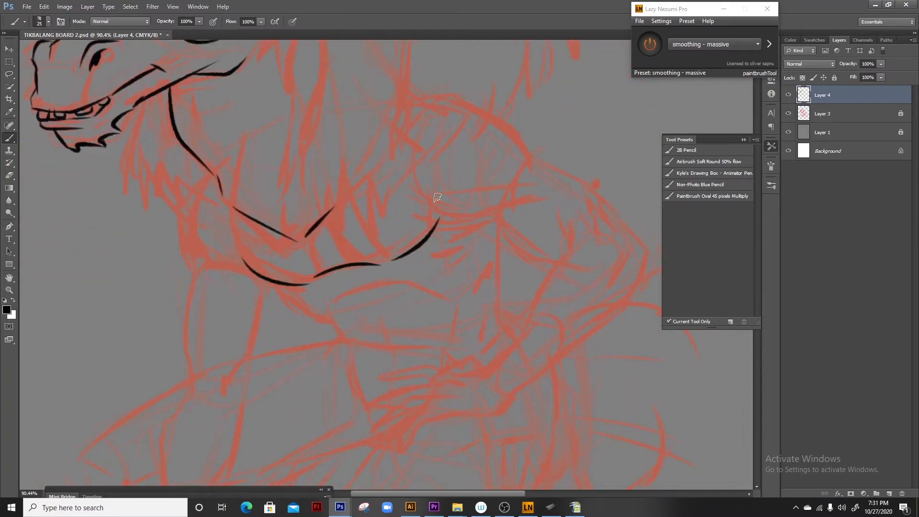
Ink the long mane strands falling behind the cheek, ending in jagged points over the chest
drag(288, 162, 244, 361)
drag(243, 121, 241, 245)
mouse_move(244, 242)
mouse_down()
mouse_move(276, 147)
mouse_move(297, 370)
mouse_up()
drag(253, 226, 240, 248)
drag(320, 414, 267, 314)
drag(251, 269, 272, 331)
drag(272, 331, 314, 243)
drag(337, 206, 342, 448)
Ink the mane's outer sweep behind the head with its pointed, flowing tips above the shoulder
drag(184, 200, 362, 274)
mouse_move(398, 295)
mouse_down()
mouse_move(335, 186)
mouse_move(380, 224)
mouse_up()
mouse_move(365, 224)
mouse_down()
mouse_move(339, 169)
mouse_move(392, 263)
mouse_up()
mouse_move(351, 197)
mouse_down()
mouse_move(395, 242)
mouse_move(332, 280)
mouse_up()
mouse_move(224, 354)
mouse_down()
mouse_move(294, 257)
mouse_move(298, 329)
mouse_up()
drag(298, 329, 328, 222)
drag(327, 285, 357, 191)
drag(181, 218, 380, 177)
Ink the short curved rib lines along the side of the torso below the chest
drag(306, 416, 256, 182)
mouse_move(250, 181)
mouse_down()
mouse_move(305, 221)
mouse_move(386, 182)
mouse_up()
drag(417, 197, 461, 168)
drag(431, 135, 413, 154)
drag(443, 147, 425, 174)
key(ctrl+alt+z)
mouse_move(442, 130)
mouse_down()
mouse_move(416, 157)
mouse_move(426, 171)
mouse_up()
Ink the belly curve, waist and lower abdomen contours, and save the file
drag(364, 230, 361, 199)
mouse_move(300, 177)
mouse_down()
mouse_move(325, 216)
mouse_move(398, 211)
mouse_up()
drag(426, 176, 419, 213)
drag(369, 236, 404, 263)
mouse_move(346, 242)
mouse_down()
mouse_move(362, 303)
mouse_move(330, 244)
mouse_up()
mouse_move(297, 135)
mouse_down()
mouse_move(300, 292)
mouse_move(308, 213)
mouse_up()
key(ctrl+s)
Ink the shoulder and both upper-arm contours of the arm planted on the ground
drag(242, 187, 264, 229)
drag(246, 188, 245, 278)
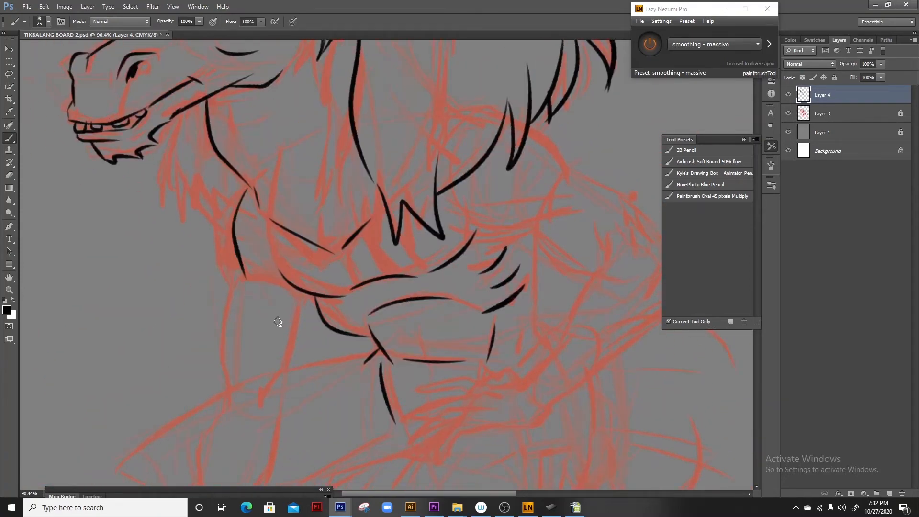
drag(279, 322, 259, 203)
drag(241, 277, 279, 180)
mouse_move(219, 154)
mouse_down()
mouse_move(201, 246)
mouse_move(214, 291)
mouse_up()
drag(258, 281, 272, 232)
drag(235, 330, 247, 131)
Ink the spread fingers of the planted hand
drag(145, 286, 177, 249)
drag(192, 271, 125, 299)
drag(126, 299, 196, 298)
drag(237, 252, 190, 297)
drag(129, 295, 93, 294)
mouse_move(157, 281)
mouse_down()
mouse_move(92, 294)
mouse_move(92, 279)
mouse_move(166, 262)
mouse_up()
drag(249, 253, 237, 266)
Ink the thumb side of the planted hand and the forearm contours above it
mouse_move(239, 233)
mouse_down()
mouse_move(246, 293)
mouse_move(289, 316)
mouse_up()
drag(252, 303, 289, 316)
drag(152, 303, 201, 326)
mouse_move(250, 240)
mouse_down()
mouse_move(254, 274)
mouse_move(226, 248)
mouse_move(305, 278)
mouse_up()
drag(213, 185, 172, 356)
drag(211, 368, 261, 189)
drag(267, 225, 232, 140)
Ink the ankle bend, underside of the thigh and rounded knee of the leg behind the planted arm
drag(235, 258, 221, 295)
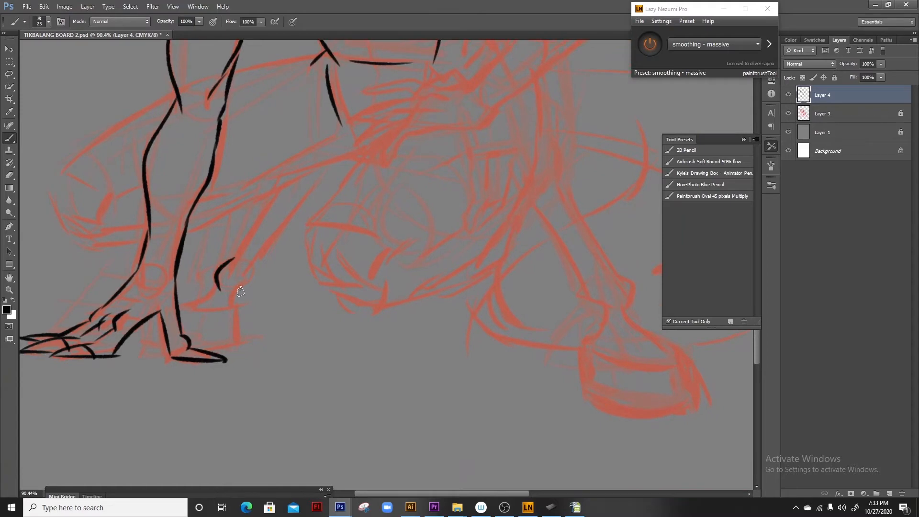
drag(249, 205, 324, 170)
drag(243, 188, 353, 154)
drag(232, 195, 324, 143)
drag(375, 117, 418, 110)
drag(99, 172, 120, 224)
drag(140, 214, 157, 189)
drag(111, 223, 159, 241)
key(ctrl+z)
Complete the thigh and calf contours of the folded leg behind the planted arm
drag(231, 213, 283, 181)
drag(250, 83, 250, 146)
drag(114, 227, 199, 160)
drag(332, 123, 314, 164)
drag(174, 207, 200, 189)
drag(260, 167, 345, 154)
Ink the shin, back of the lower leg and hoof of the leg behind the planted hand
drag(345, 310, 332, 215)
drag(295, 192, 246, 263)
drag(355, 159, 269, 262)
drag(305, 192, 319, 141)
mouse_move(274, 235)
mouse_down()
mouse_move(256, 259)
mouse_move(209, 261)
mouse_up()
drag(208, 260, 235, 260)
mouse_move(259, 259)
mouse_down()
mouse_move(271, 298)
mouse_move(279, 296)
mouse_up()
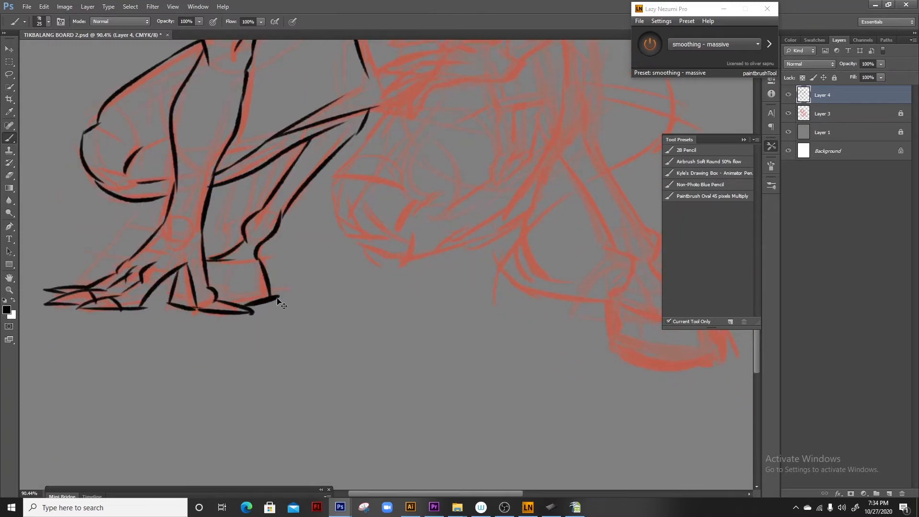
Save the file and ink the jagged mane strands hanging in front of the neck
drag(421, 165, 287, 383)
drag(390, 165, 371, 230)
key(ctrl+minus)
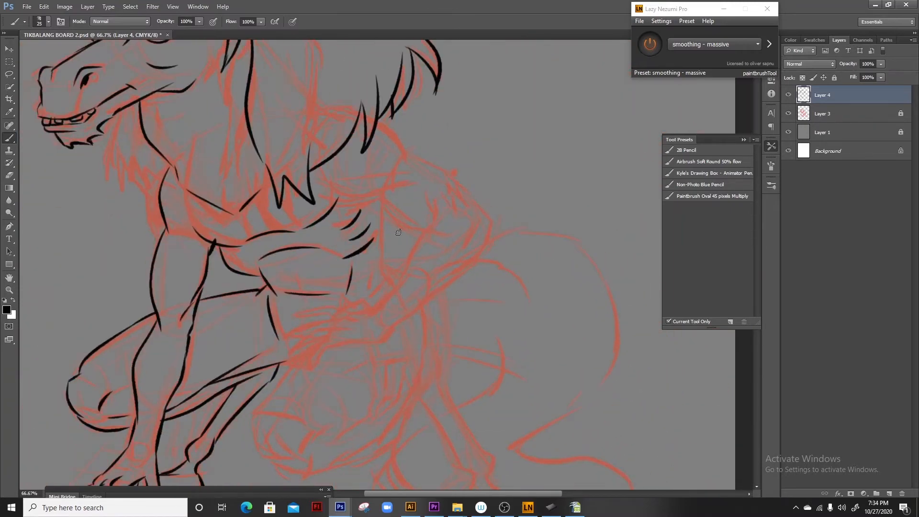
key(ctrl+s)
drag(125, 156, 159, 202)
drag(153, 159, 143, 220)
drag(144, 218, 190, 238)
key(ctrl+z)
key(ctrl+alt+z)
drag(144, 219, 172, 225)
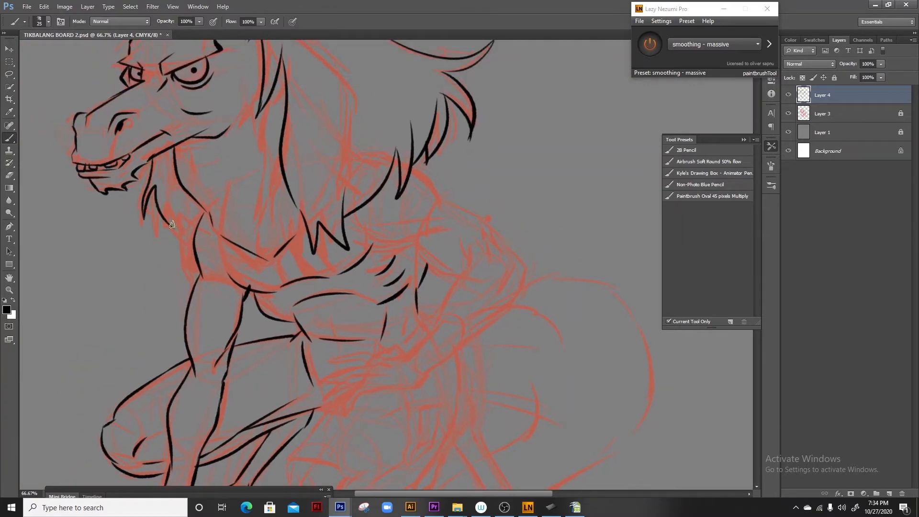
Ink the armpit, shoulder, upper arm and elbow of the bent arm resting on the knee
drag(296, 111, 323, 237)
drag(180, 128, 202, 143)
drag(393, 355, 264, 141)
drag(266, 143, 321, 150)
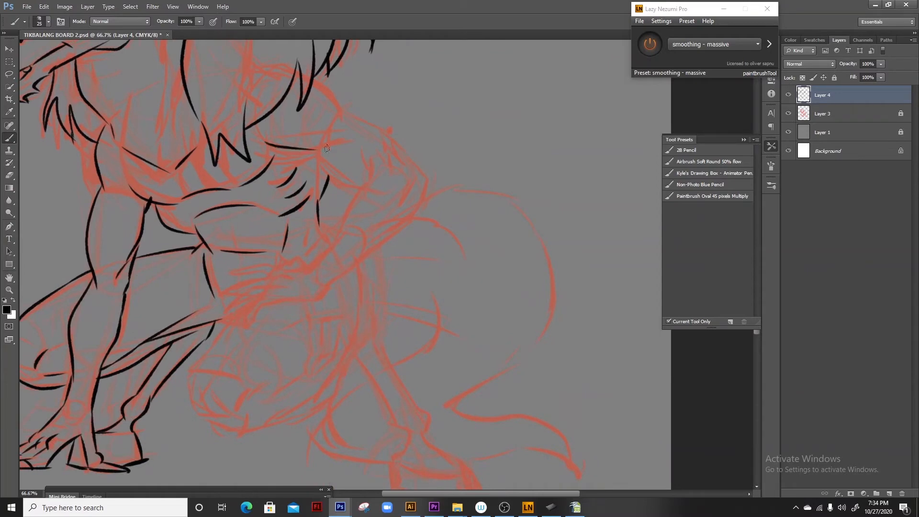
mouse_move(314, 102)
mouse_down()
mouse_move(304, 151)
mouse_move(336, 167)
mouse_up()
drag(325, 205, 312, 163)
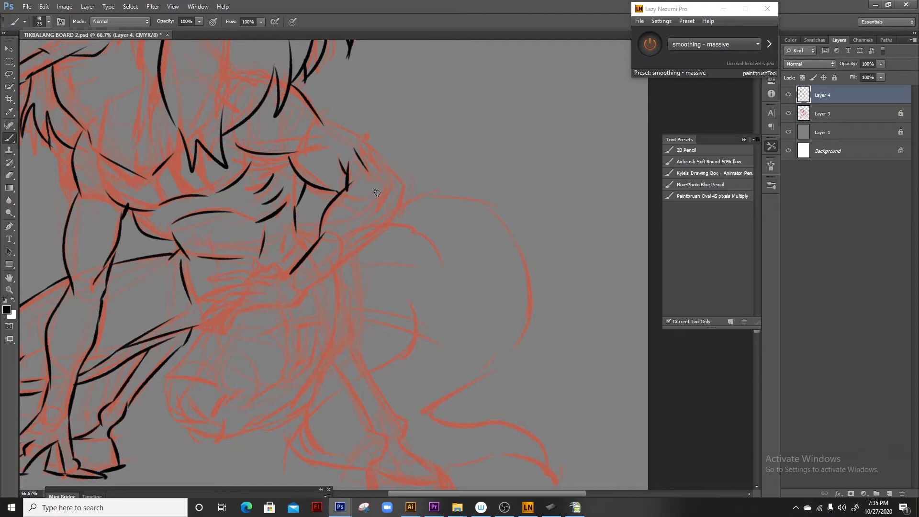
scroll(409, 192, down, 3)
drag(383, 170, 395, 148)
Ink the wrist and fingers of the hand resting over the raised knee
mouse_move(313, 194)
mouse_down()
mouse_move(445, 316)
mouse_move(435, 393)
mouse_up()
drag(211, 280, 228, 291)
drag(306, 312, 240, 97)
mouse_move(305, 224)
mouse_down()
mouse_move(348, 228)
mouse_move(362, 207)
mouse_up()
drag(294, 217, 380, 191)
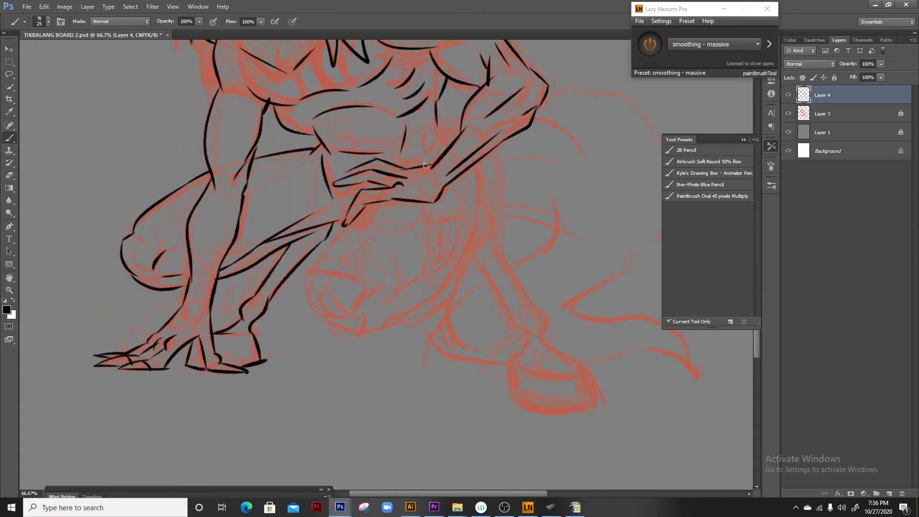
Ink the near knee, its inner crease and the thigh contours below the resting hand
drag(401, 279, 339, 239)
drag(263, 234, 252, 282)
drag(311, 245, 292, 271)
drag(395, 216, 320, 259)
drag(421, 121, 421, 152)
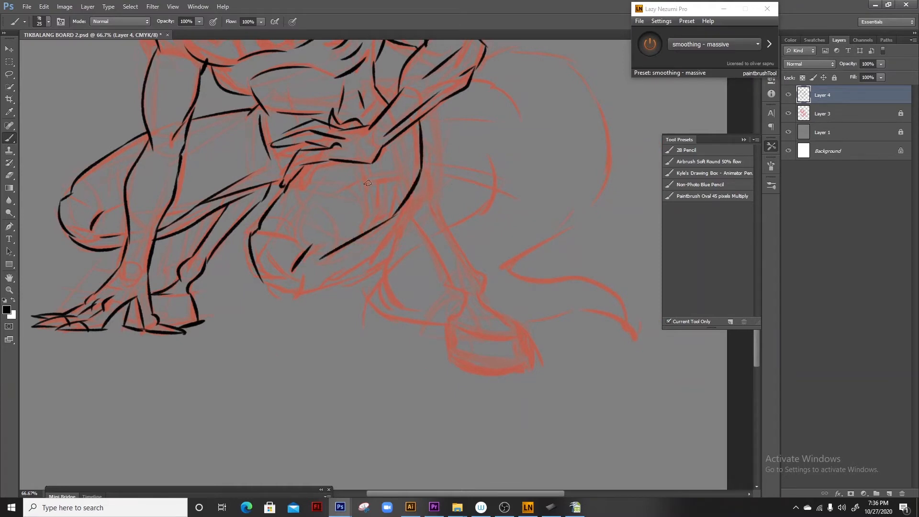
drag(305, 306, 283, 233)
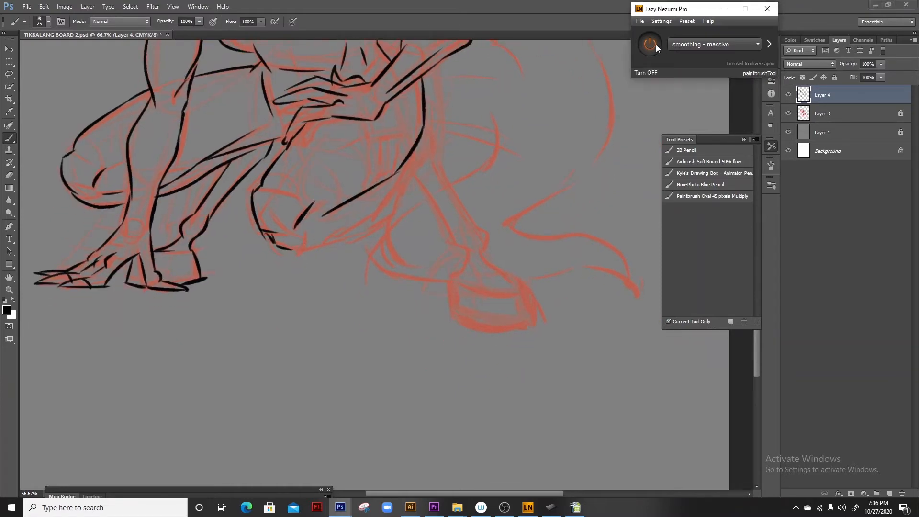
Trim the line under the near knee and re-ink the knee's underside with stroke smoothing on
key(e)
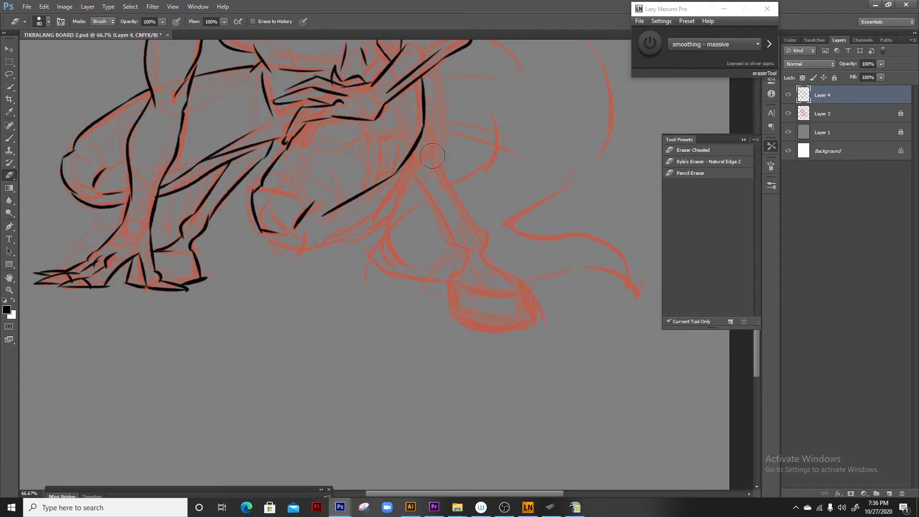
key(b)
click(650, 45)
drag(261, 232, 298, 250)
drag(339, 225, 296, 248)
mouse_move(252, 270)
mouse_down()
mouse_move(322, 242)
mouse_move(378, 182)
mouse_up()
drag(365, 168, 387, 266)
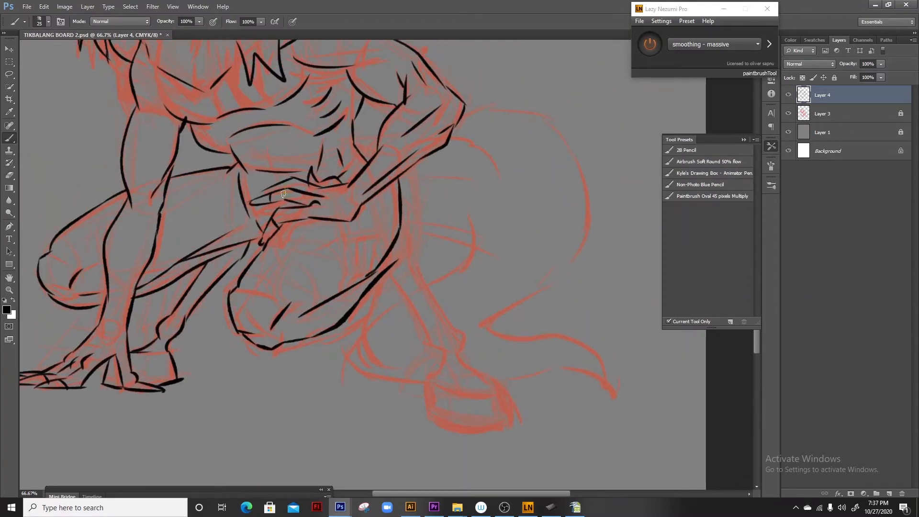
Refine the finger lines of the hand resting on the knee
drag(332, 201, 247, 143)
drag(306, 210, 365, 296)
drag(363, 266, 378, 294)
drag(364, 240, 400, 260)
key(r)
drag(457, 219, 389, 181)
key(Escape)
key(b)
Ink the near lower leg from the shin through the ankle to the hoof
mouse_move(337, 213)
mouse_down()
mouse_move(349, 231)
mouse_move(347, 258)
mouse_up()
drag(346, 259, 387, 316)
drag(381, 384, 334, 270)
drag(349, 230, 386, 259)
drag(391, 261, 403, 301)
drag(325, 259, 391, 267)
drag(317, 290, 405, 299)
Ink the pointed base of the tail and its large outer curve behind the back
drag(297, 110, 354, 306)
mouse_move(324, 77)
mouse_down()
mouse_move(406, 278)
mouse_move(290, 103)
mouse_up()
drag(383, 211, 348, 149)
drag(342, 151, 422, 133)
mouse_move(422, 133)
mouse_down()
mouse_move(371, 151)
mouse_move(457, 290)
mouse_up()
Ink the curved shape behind the near leg and the tail's lower curve sweeping back inward
drag(279, 263, 333, 307)
mouse_move(350, 255)
mouse_down()
mouse_move(302, 322)
mouse_move(310, 268)
mouse_up()
mouse_move(306, 266)
mouse_down()
mouse_move(294, 364)
mouse_move(320, 365)
mouse_up()
drag(379, 300, 475, 229)
drag(395, 358, 386, 303)
Ink the tail's trailing end with its zigzag tips and lower edge beside the hoof
drag(366, 241, 488, 263)
mouse_move(389, 310)
mouse_down()
mouse_move(499, 327)
mouse_move(499, 319)
mouse_up()
key(ctrl+z)
drag(446, 271, 488, 297)
drag(488, 296, 472, 268)
drag(472, 268, 501, 288)
drag(361, 243, 460, 322)
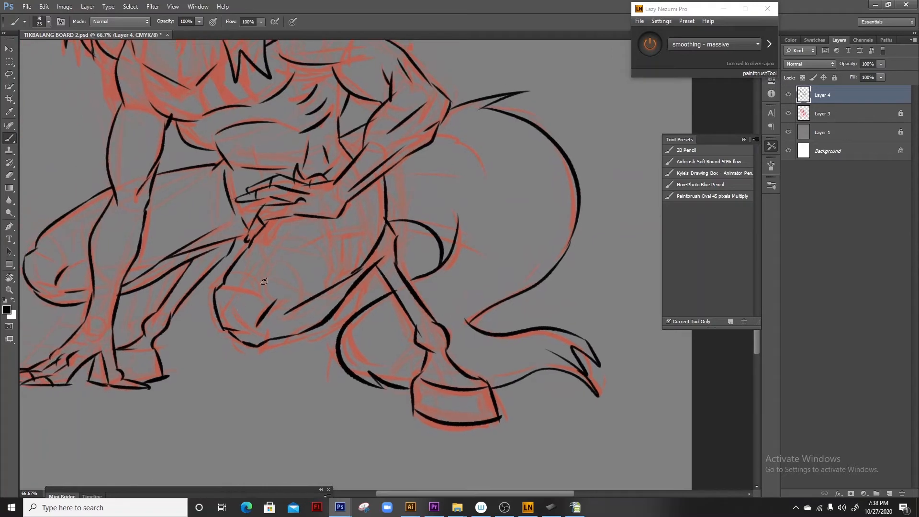
Check the line art without the sketch, and erase and re-ink the outer elbow contour of the bent arm
key(e)
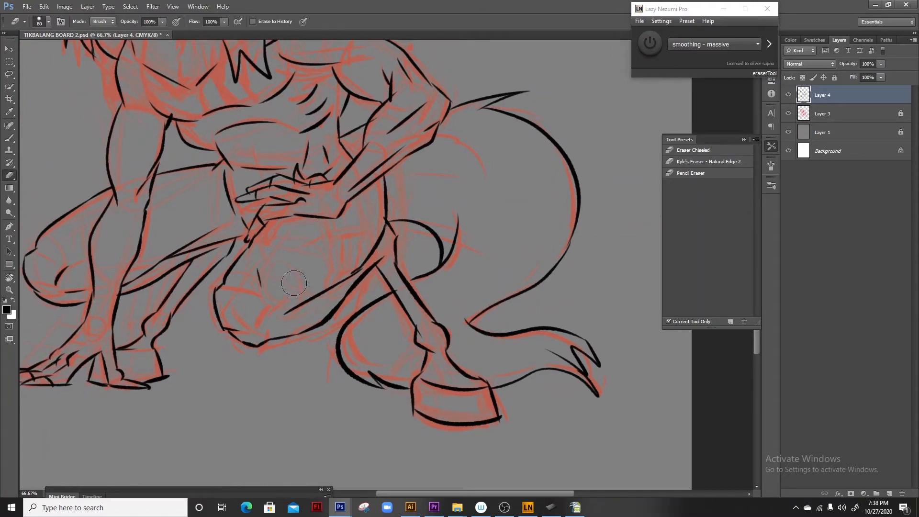
key(b)
key(ctrl+minus)
key(ctrl+minus)
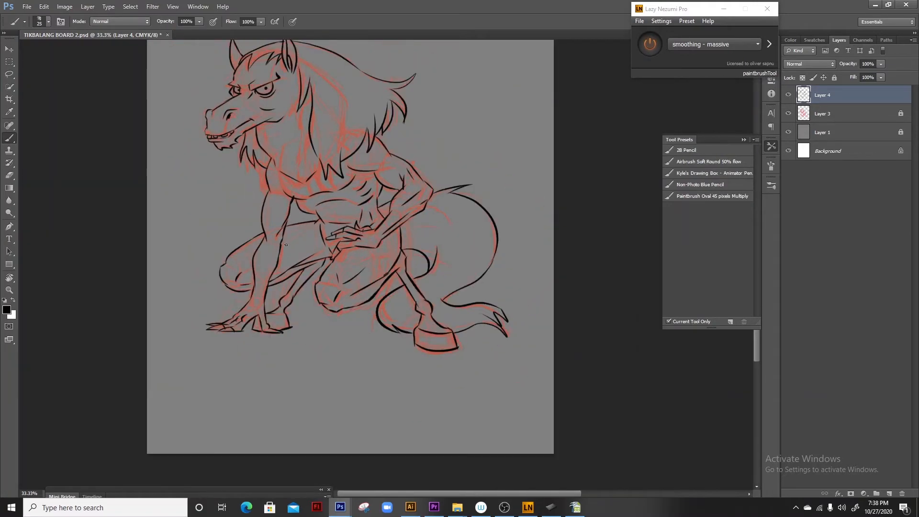
key(z)
drag(407, 212, 433, 212)
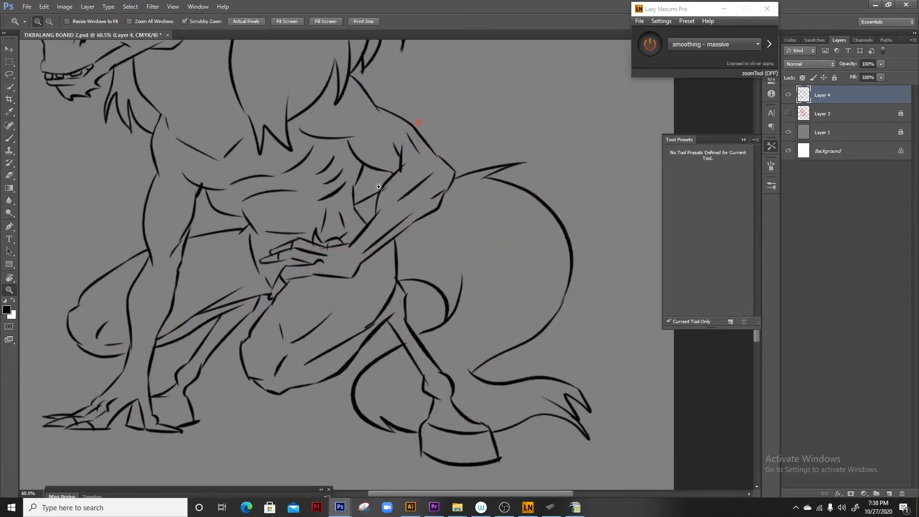
key(e)
key(b)
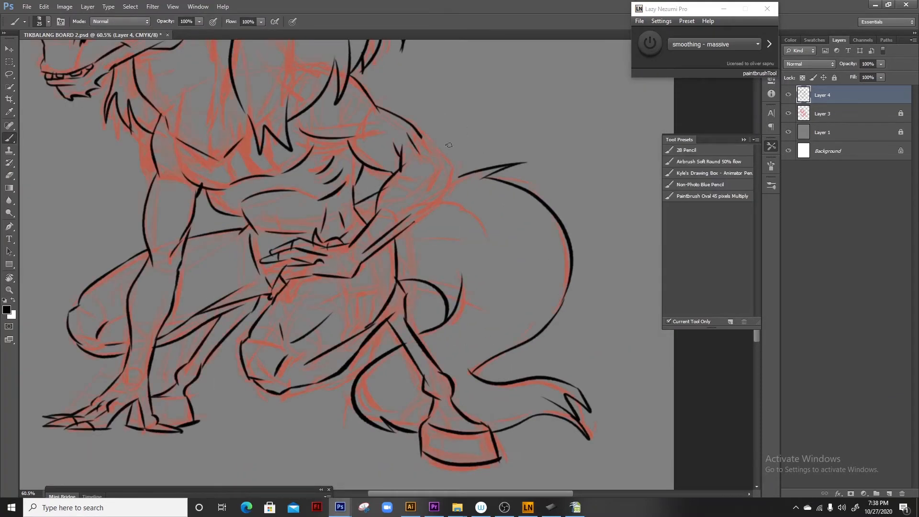
key(e)
key(b)
drag(439, 166, 451, 200)
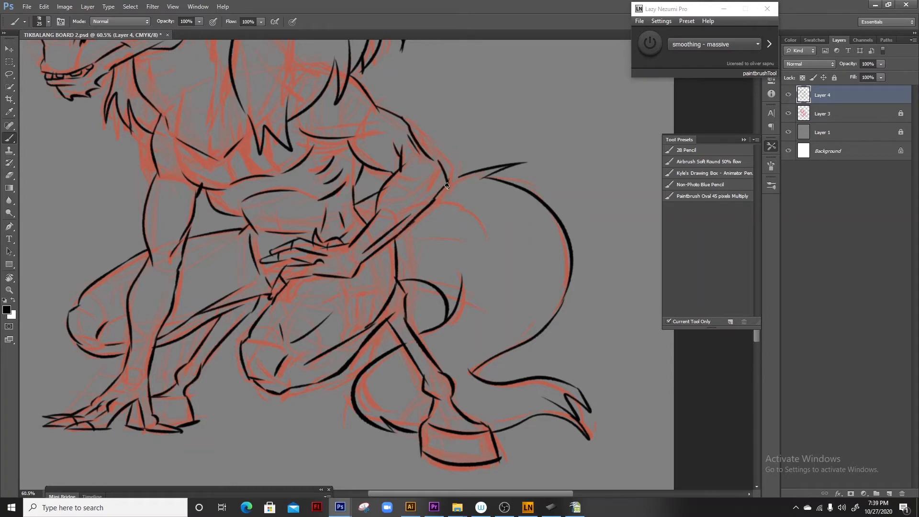
Re-ink the outer elbow contour of the bent arm on the rotated canvas so the upper arm meets the forearm
drag(457, 142, 498, 196)
key(ctrl+z)
key(r)
mouse_move(552, 160)
mouse_down()
mouse_move(540, 269)
mouse_move(514, 225)
mouse_up()
key(e)
drag(401, 266, 357, 268)
key(r)
key(b)
mouse_move(479, 246)
mouse_down()
mouse_move(467, 219)
mouse_move(334, 280)
mouse_up()
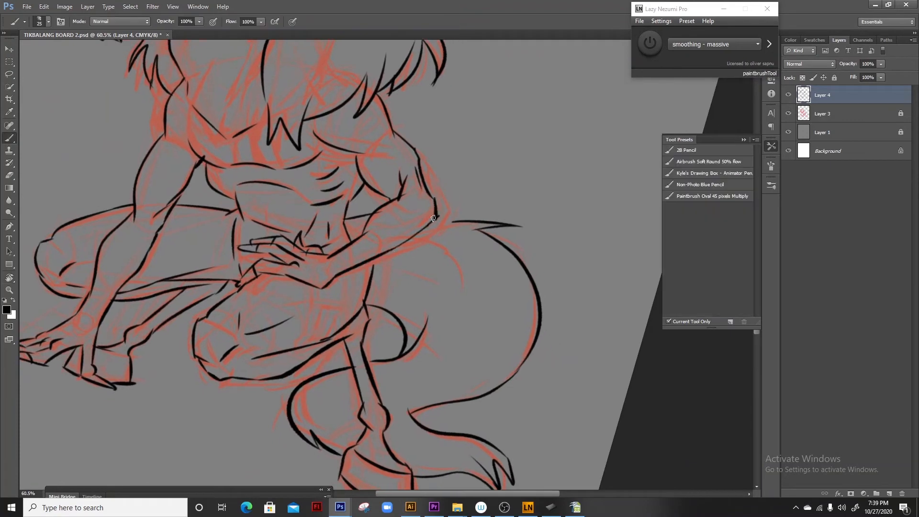
drag(432, 195, 436, 221)
drag(395, 207, 423, 273)
drag(435, 316, 449, 300)
Clean up and ink the short muscle lines inside the bent arm's elbow and forearm
key(ctrl+minus)
key(ctrl+minus)
key(z)
mouse_move(374, 236)
mouse_down()
mouse_move(420, 241)
mouse_move(377, 213)
mouse_up()
key(e)
key(b)
key(space)
drag(346, 206, 389, 216)
mouse_move(419, 258)
mouse_down()
mouse_move(415, 211)
mouse_move(471, 238)
mouse_move(498, 307)
mouse_up()
Hide the red sketch on Layer 3 and toggle the Lazy Nezumi stroke smoothing
click(789, 114)
key(ctrl+minus)
key(ctrl+minus)
key(ctrl+minus)
key(z)
key(b)
key(z)
mouse_move(417, 190)
mouse_down()
mouse_move(462, 192)
mouse_move(402, 190)
mouse_up()
key(e)
click(650, 44)
Touch up the junction where the jaw line meets the chin beard and throat hair
mouse_move(495, 128)
mouse_down()
mouse_move(483, 184)
mouse_move(454, 204)
mouse_up()
key(b)
drag(69, 335, 468, 177)
drag(205, 283, 322, 262)
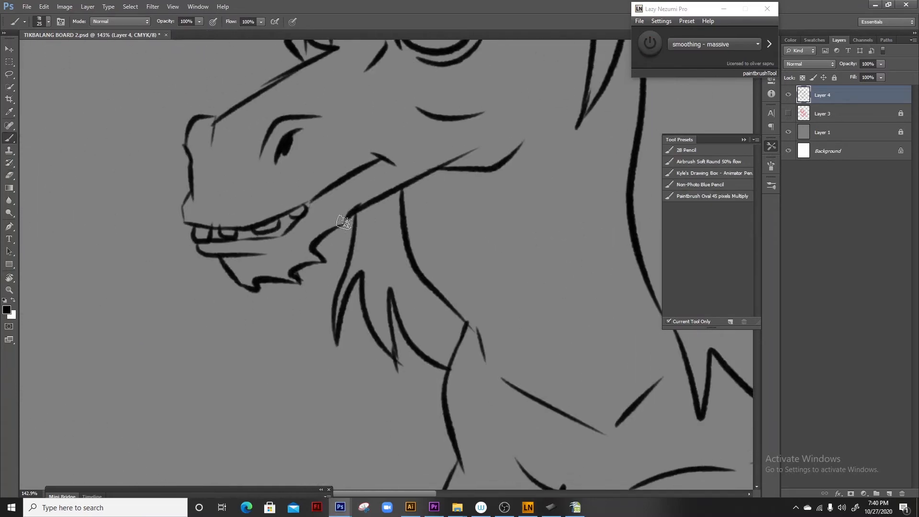
drag(344, 221, 298, 176)
key(r)
key(e)
drag(357, 318, 354, 314)
key(b)
Tidy the outline of the planted arm where the shoulder, upper arm and forearm lines meet
drag(400, 345, 333, 213)
drag(349, 280, 332, 227)
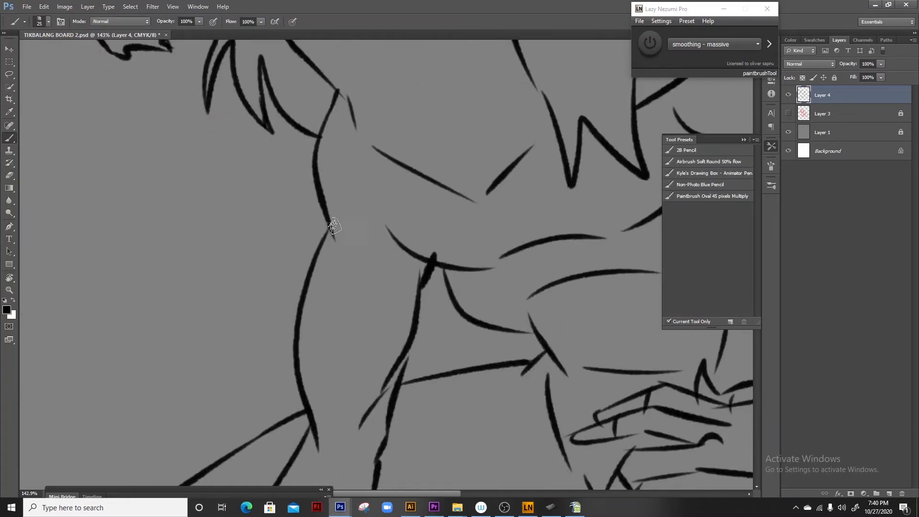
drag(325, 407, 311, 161)
drag(311, 402, 297, 154)
drag(252, 351, 192, 320)
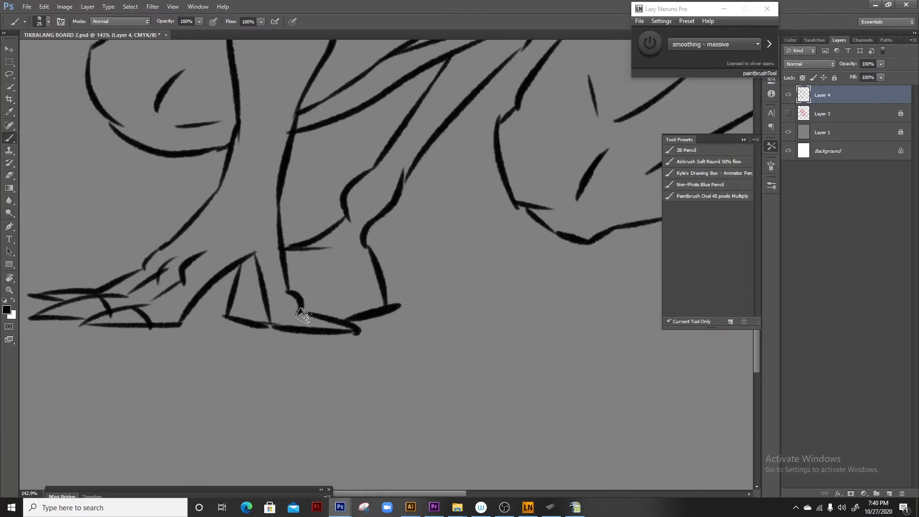
Touch up the line ends around the planted hand's fingers and the hoof behind it
drag(455, 148, 285, 222)
key(e)
drag(348, 287, 336, 286)
mouse_move(635, 184)
mouse_down()
mouse_move(365, 177)
mouse_move(342, 224)
mouse_up()
key(b)
drag(451, 221, 475, 213)
Erase overlapping line ends along the legs and lower body and re-ink the gaps
key(e)
drag(490, 320, 480, 337)
drag(499, 390, 439, 267)
drag(555, 295, 540, 301)
drag(397, 388, 398, 383)
drag(596, 385, 591, 394)
mouse_move(573, 169)
mouse_down()
mouse_move(398, 290)
mouse_move(352, 378)
mouse_up()
key(b)
drag(522, 212, 506, 255)
drag(129, 68, 338, 302)
drag(330, 335, 320, 319)
mouse_move(289, 302)
mouse_down()
mouse_move(425, 149)
mouse_move(472, 180)
mouse_up()
Erase stray and overlapping line ends on the upper body
key(ctrl+0)
key(z)
drag(154, 99, 247, 165)
drag(244, 165, 271, 165)
key(e)
drag(238, 117, 253, 174)
mouse_move(233, 108)
mouse_down()
mouse_move(240, 152)
mouse_move(281, 143)
mouse_up()
drag(416, 190, 288, 161)
Retouch the remaining uneven contours of the figure with short brush strokes and the eraser
key(b)
drag(412, 142, 433, 154)
drag(575, 158, 488, 78)
drag(431, 367, 406, 234)
key(e)
mouse_move(463, 278)
mouse_down()
mouse_move(389, 222)
mouse_move(397, 219)
mouse_up()
key(ctrl+minus)
key(ctrl+minus)
key(ctrl+minus)
key(ctrl+minus)
key(ctrl+minus)
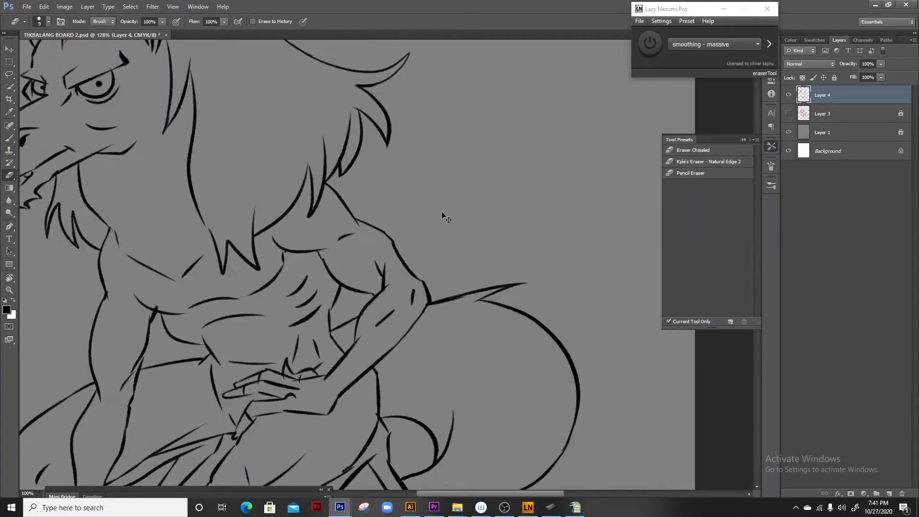
Clean up the lines around the far eye and the bridge of the muzzle
scroll(307, 177, up, 8)
key(b)
scroll(235, 230, up, 3)
key(e)
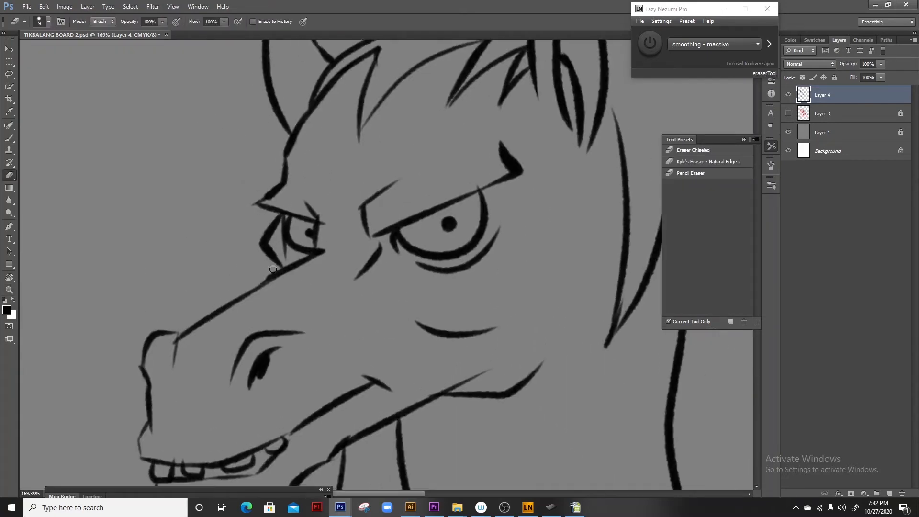
key(b)
key(ctrl+minus)
drag(231, 295, 243, 297)
Make final brush and eraser corrections to the figure's body contours
key(ctrl+minus)
key(ctrl+minus)
key(ctrl+minus)
key(ctrl+minus)
key(ctrl+minus)
mouse_move(334, 266)
mouse_down()
mouse_move(380, 271)
mouse_move(371, 279)
mouse_up()
key(e)
key(ctrl+minus)
key(ctrl+minus)
key(ctrl+minus)
drag(497, 308, 555, 301)
Examine the cleaned line art of the whole figure for remaining flaws
key(r)
drag(445, 204, 304, 225)
key(b)
key(e)
key(r)
key(Escape)
drag(441, 316, 378, 250)
key(b)
key(ctrl+0)
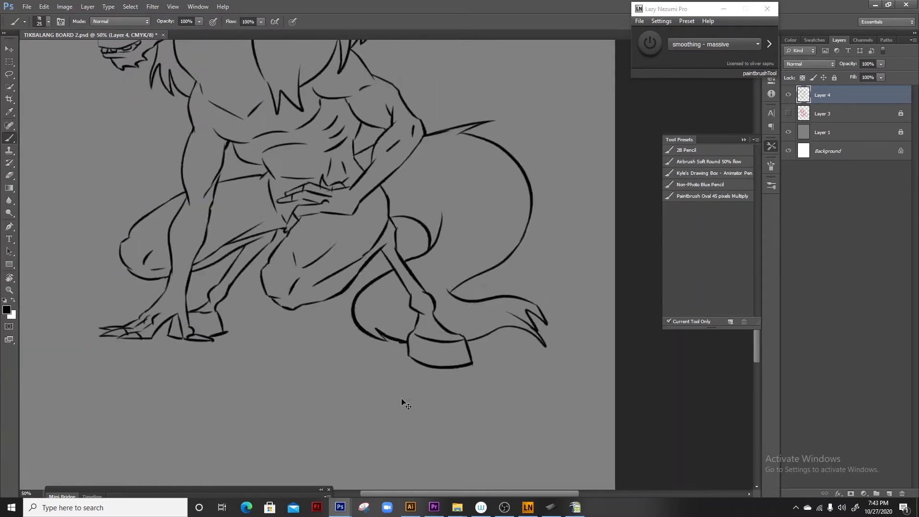
key(ctrl+shift+s)
click(395, 331)
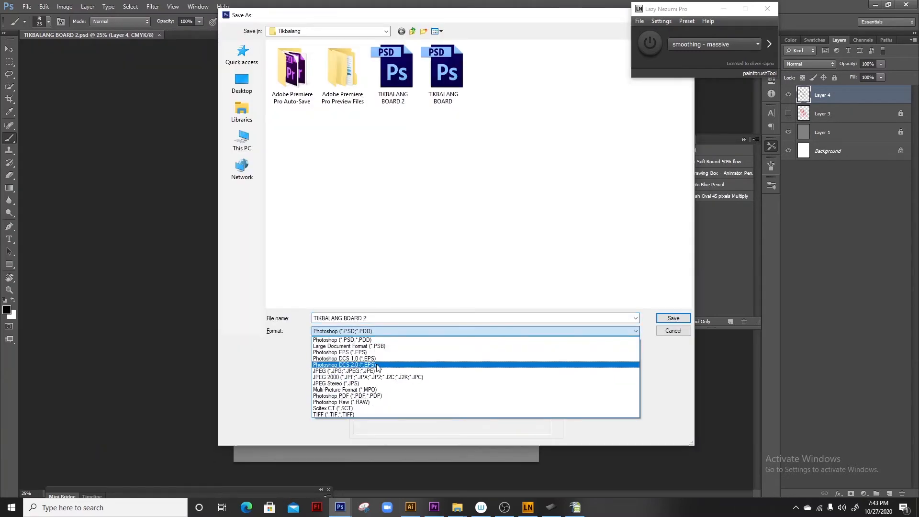
key(Escape)
Convert the document's color mode to RGB, keeping the layers unflattened
click(65, 7)
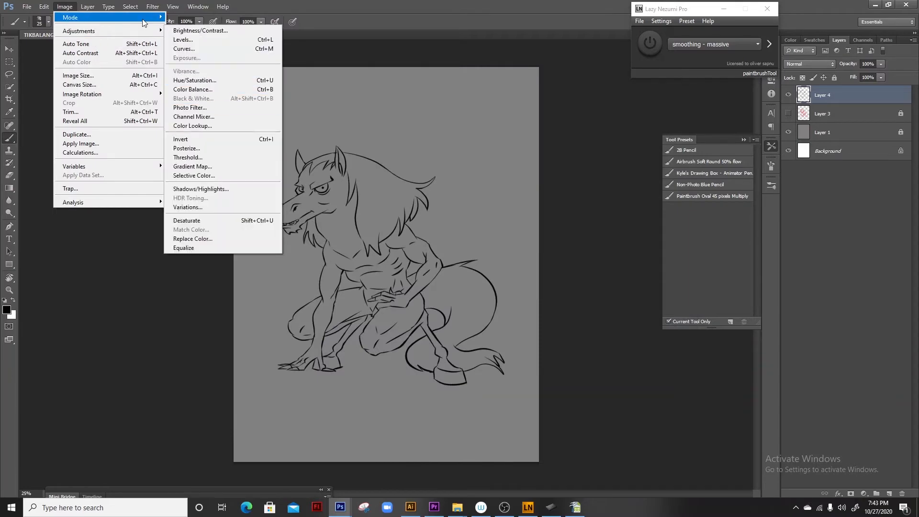
mouse_move(143, 19)
click(187, 55)
click(533, 191)
Save a PNG copy of the drawing named LINE 2 in the Tikbalang folder
key(ctrl+shift+s)
click(402, 330)
click(397, 429)
click(393, 72)
click(355, 318)
key(BackSpace)
text(2)
click(673, 318)
Hide Layer 1 and Background, and save the transparent line art as a PNG, replacing LINE 2
drag(789, 135, 788, 153)
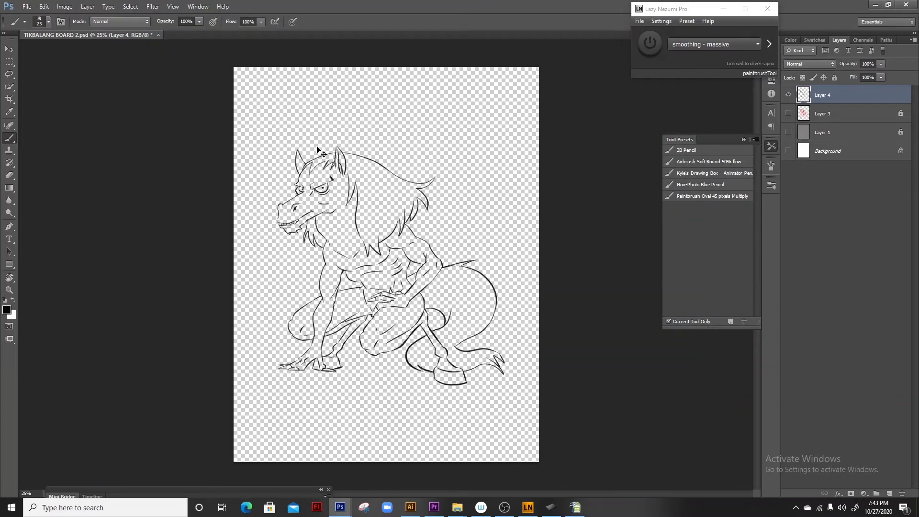
key(ctrl+shift+s)
click(390, 331)
click(390, 429)
double_click(393, 67)
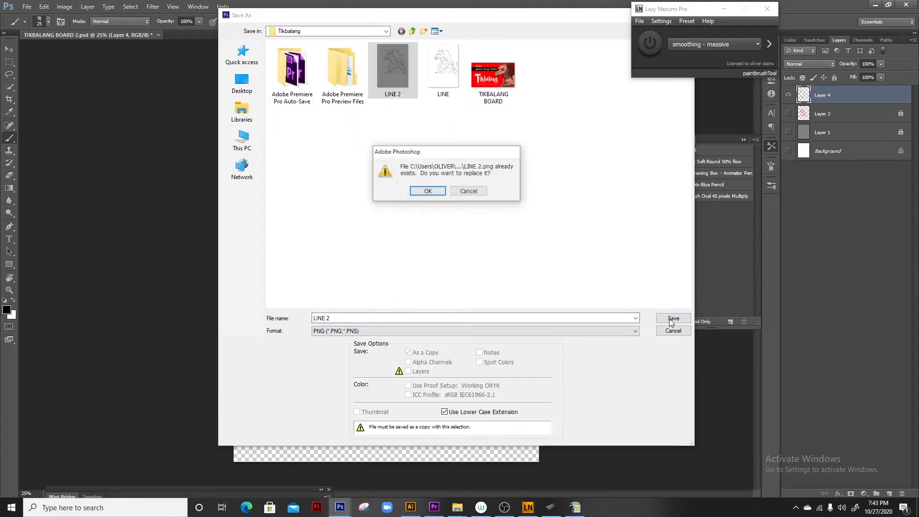
key(Return)
Switch to Illustrator and create a new Letter-size print document, 612 by 792 pt
click(410, 509)
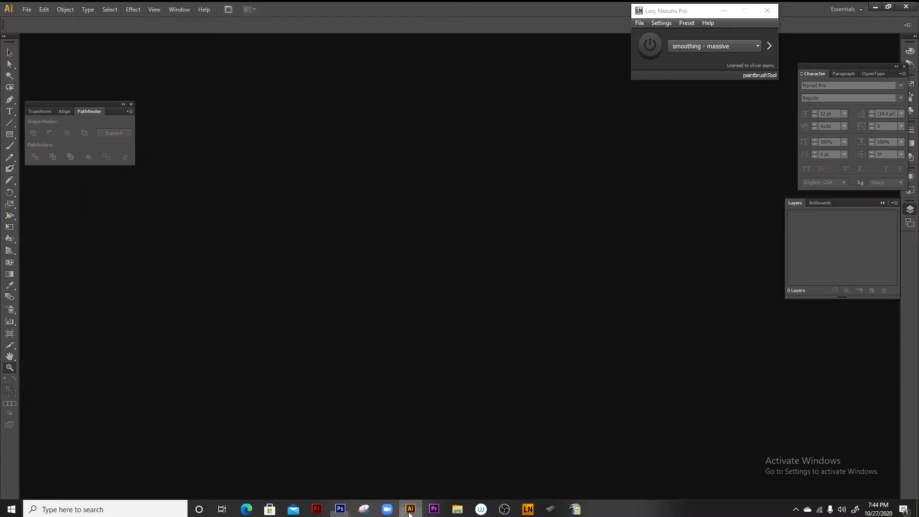
key(ctrl+n)
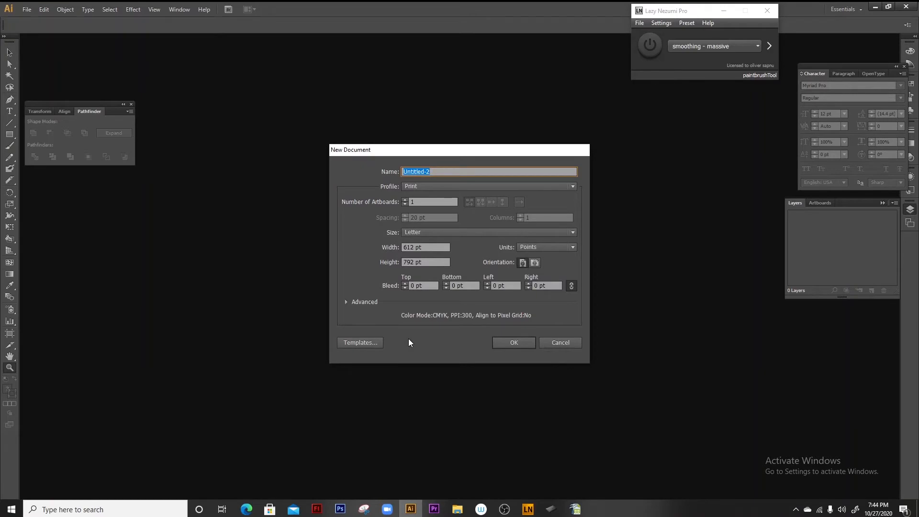
click(505, 343)
Place the LINE 2 PNG from the Tikbalang folder as a linked image on the artboard
click(26, 10)
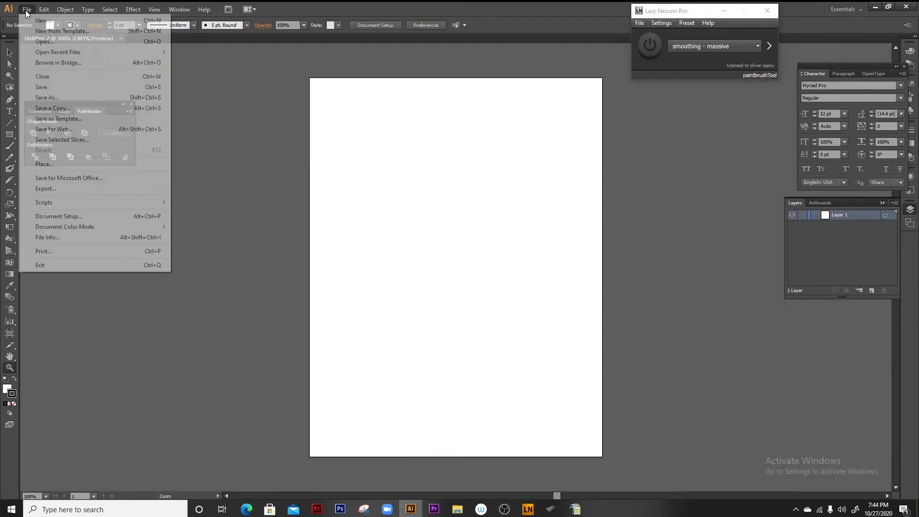
click(56, 159)
click(224, 137)
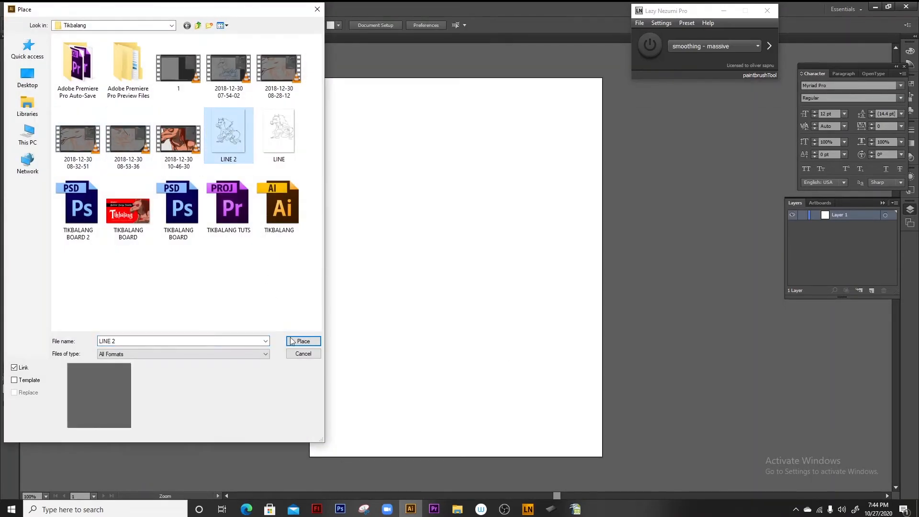
click(303, 341)
Run Image Trace on the placed line art and expand the tracing into vector paths
click(242, 26)
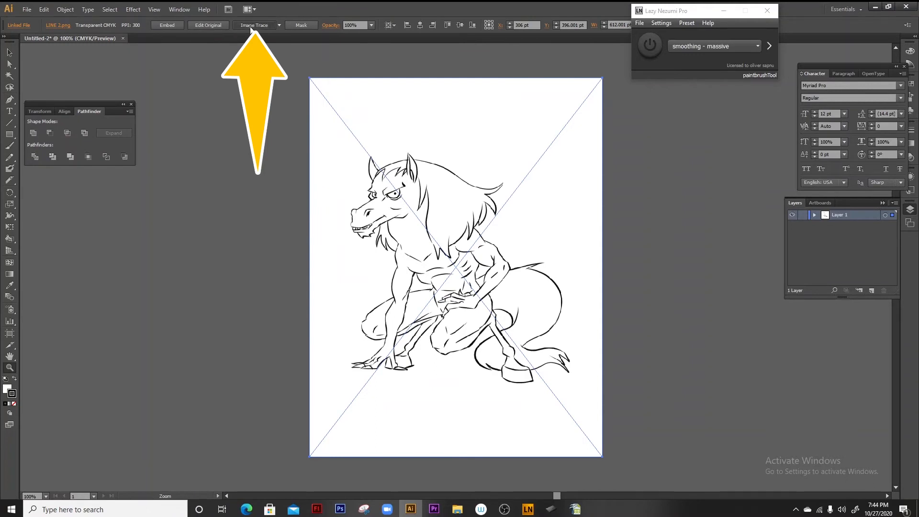
click(506, 271)
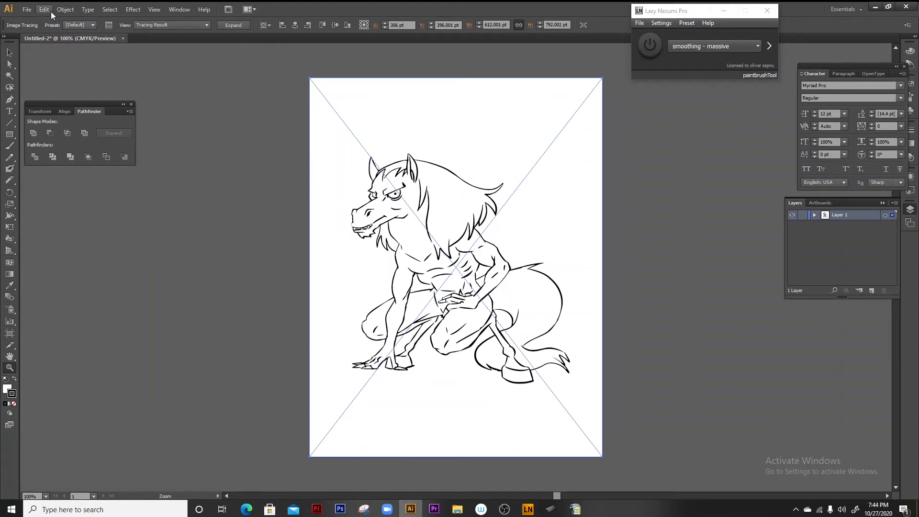
click(65, 10)
click(113, 119)
click(440, 308)
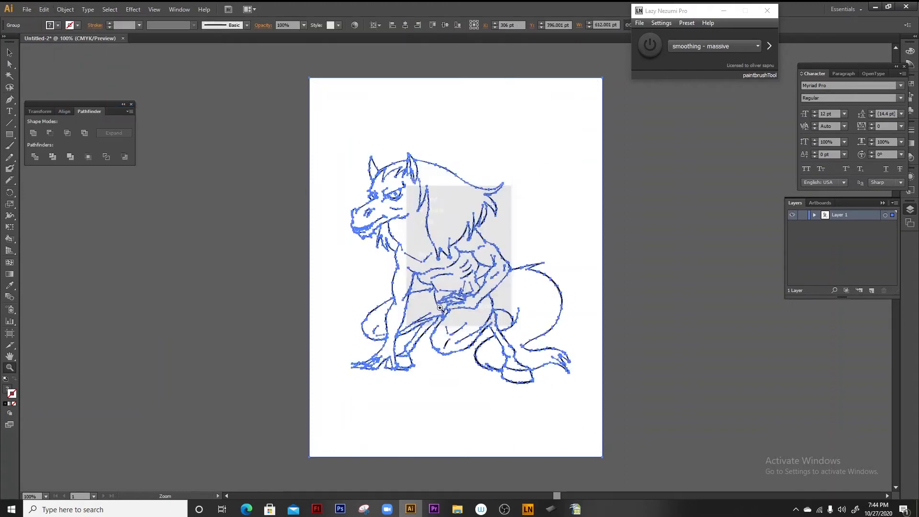
ctrl+click(652, 292)
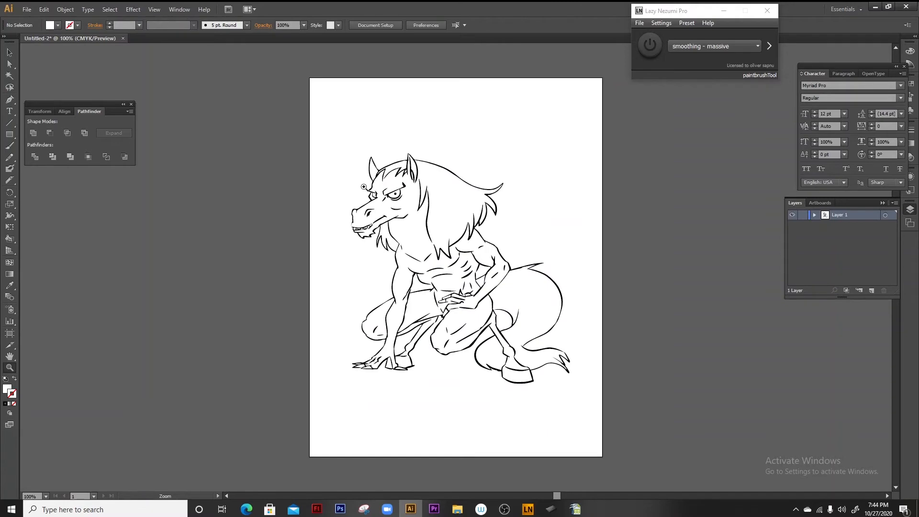
Remove the white traced shapes: cut the black line work, delete the remaining white, and paste the lines back in front
drag(365, 187, 405, 256)
drag(260, 232, 318, 308)
click(9, 75)
click(397, 189)
key(ctrl+minus)
key(ctrl+minus)
key(ctrl+minus)
key(ctrl+minus)
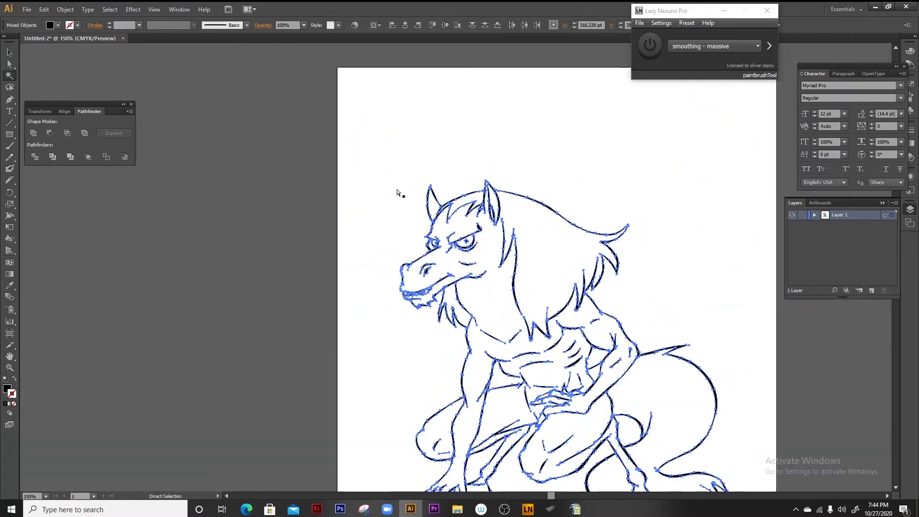
key(Delete)
click(397, 190)
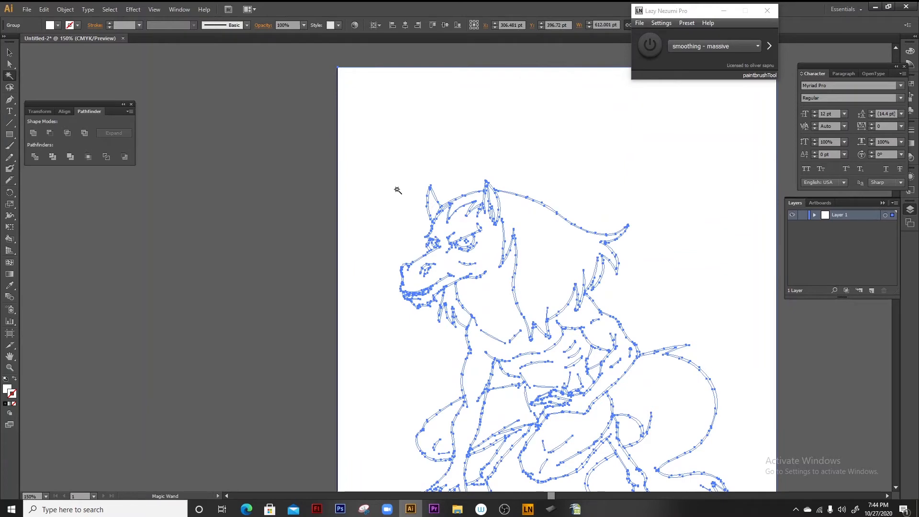
key(Delete)
key(ctrl+f)
click(621, 282)
Close the gap in the muzzle outline just above the mouth with the Blob Brush
key(z)
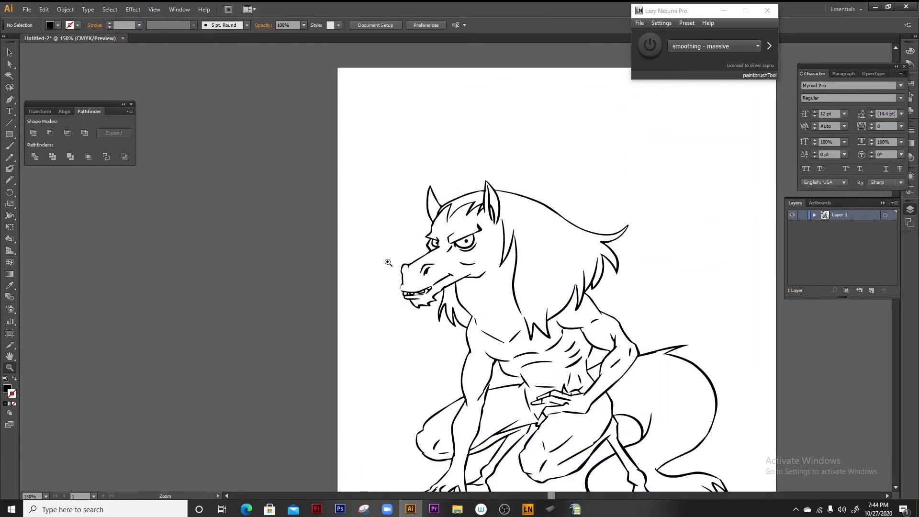
drag(389, 263, 412, 300)
click(10, 168)
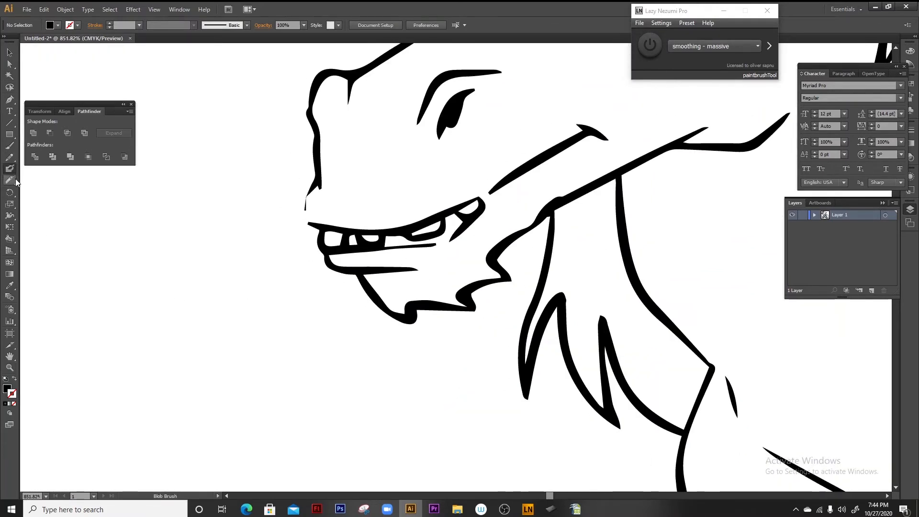
mouse_move(309, 198)
mouse_down()
mouse_move(312, 222)
mouse_move(316, 183)
mouse_up()
key(ctrl+z)
mouse_move(526, 53)
mouse_down()
mouse_move(351, 278)
mouse_move(293, 443)
mouse_up()
Bridge the gaps in the forelock and between the ear and the front mane strands with Blob Brush strokes
mouse_move(390, 191)
mouse_down()
mouse_move(383, 225)
mouse_move(359, 246)
mouse_up()
drag(302, 305, 335, 249)
drag(526, 269, 396, 175)
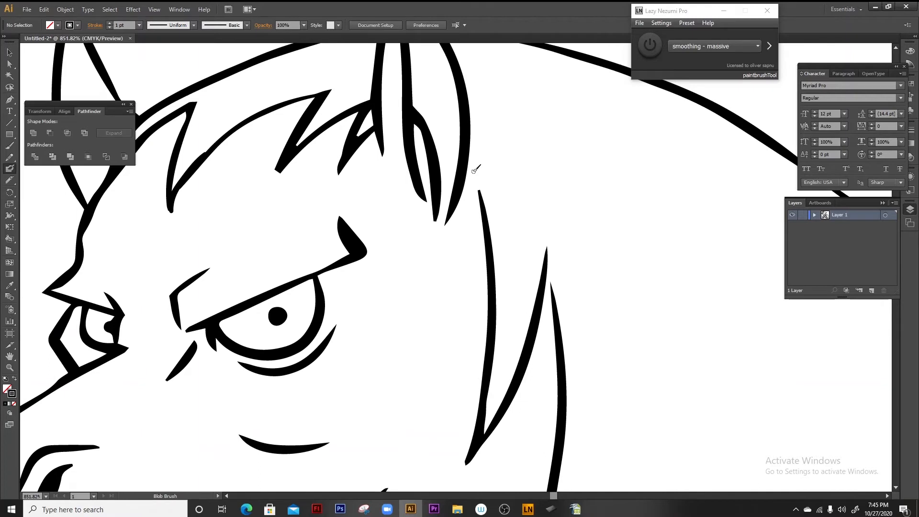
drag(467, 169, 487, 211)
drag(513, 299, 439, 157)
drag(478, 134, 484, 161)
key(ctrl+z)
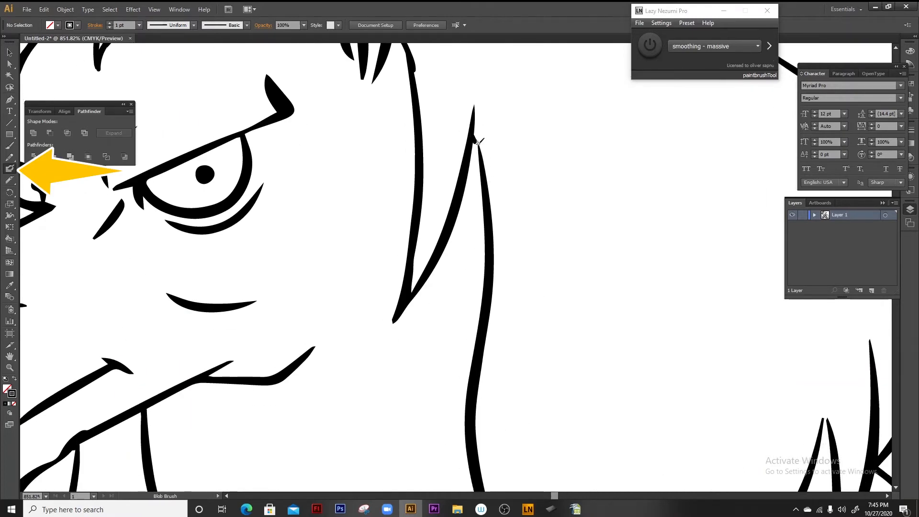
Join the two open mane strand tips above the shoulder with a short Blob Brush stroke
key(ctrl+minus)
key(ctrl+minus)
key(ctrl+minus)
key(ctrl+minus)
key(ctrl+minus)
key(z)
drag(566, 315, 639, 245)
drag(145, 370, 404, 242)
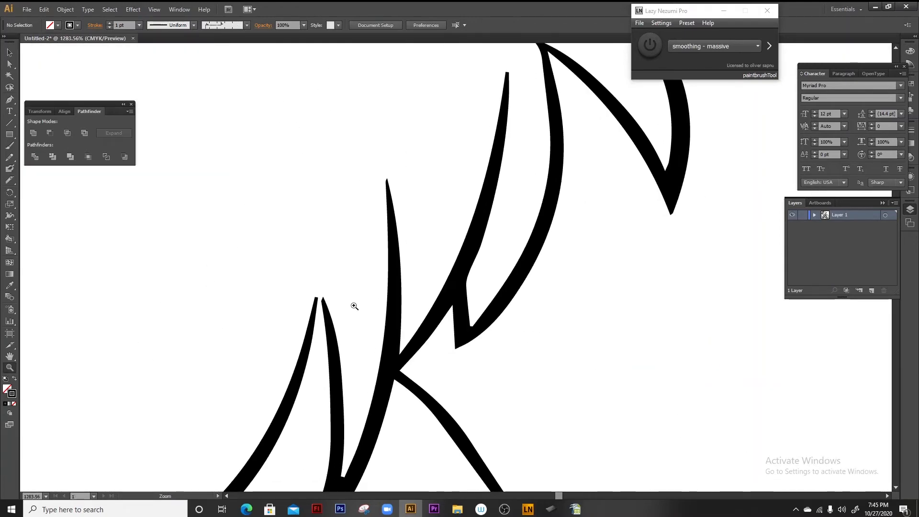
key(b)
key(shift+b)
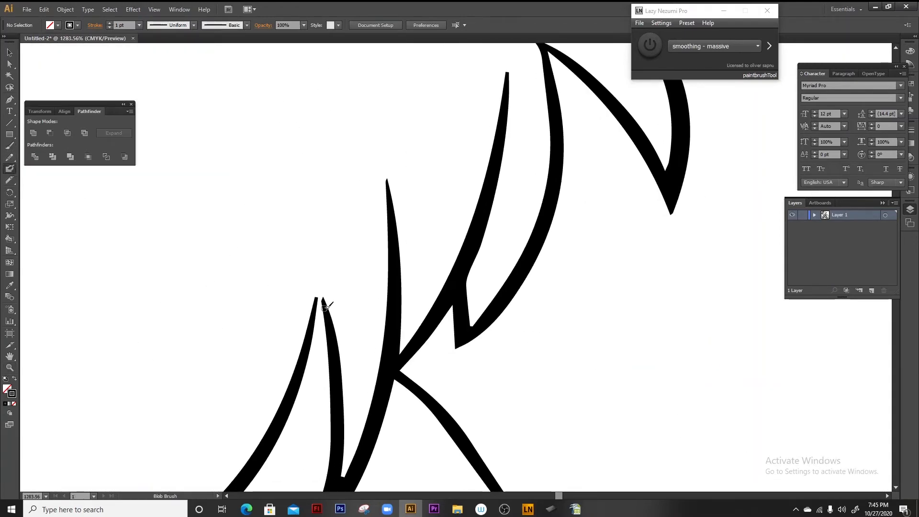
key(ctrl+z)
drag(318, 288, 327, 306)
Close the open gaps in the lines around the hand resting on the thigh with Blob Brush strokes
drag(332, 385, 352, 163)
mouse_move(397, 407)
mouse_down()
mouse_move(398, 254)
mouse_move(359, 201)
mouse_up()
drag(584, 342, 206, 163)
drag(680, 240, 452, 172)
drag(229, 268, 503, 182)
drag(166, 299, 494, 197)
key(ctrl+minus)
key(ctrl+minus)
key(ctrl+minus)
key(z)
drag(285, 408, 316, 377)
key(ctrl+minus)
key(ctrl+minus)
key(ctrl+minus)
key(ctrl+minus)
key(b)
key(shift+b)
mouse_move(452, 261)
mouse_down()
mouse_move(477, 233)
mouse_move(627, 208)
mouse_up()
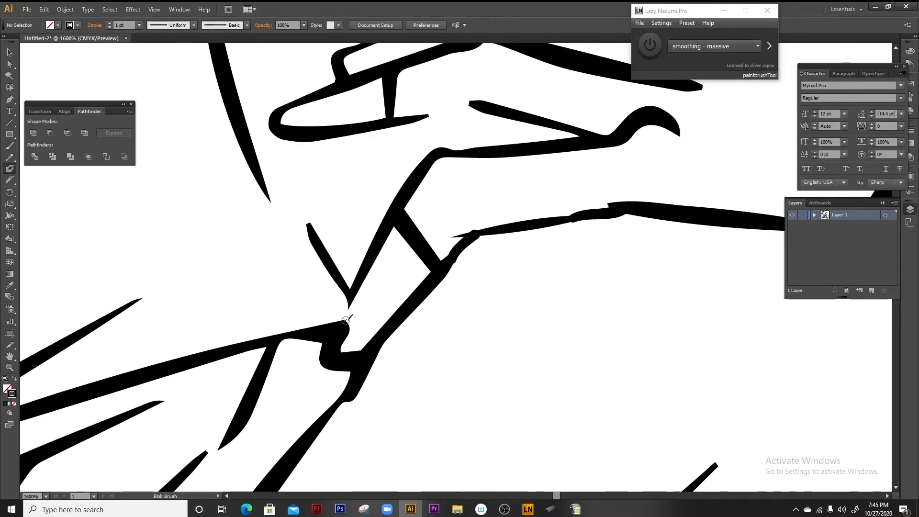
drag(345, 320, 365, 282)
drag(414, 116, 476, 101)
drag(609, 298, 426, 202)
Join the lines between the planted hand and the hoof beside it, and erase the overshooting line ends there
key(ctrl+minus)
key(ctrl+minus)
key(ctrl+minus)
key(ctrl+minus)
key(ctrl+minus)
key(ctrl+minus)
key(z)
drag(206, 243, 390, 400)
drag(532, 330, 430, 332)
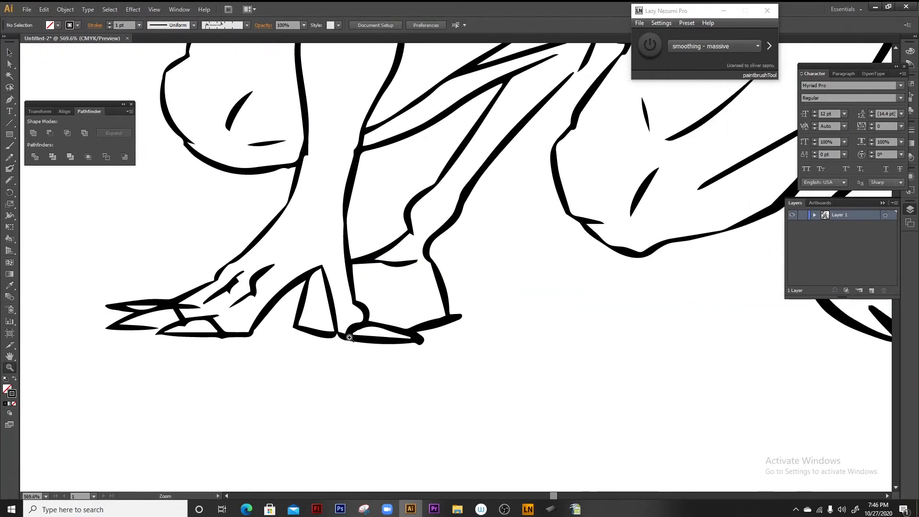
key(shift+b)
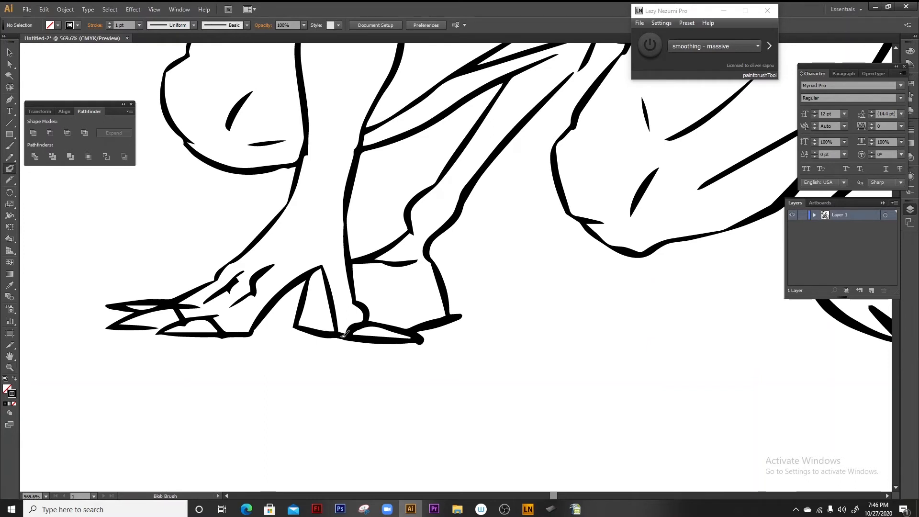
key(e)
key(shift+e)
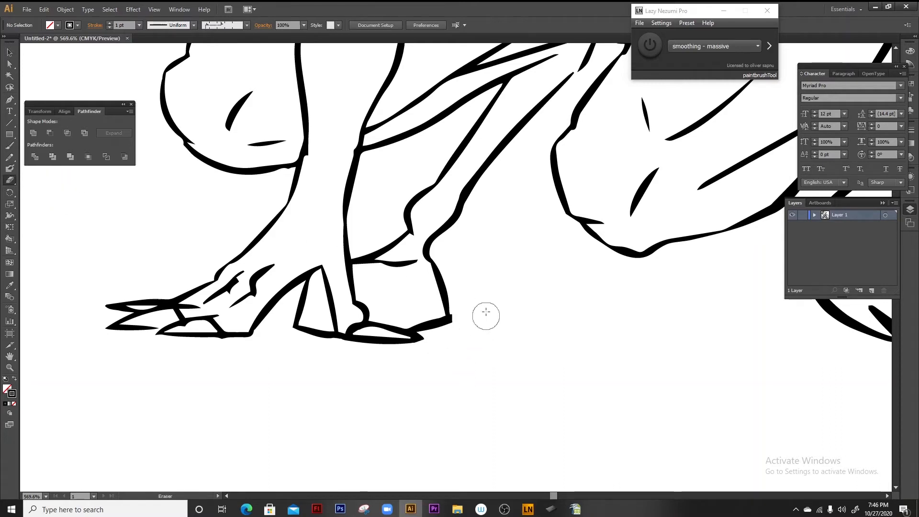
Close the gaps between the lower leg and thigh and in the upper outline of the tail tip with the Blob Brush
key(shift+b)
key(space)
drag(548, 121, 320, 219)
drag(344, 174, 352, 169)
key(space)
mouse_move(595, 229)
mouse_down()
mouse_move(507, 211)
mouse_move(372, 222)
mouse_move(398, 234)
mouse_move(266, 180)
mouse_up()
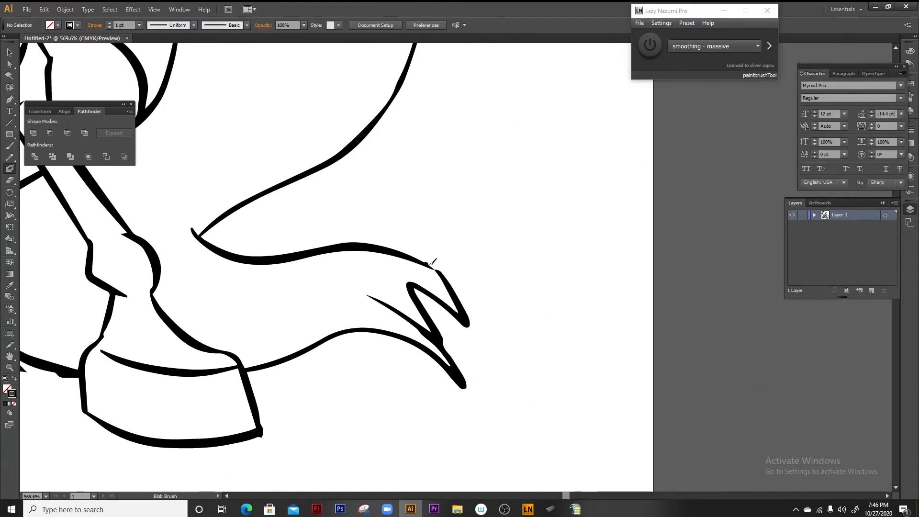
key(ctrl+z)
scroll(442, 170, down, 10)
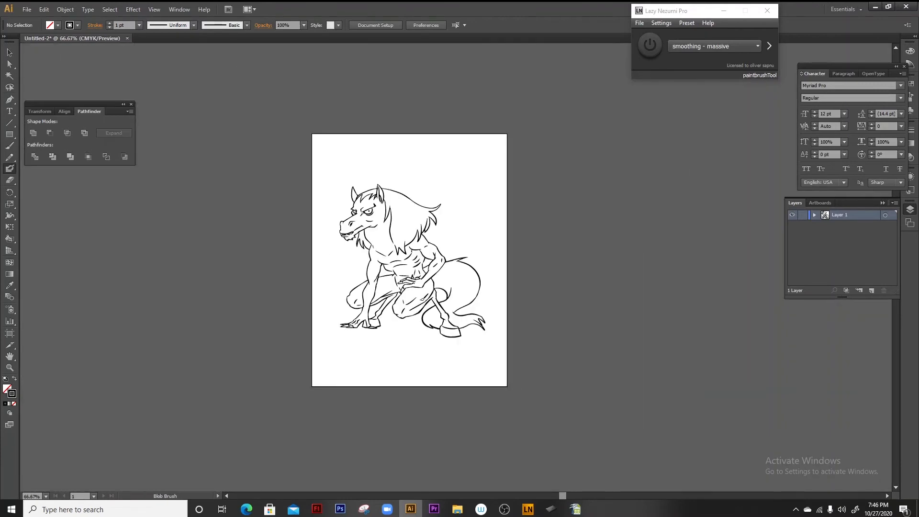
Select all of the line art and combine it with the Pathfinder Merge operation
key(z)
key(ctrl+a)
click(70, 158)
ctrl+click(238, 257)
drag(317, 149, 515, 402)
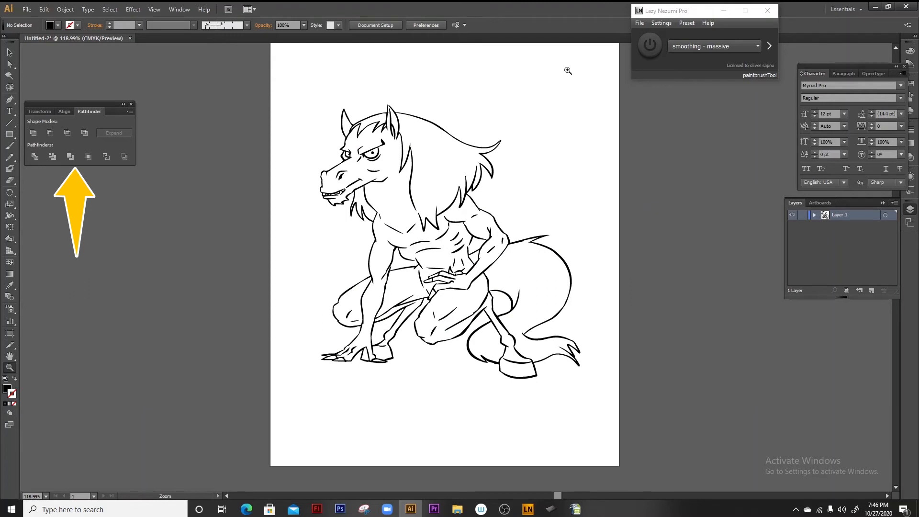
Place TIKBALANG BOARD.png as a linked reference image in the document
click(28, 8)
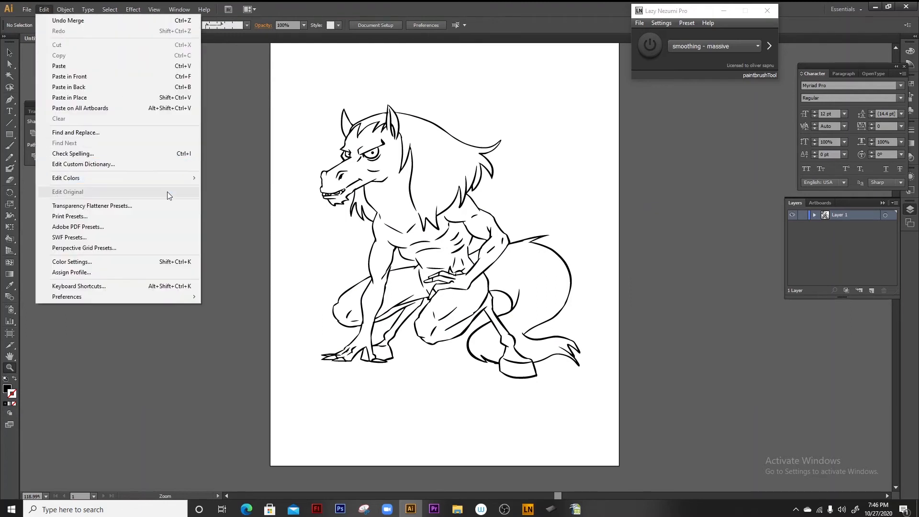
click(85, 164)
click(128, 205)
click(303, 340)
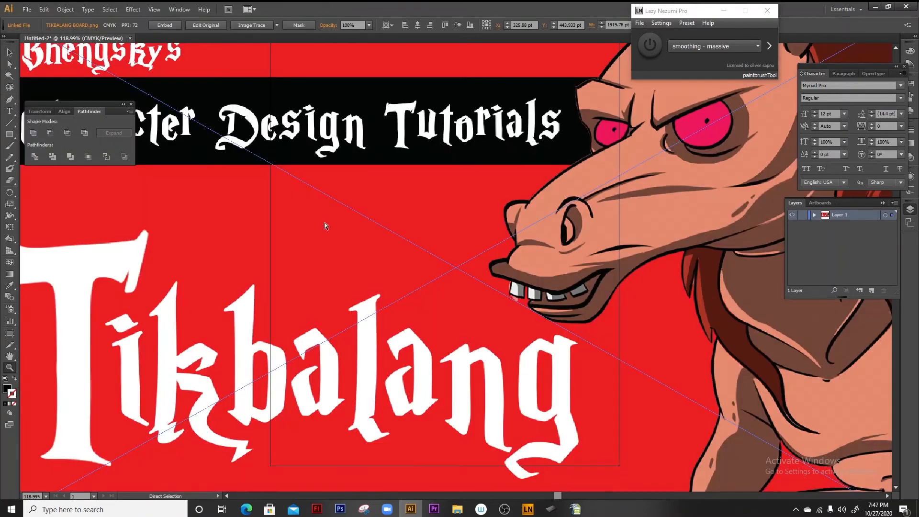
Scale the reference board down and position it to the left of the Tikbalang line art
key(ctrl+minus)
key(ctrl+minus)
key(ctrl+minus)
key(ctrl+minus)
key(q)
key(v)
drag(609, 182, 497, 246)
drag(488, 272, 400, 251)
click(384, 205)
key(z)
drag(380, 200, 484, 331)
drag(473, 234, 398, 251)
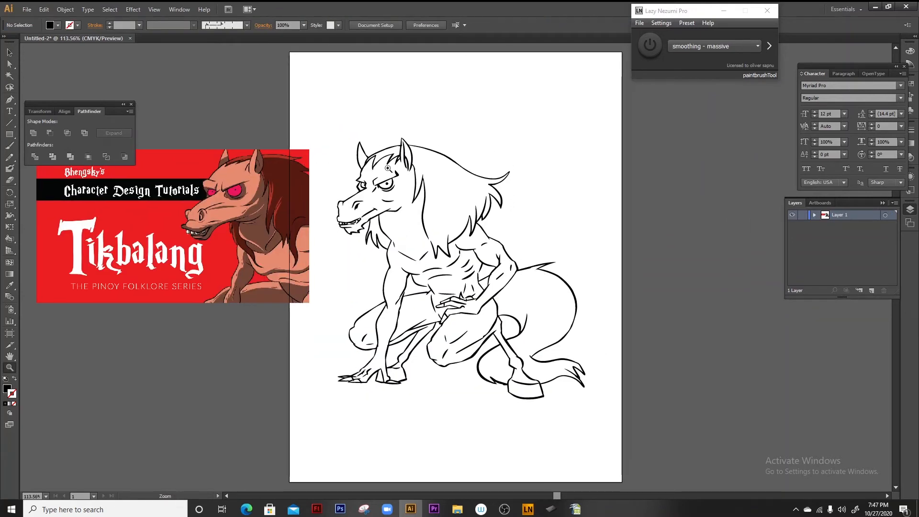
Move the reference board onto a new Layer 2 above the line art, pasting it in front at its same position
key(v)
click(274, 265)
key(Delete)
click(872, 291)
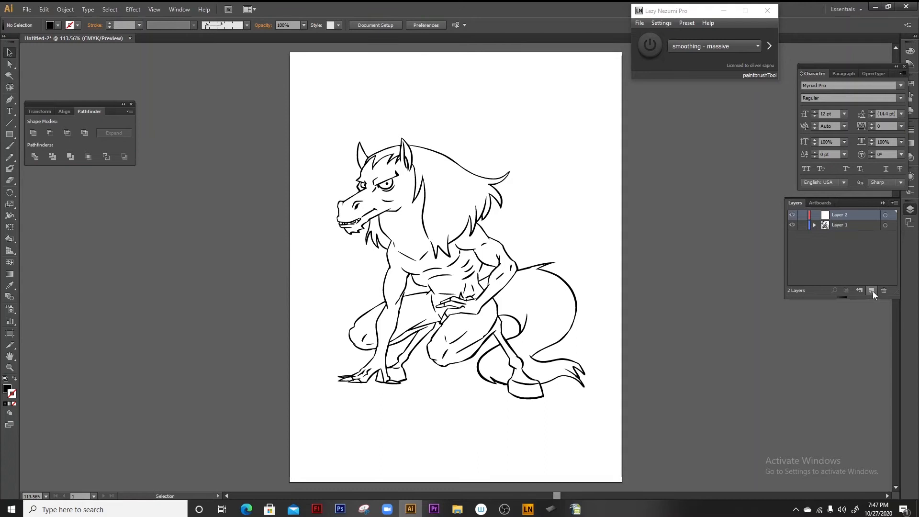
key(ctrl+f)
Turn Layer 2 with the reference board into a template layer
double_click(858, 212)
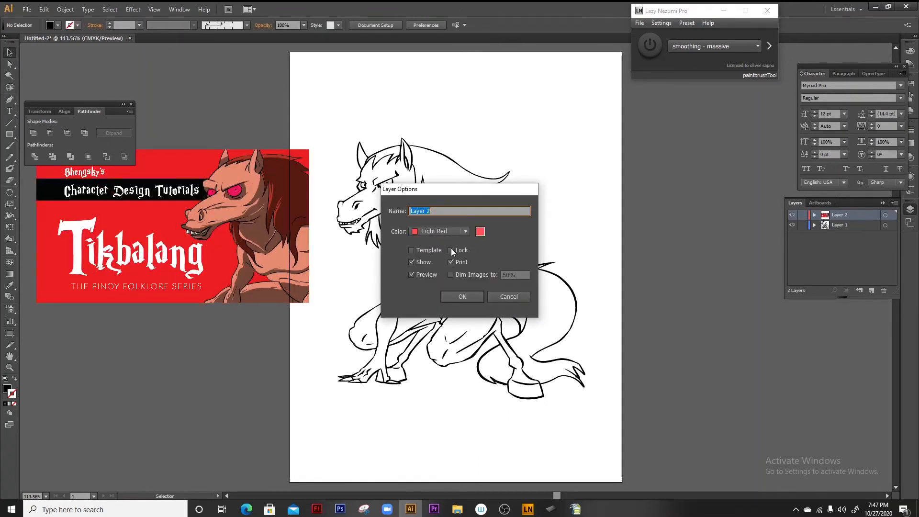
click(411, 251)
click(462, 296)
Sample the salmon skin colour from the reference and draw a filled rectangle about 524 pt wide over the whole character on Layer 1
key(z)
key(i)
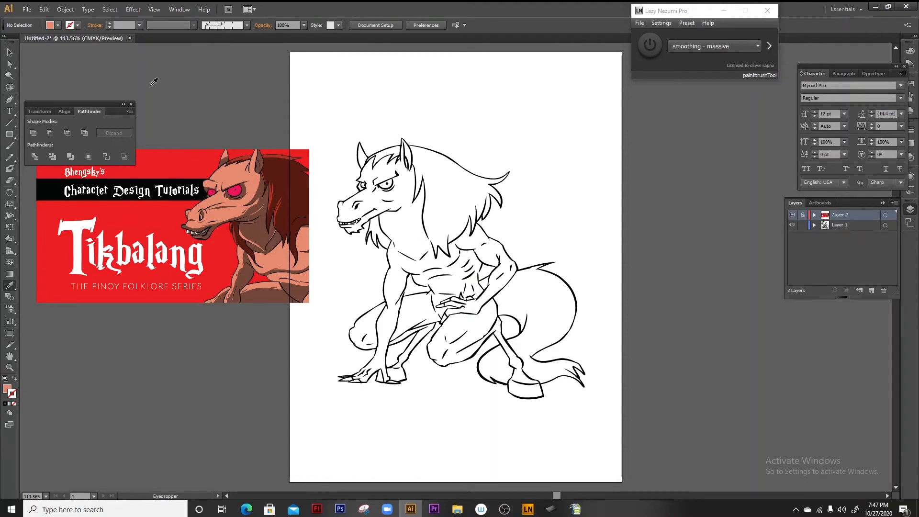
key(z)
drag(338, 140, 544, 417)
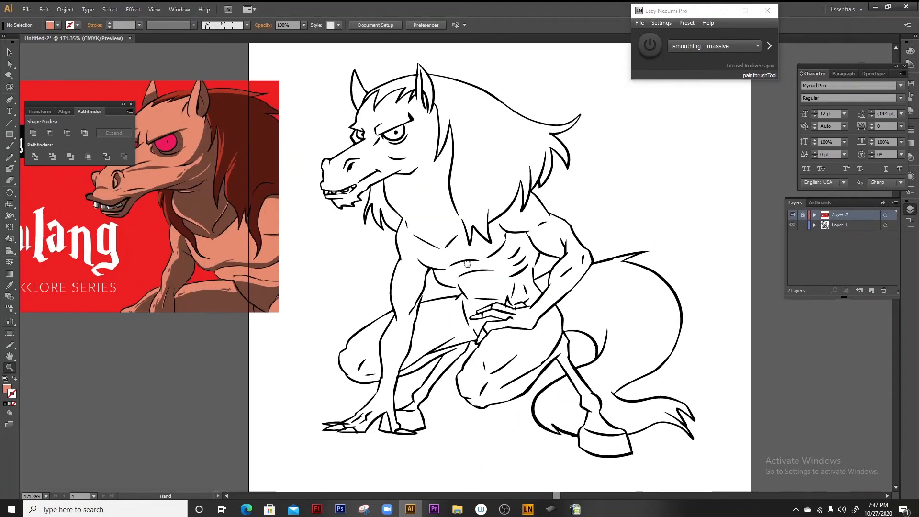
key(m)
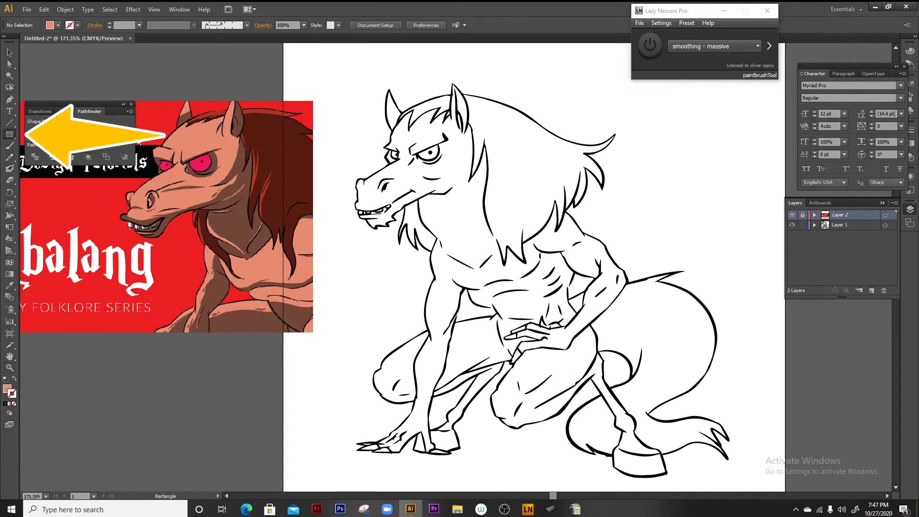
click(856, 225)
mouse_move(333, 72)
mouse_down()
mouse_move(610, 479)
mouse_move(763, 487)
mouse_up()
Send the skin-coloured rectangle to the back, behind the black line art
key(v)
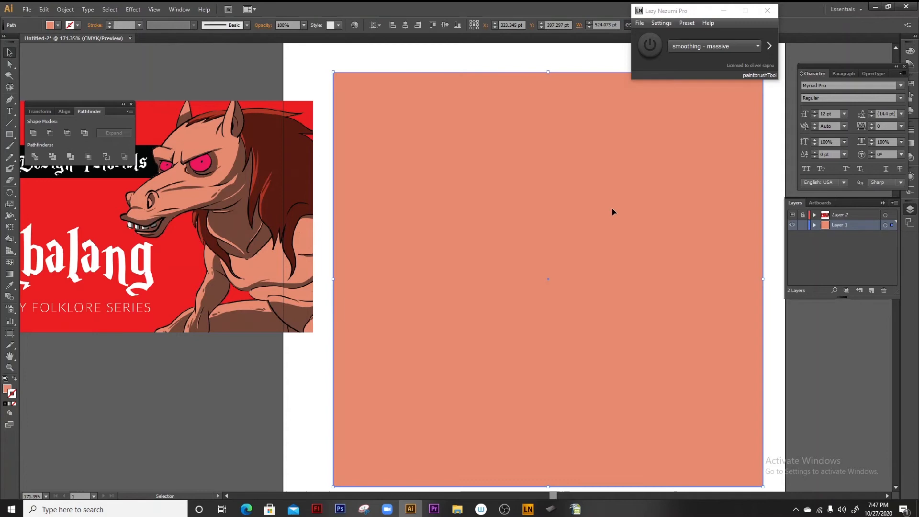
right_click(612, 209)
mouse_move(644, 343)
click(734, 365)
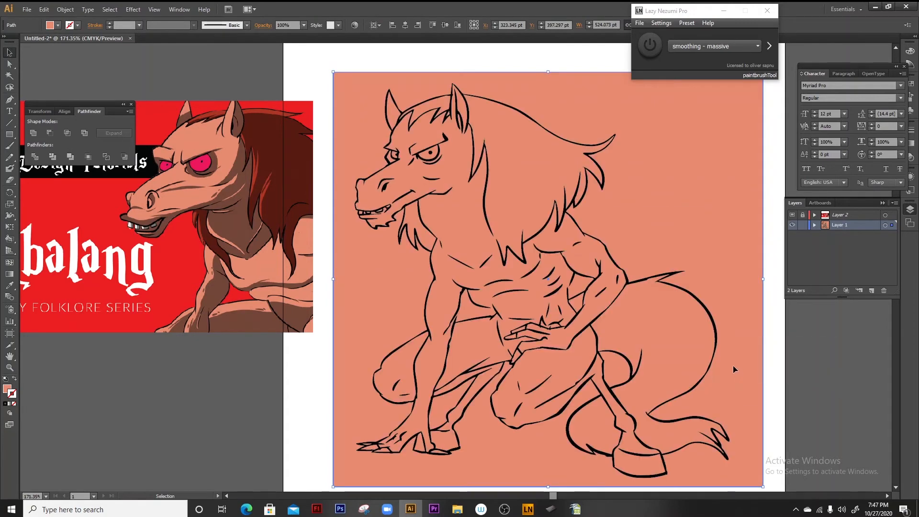
Apply Pathfinder Trim to the line art and rectangle together, and delete the salmon background outside the character
key(ctrl+a)
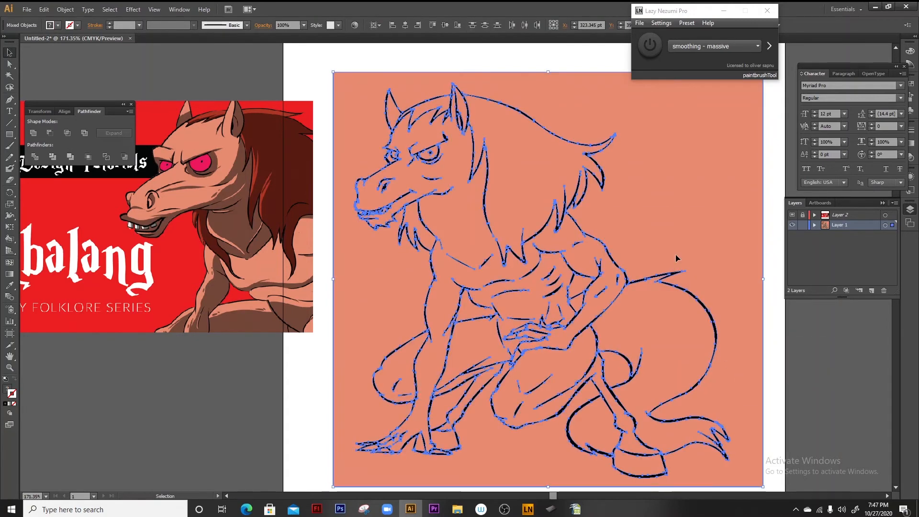
click(55, 156)
key(a)
click(323, 273)
click(367, 294)
key(Delete)
Examine up close how the skin fill meets the black outline at the elbow, and review the whole figure
click(472, 311)
click(642, 246)
key(z)
drag(617, 266, 626, 273)
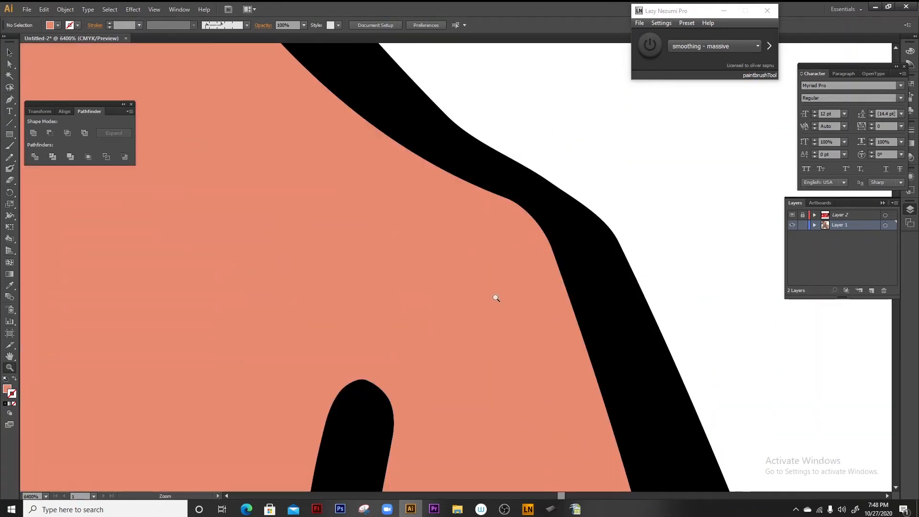
key(ctrl+minus)
key(ctrl+minus)
key(ctrl+minus)
key(ctrl+minus)
key(ctrl+minus)
key(ctrl+minus)
key(ctrl+minus)
key(ctrl+minus)
key(ctrl+minus)
key(ctrl+minus)
drag(9, 184, 48, 203)
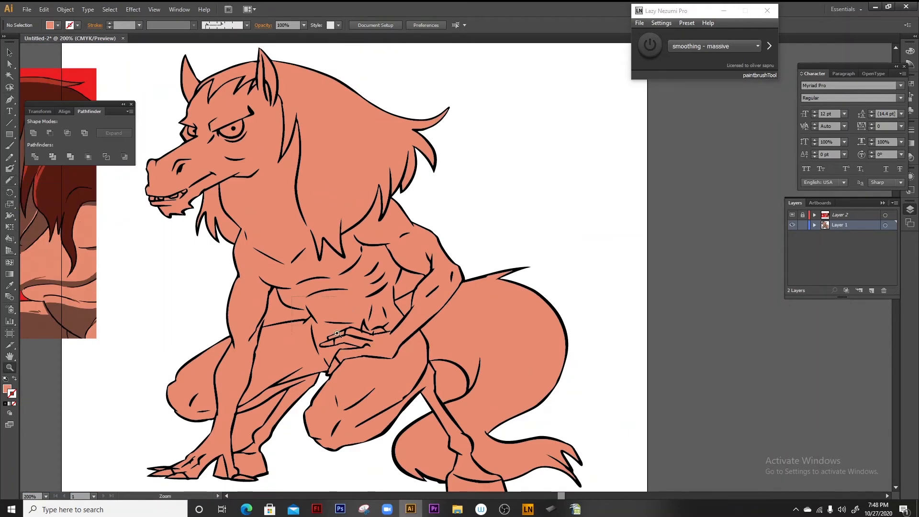
Cut the skin fill with the Knife from the end of the lower chest line to the crossing waist line
drag(337, 334, 346, 341)
key(a)
click(307, 247)
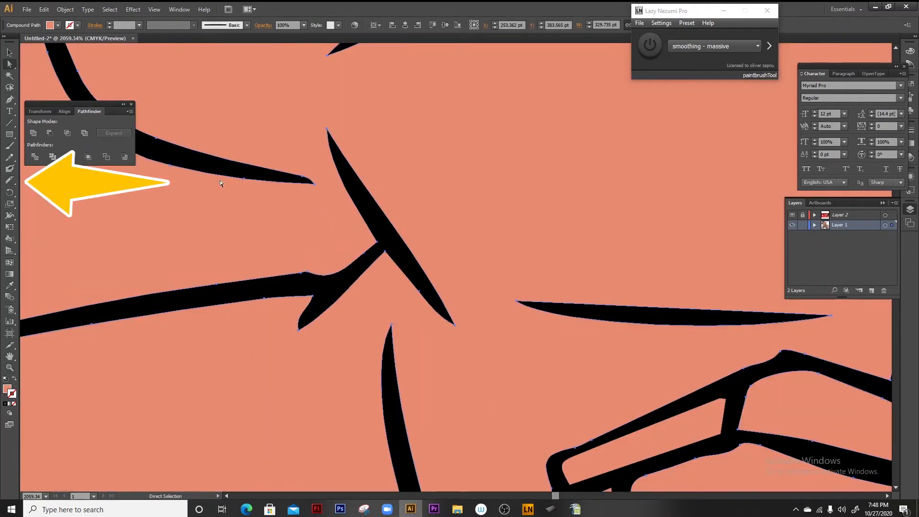
click(11, 178)
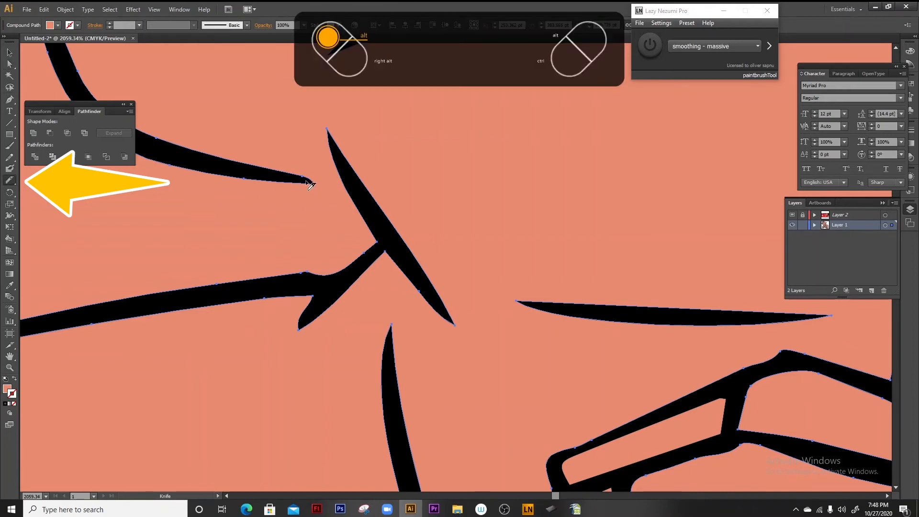
key(ctrl+shift+a)
Cut the skin fill with the Knife across the gap between the planted arm's inner line and the line below it
key(ctrl+minus)
key(ctrl+minus)
key(ctrl+minus)
key(ctrl+minus)
key(ctrl+minus)
key(ctrl+minus)
key(a)
key(z)
drag(360, 253, 428, 335)
drag(396, 134, 398, 207)
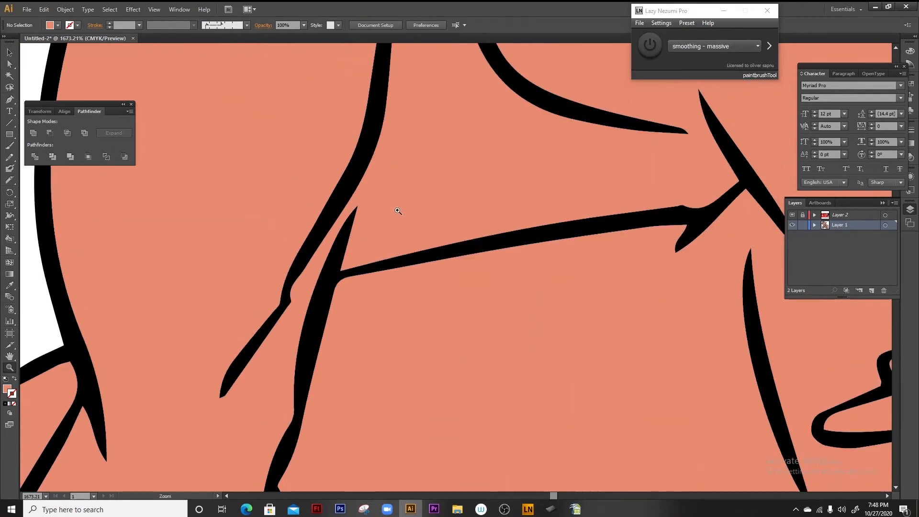
key(a)
click(400, 209)
click(12, 181)
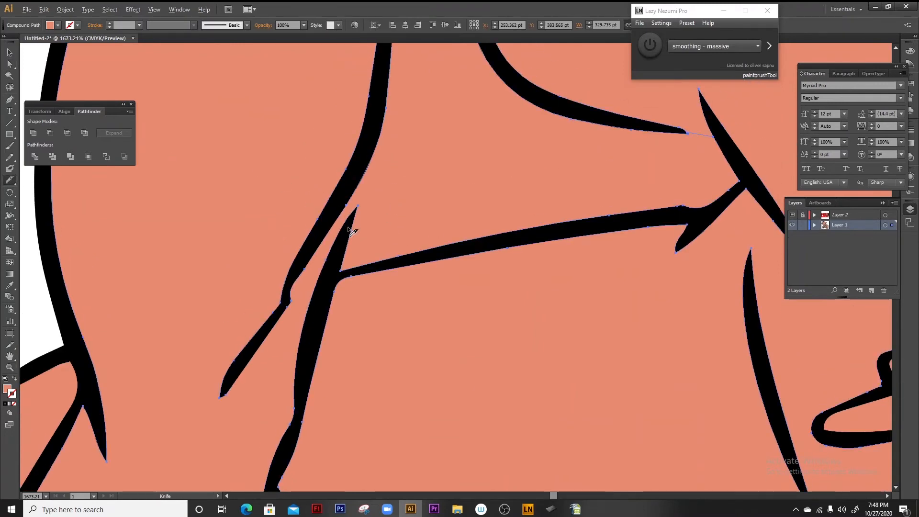
drag(372, 154, 373, 150)
key(ctrl+shift+a)
Delete the separated skin fill between the planted arm, torso and thigh
key(a)
click(426, 218)
key(Delete)
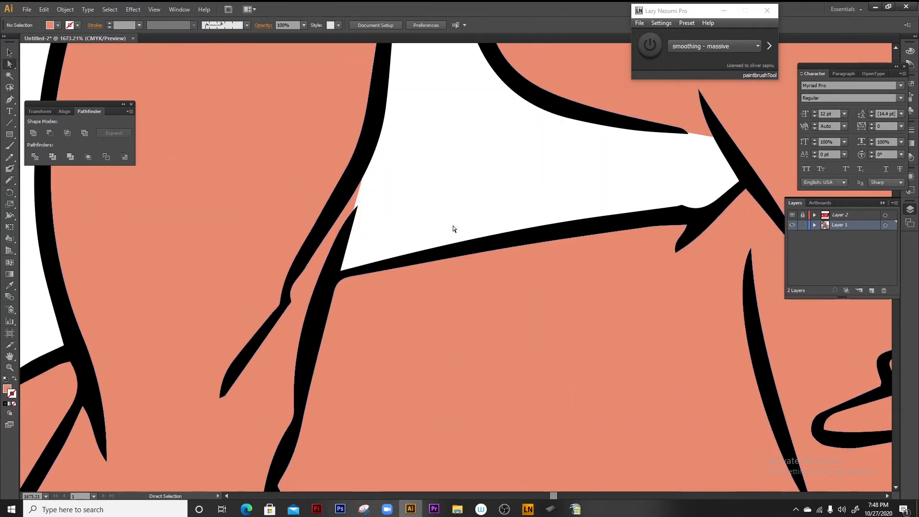
Cut the skin fill with the Knife across the gap in the torso's side line, and delete the piece enclosed by the bent arm
key(ctrl+minus)
key(ctrl+minus)
key(ctrl+minus)
key(ctrl+minus)
key(ctrl+minus)
key(ctrl+minus)
drag(628, 217, 461, 309)
key(z)
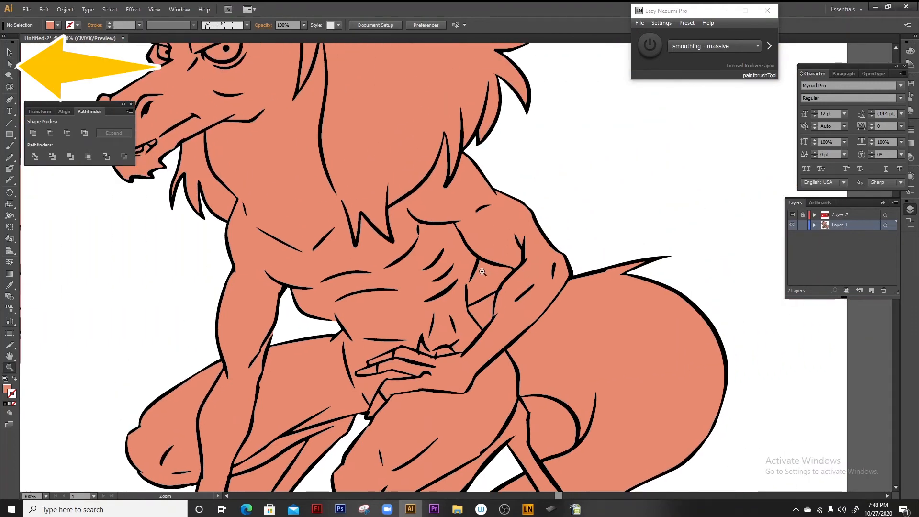
drag(422, 249, 540, 372)
key(a)
key(ctrl+a)
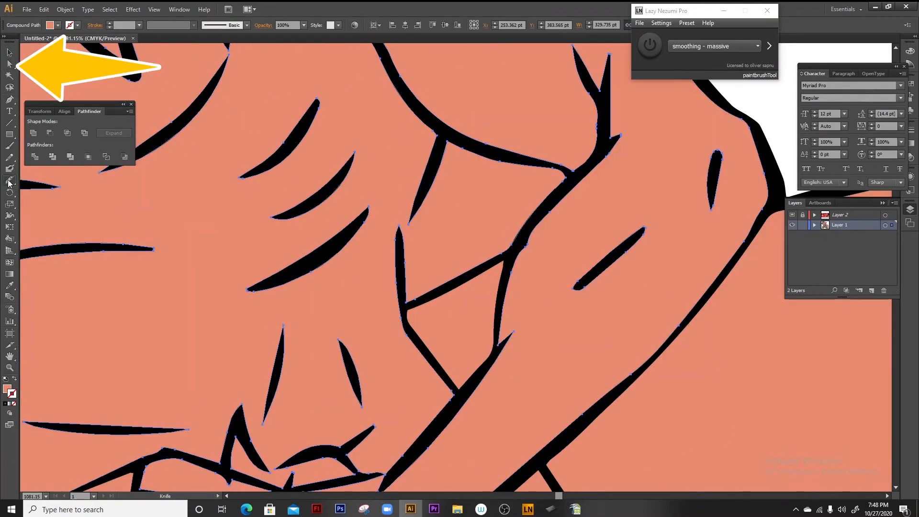
click(405, 235)
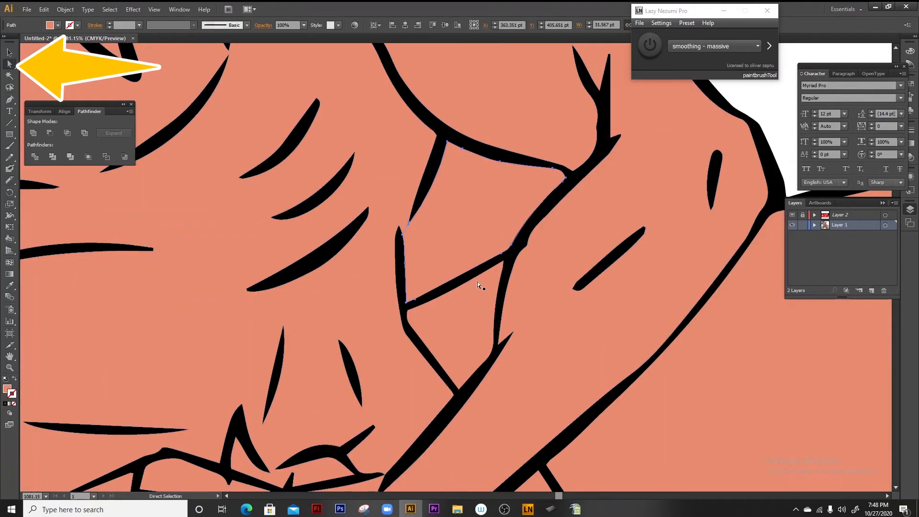
key(Delete)
Delete the skin fill enclosed between the thigh and the inner curve of the tail
key(ctrl+minus)
key(ctrl+minus)
key(ctrl+minus)
key(ctrl+minus)
key(ctrl+minus)
key(ctrl+minus)
key(ctrl+minus)
key(z)
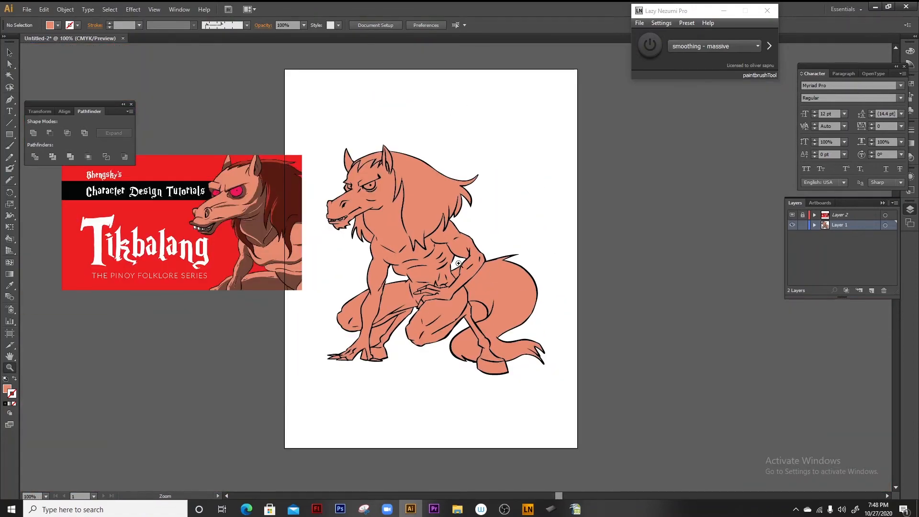
drag(416, 248, 552, 372)
key(a)
click(436, 279)
key(Delete)
Cut the skin fill with the Knife across the gap between the mane's long neck line and its lower pointed strands
drag(299, 144, 594, 431)
drag(371, 108, 538, 277)
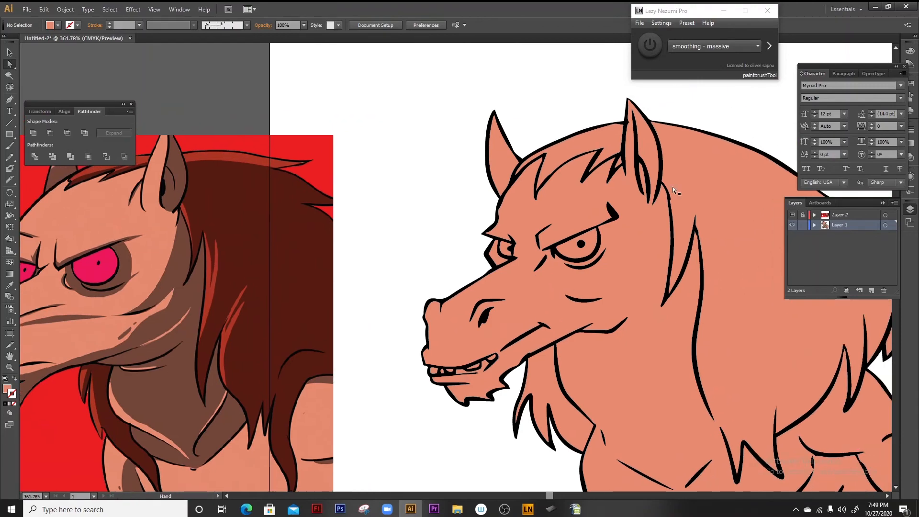
click(685, 183)
key(z)
drag(758, 406, 496, 250)
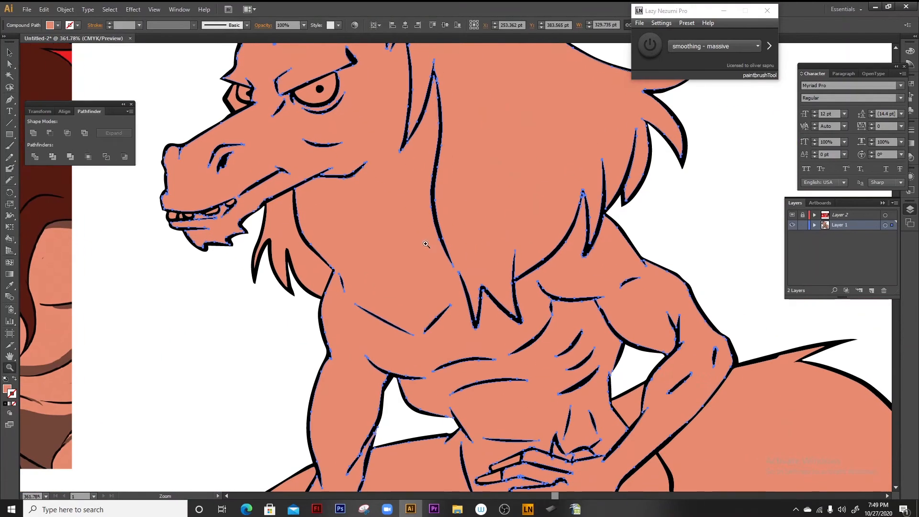
drag(425, 244, 498, 321)
click(8, 181)
drag(396, 154, 461, 230)
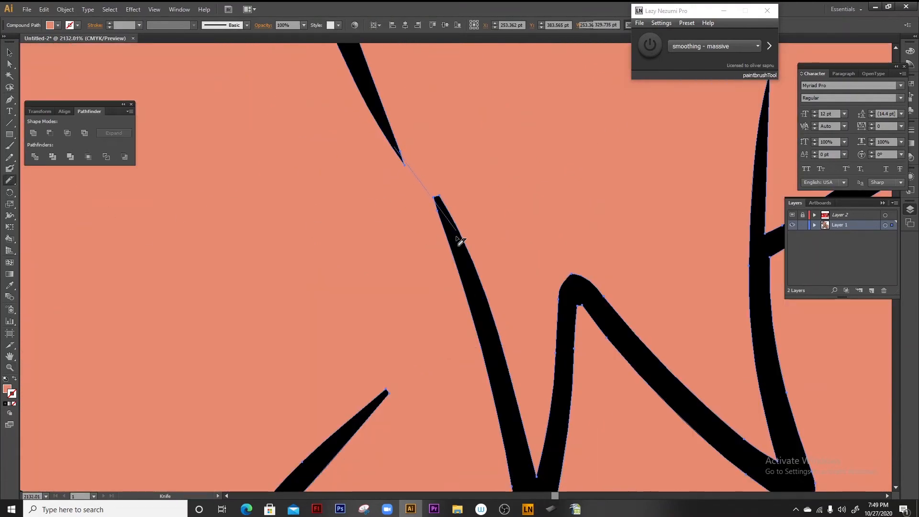
key(ctrl+shift+a)
Fill the separated mane with the dark brown sampled from the mane on the reference board
key(ctrl+minus)
key(ctrl+minus)
key(ctrl+minus)
key(ctrl+minus)
key(ctrl+minus)
key(ctrl+minus)
key(ctrl+minus)
key(a)
click(521, 178)
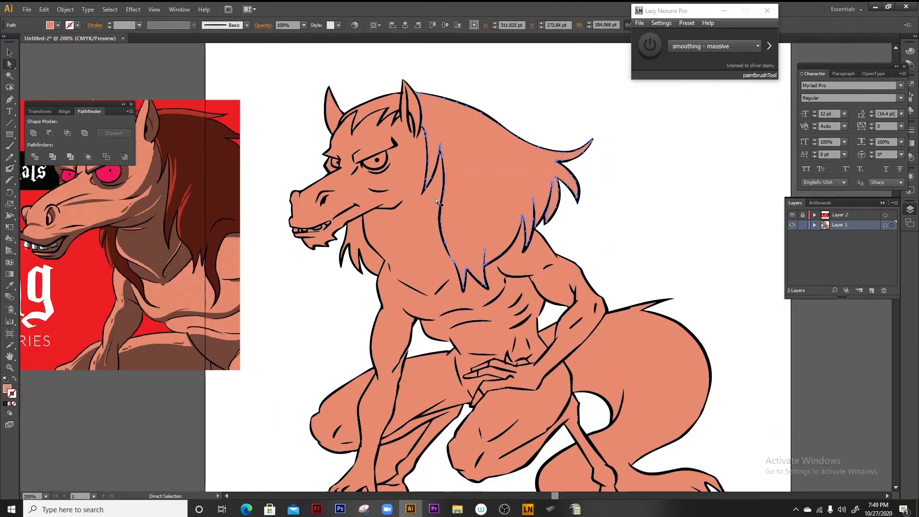
key(i)
click(195, 174)
Fill the fringe between the ears with the reference mane's dark brown
key(a)
click(371, 105)
key(i)
click(184, 138)
key(ctrl+shift+a)
Try to fill the small fringe gap beside the near ear with the mane's dark brown, and undo the colour change
drag(317, 218, 439, 202)
key(z)
drag(402, 85, 669, 325)
drag(435, 116, 458, 174)
key(a)
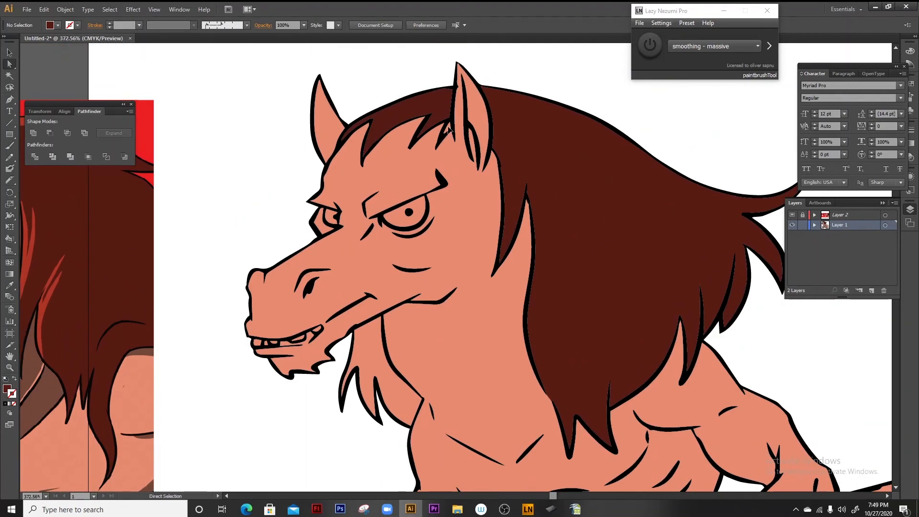
click(448, 128)
key(i)
click(545, 174)
key(a)
key(ctrl+z)
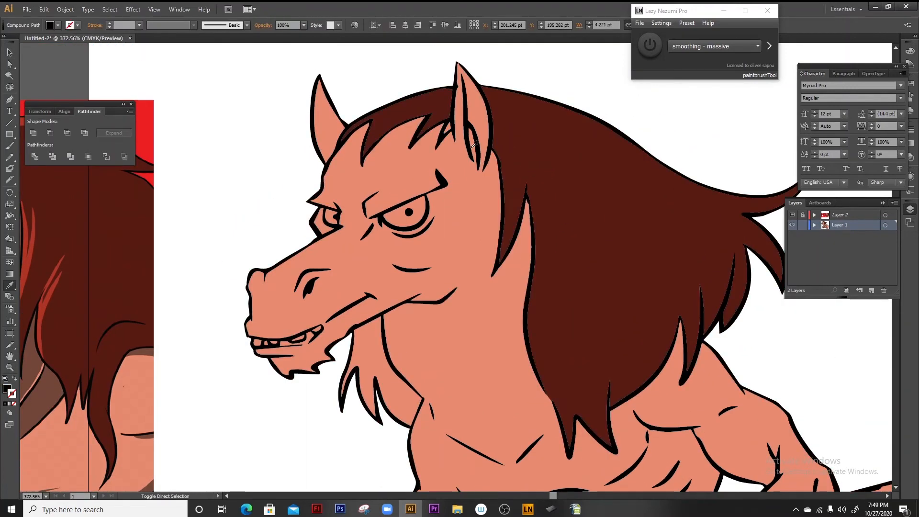
key(ctrl+shift+a)
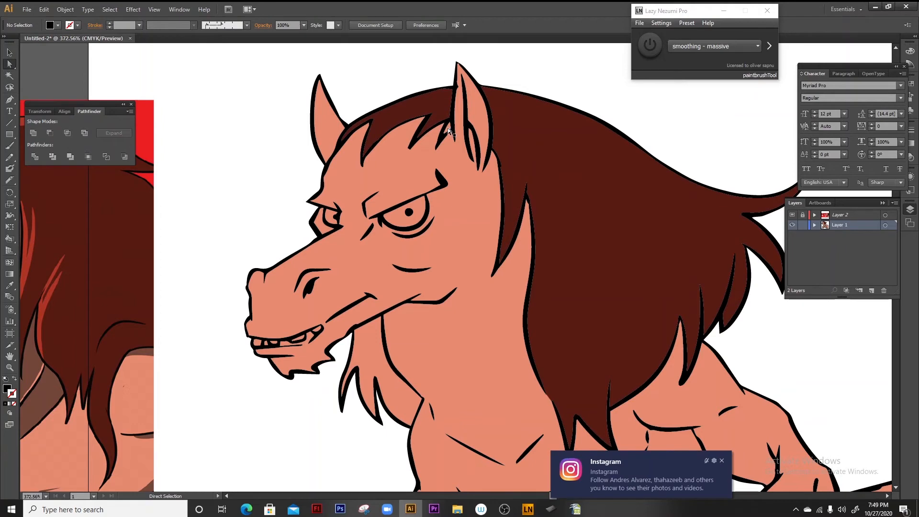
Fill the small enclosed fringe gap beside the near ear with the mane's dark brown
click(450, 130)
key(z)
drag(470, 133, 450, 117)
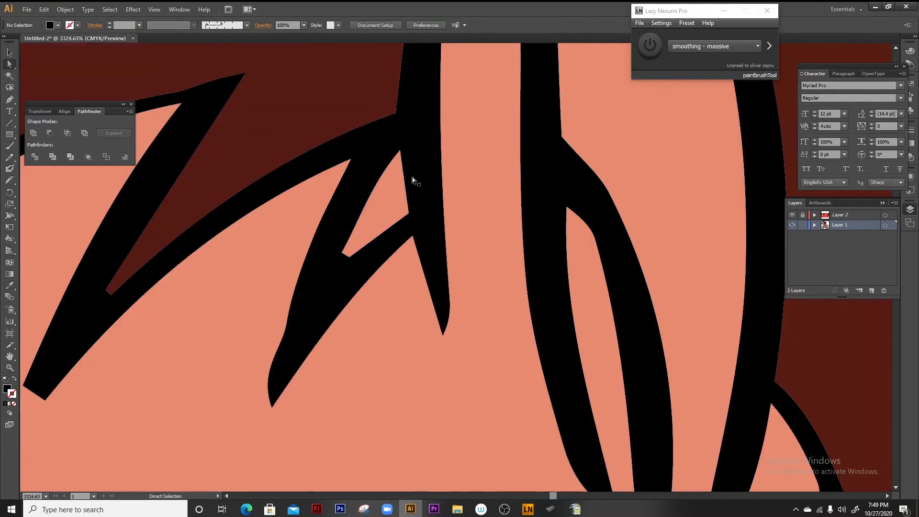
key(a)
key(ctrl+shift+a)
Turn on Lazy Nezumi's massive smoothing and cut a rounded shadow shape around the near eye in the skin fill with the Knife
key(ctrl+minus)
key(ctrl+minus)
key(ctrl+minus)
key(ctrl+minus)
key(ctrl+minus)
key(ctrl+minus)
key(ctrl+minus)
key(ctrl+minus)
key(z)
drag(337, 260, 514, 378)
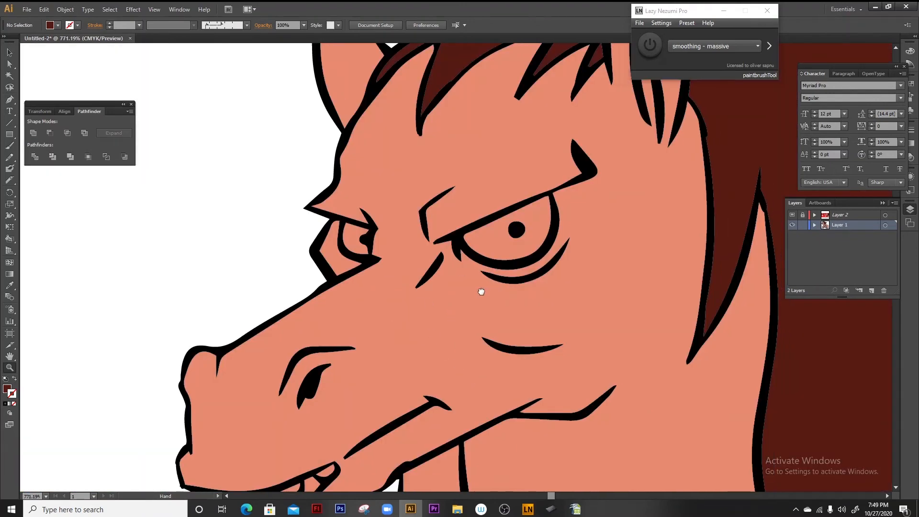
key(a)
click(456, 299)
click(6, 184)
click(640, 23)
click(651, 43)
click(771, 81)
click(650, 46)
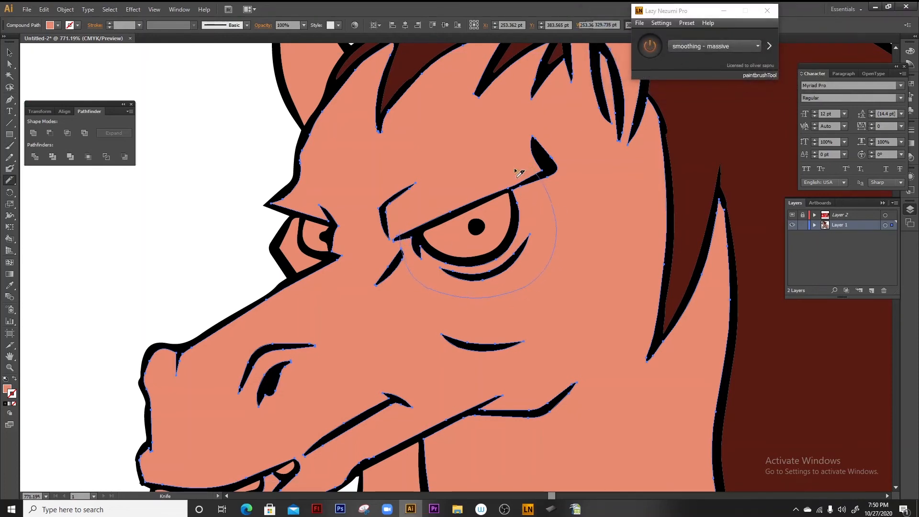
Cut curved shadow edges into the skin fill with the Knife along the cheek, jaw and muzzle
key(ctrl+minus)
key(ctrl+minus)
key(ctrl+minus)
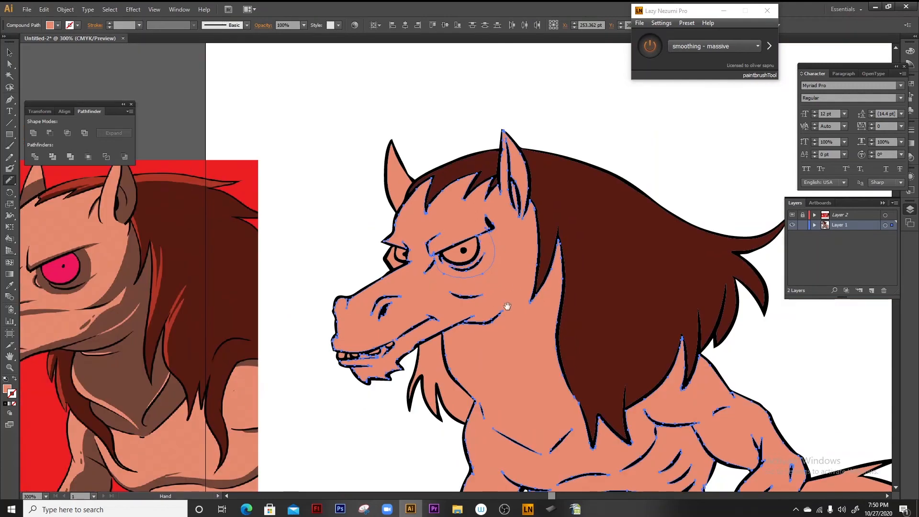
drag(516, 297, 559, 220)
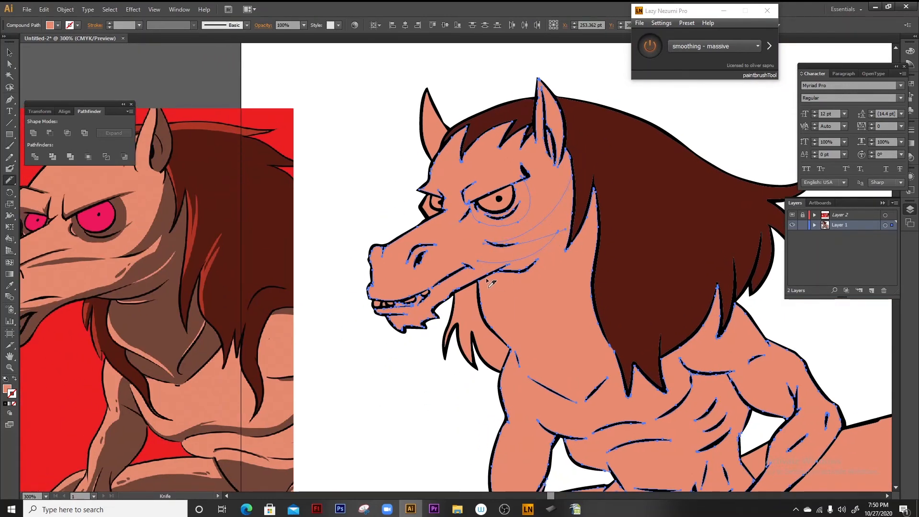
drag(575, 272, 574, 268)
drag(476, 283, 533, 246)
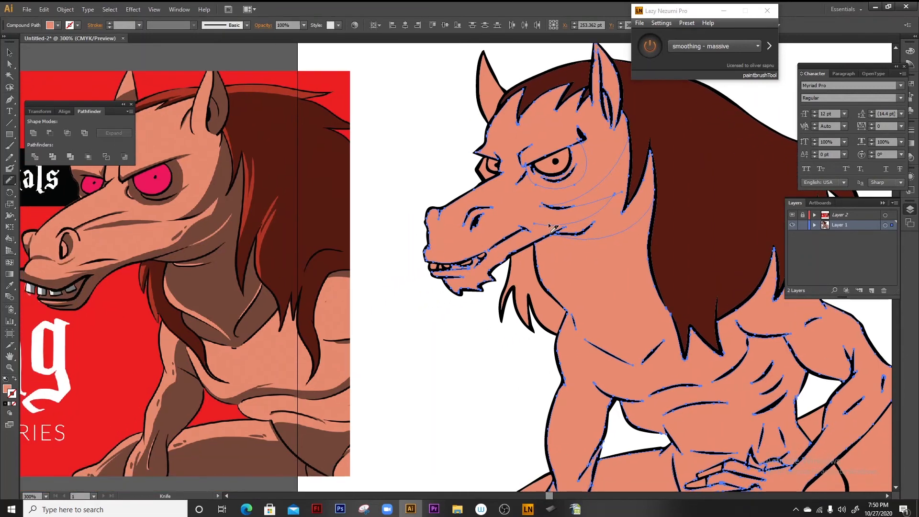
drag(549, 231, 612, 216)
Fill the cut cheek, jaw and muzzle shadow shapes with the shadow brown sampled from the reference face
key(a)
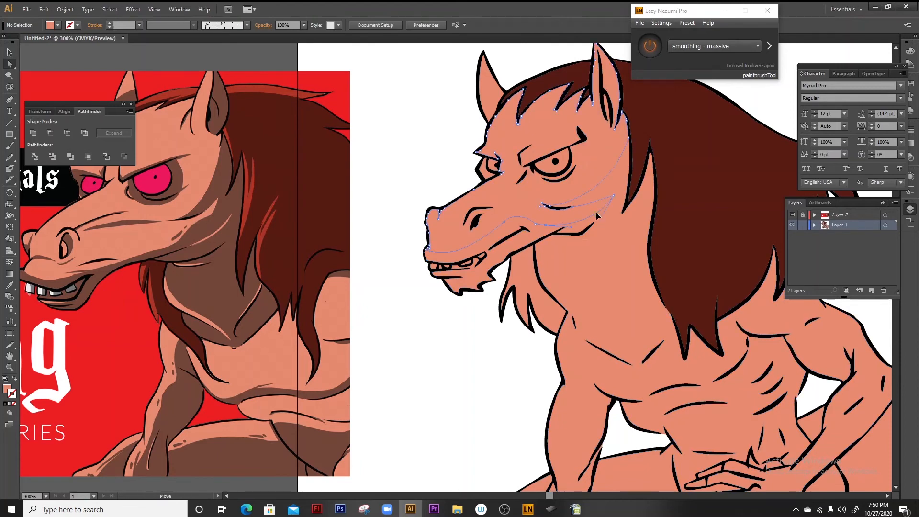
click(612, 190)
key(i)
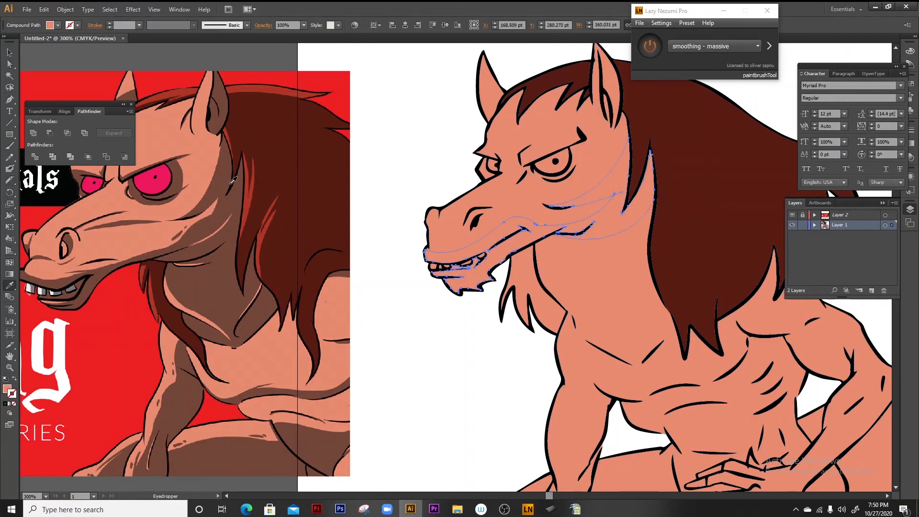
click(221, 183)
ctrl+click(478, 317)
Fill the shadow shape around the near eye with the brown of the cheek shadow
key(z)
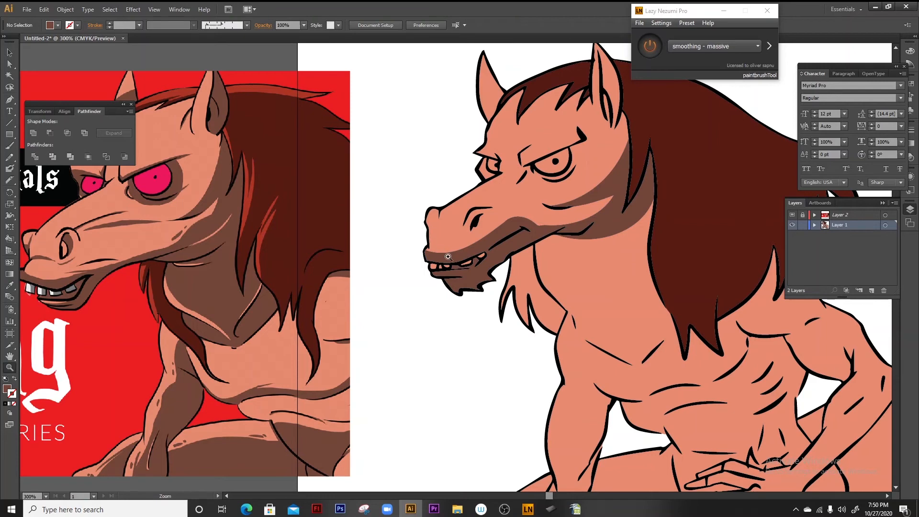
drag(453, 99, 633, 284)
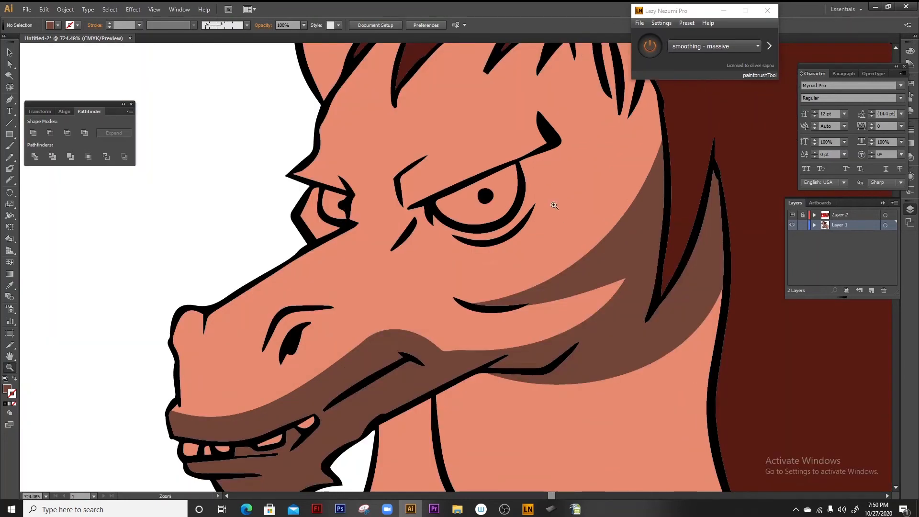
key(a)
click(539, 190)
key(i)
click(613, 256)
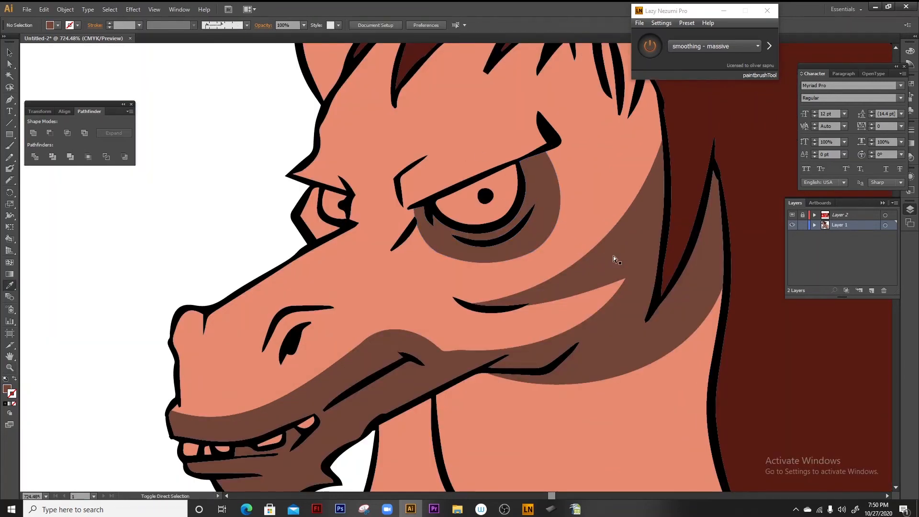
key(ctrl+shift+a)
Fill the near eye with the bright pink sampled from the reference board's eye
key(ctrl+minus)
key(ctrl+minus)
key(ctrl+minus)
key(ctrl+minus)
drag(341, 166, 531, 386)
drag(469, 291, 605, 340)
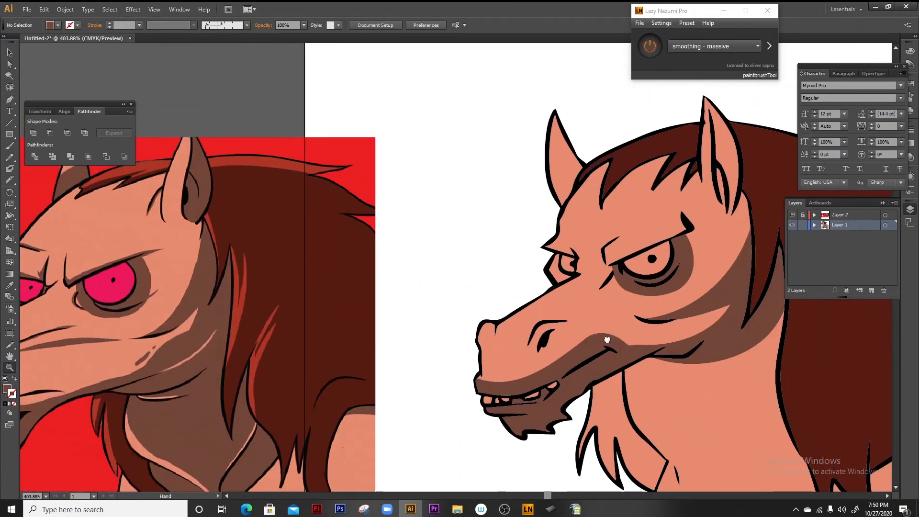
key(i)
key(a)
click(637, 265)
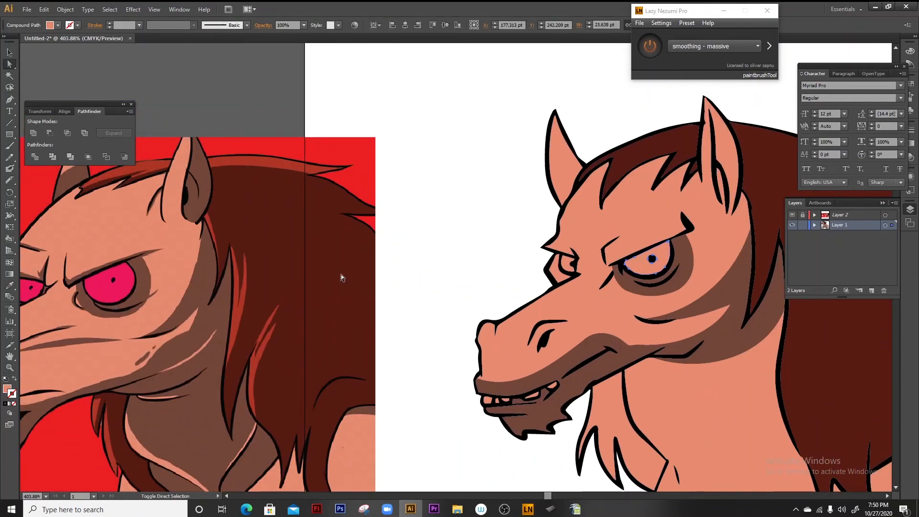
key(i)
click(119, 286)
key(ctrl+shift+a)
Fill the far eye with the same bright pink from the reference board
key(a)
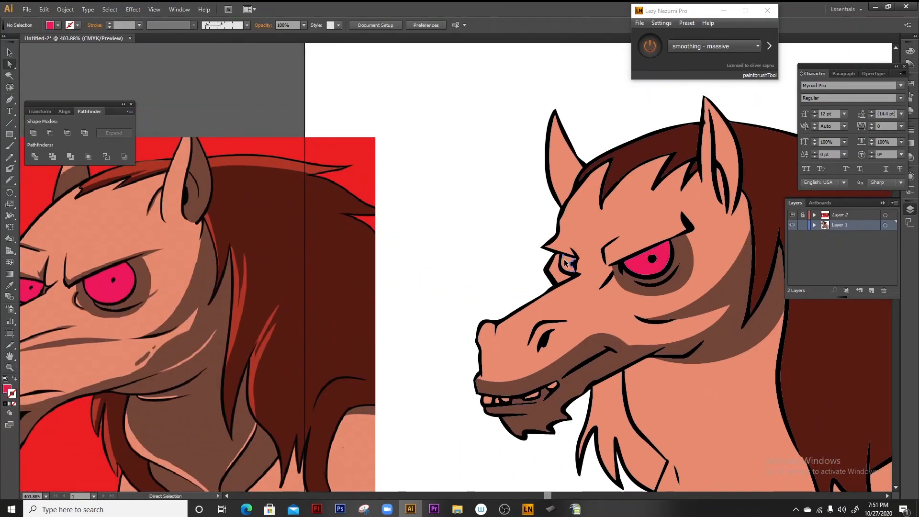
click(565, 263)
key(i)
click(108, 286)
key(ctrl+shift+a)
Cut the body's skin fill with the Knife from the shoulder to the chest line and down the length of the planted arm
drag(638, 320, 457, 192)
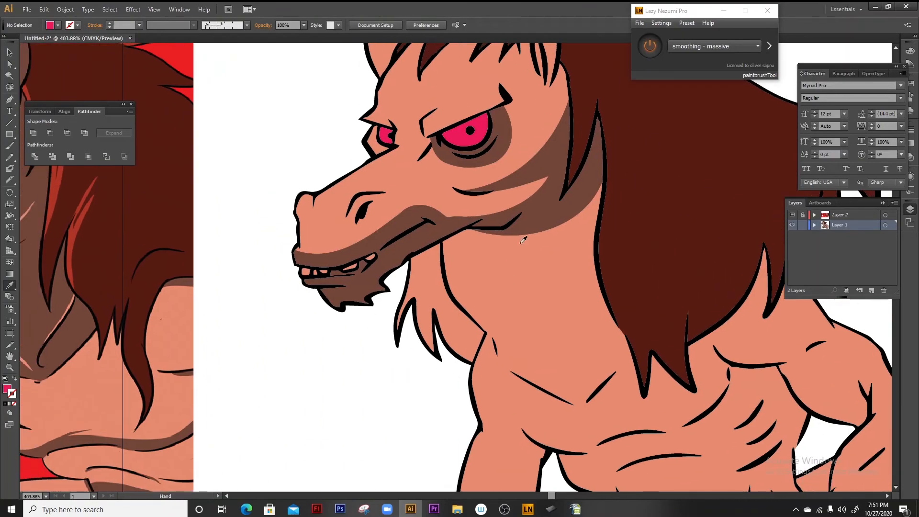
key(ctrl+minus)
drag(560, 294, 539, 201)
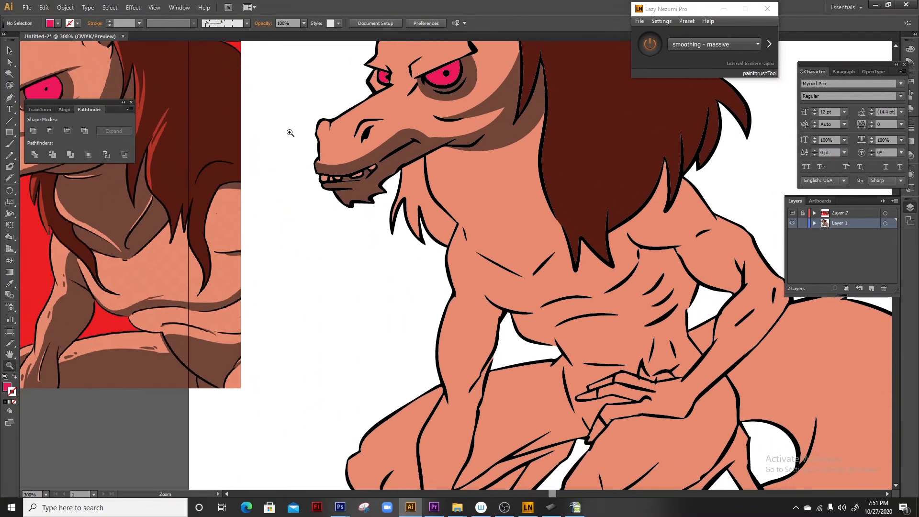
drag(407, 230, 537, 465)
key(a)
click(608, 136)
key(ctrl+minus)
drag(608, 136, 538, 88)
click(10, 178)
drag(378, 76, 361, 127)
drag(360, 127, 375, 177)
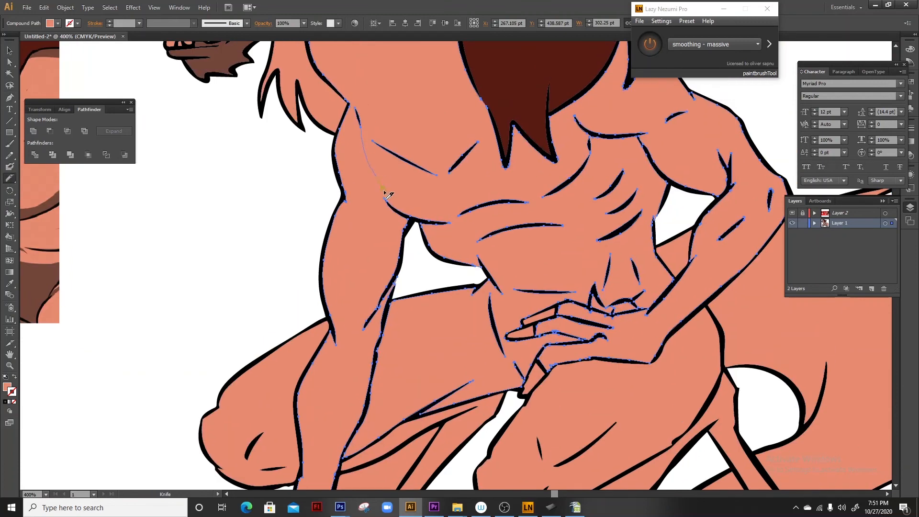
drag(392, 208, 324, 119)
drag(328, 127, 317, 250)
drag(322, 260, 306, 171)
Fill the outer strip of the planted arm with the brown sampled from the jaw shadow
key(a)
click(283, 95)
drag(284, 98, 283, 269)
drag(328, 99, 319, 275)
key(i)
click(354, 160)
key(ctrl+shift+a)
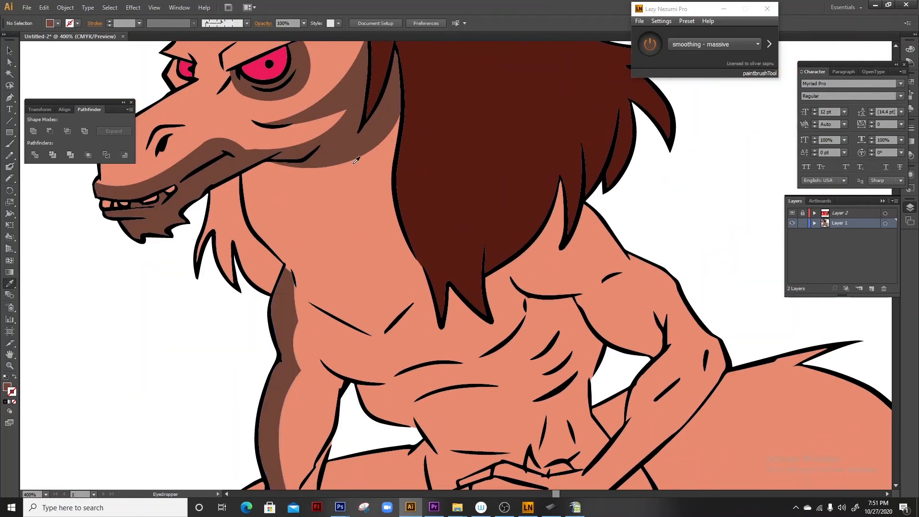
Fill the inner part of the planted arm with shadow brown and return its outer strip to the skin colour
key(ctrl+minus)
key(ctrl+minus)
key(ctrl+minus)
ctrl+click(386, 320)
click(427, 297)
ctrl+click(399, 323)
click(416, 220)
key(ctrl+shift+a)
Try to cut a narrow shadow strip along the front of the neck and collarbone out of the skin fill with the Knife
key(z)
drag(307, 143, 507, 383)
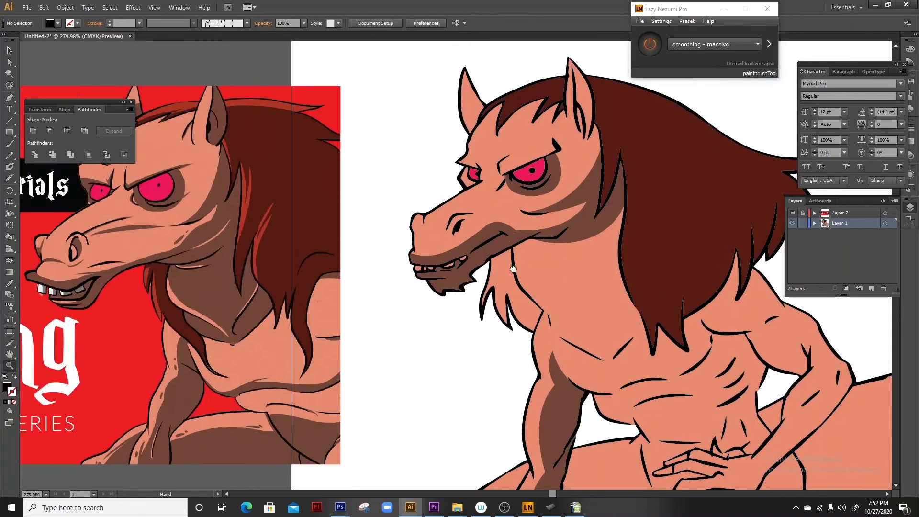
drag(513, 269, 400, 231)
key(a)
click(446, 244)
click(10, 179)
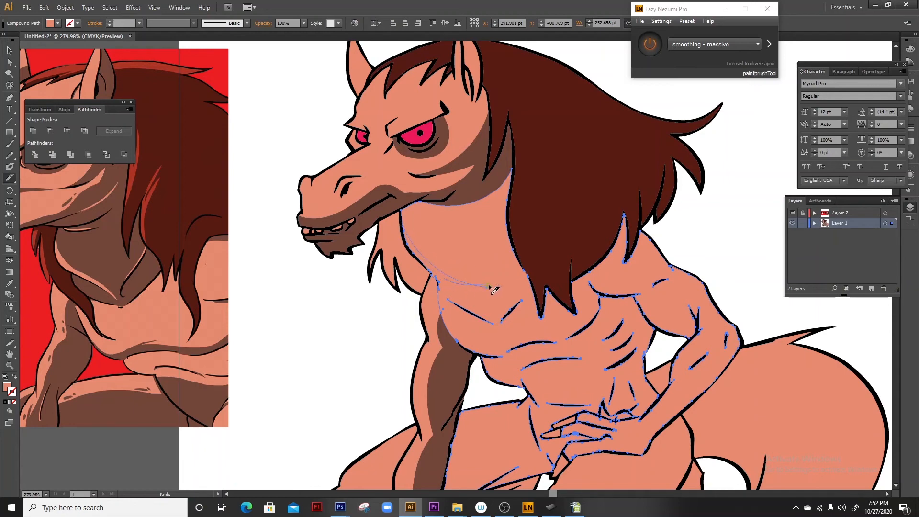
drag(452, 303, 471, 311)
Try filling the narrow neck and collarbone strip with the brown sampled from the jaw shadow
key(ctrl+space)
drag(383, 210, 480, 309)
drag(509, 364, 391, 253)
key(a)
key(ctrl+shift+a)
click(396, 277)
key(ctrl+minus)
key(ctrl+minus)
key(ctrl+minus)
key(ctrl+minus)
key(i)
click(491, 154)
key(ctrl+shift+a)
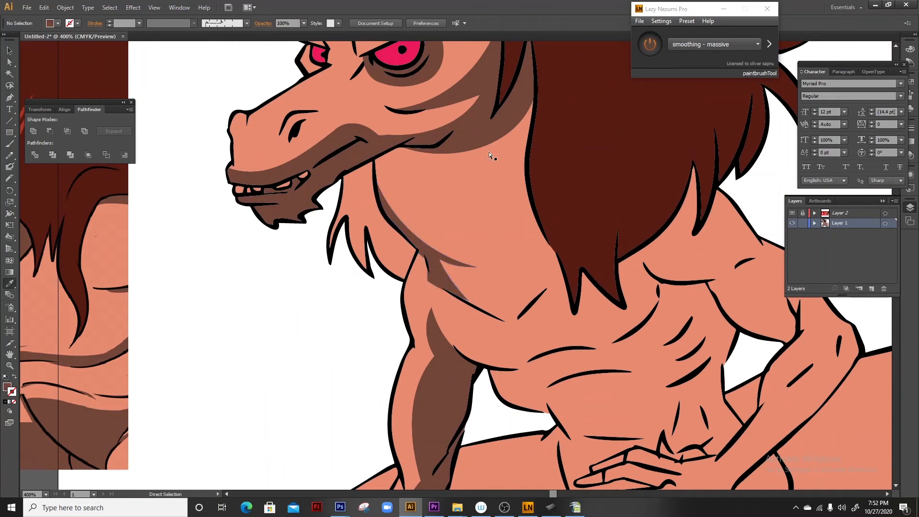
Undo the narrow neck strip's shadow fill and cut
key(ctrl+minus)
key(ctrl+minus)
key(ctrl+minus)
key(z)
drag(345, 141, 530, 330)
drag(530, 331, 485, 287)
key(ctrl+z)
Cut the skin fill with the Knife down the front of the neck, around the V of the upper chest and up to the mane
key(a)
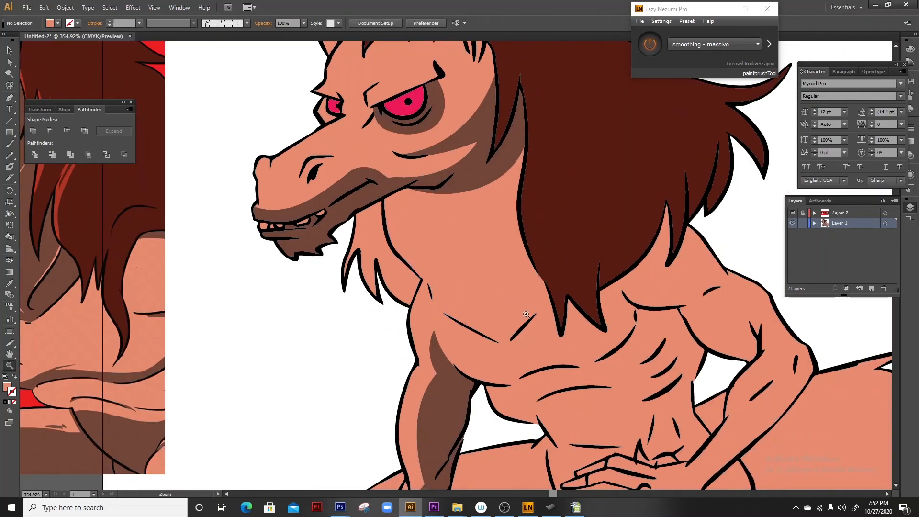
click(479, 268)
click(8, 181)
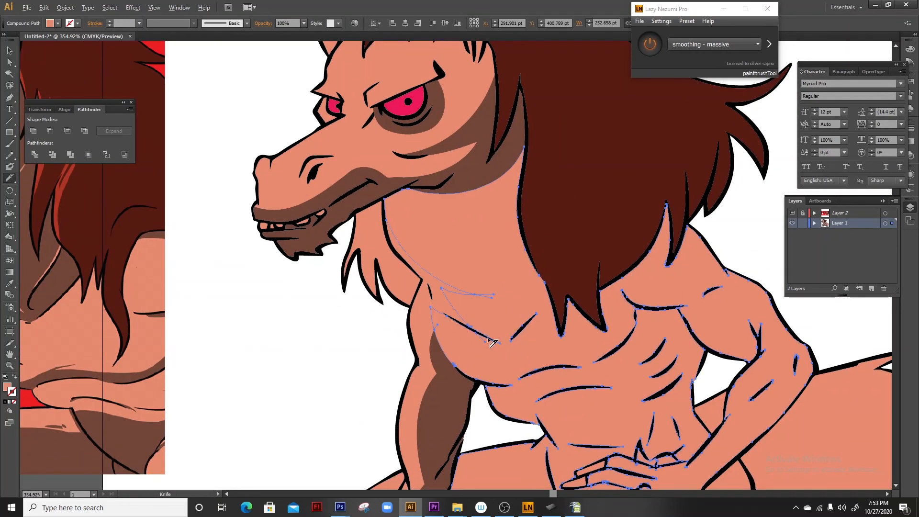
drag(520, 332, 563, 276)
key(ctrl+shift+a)
Fill the whole neck and upper-chest piece with the brown sampled from the jaw shadow
key(a)
click(469, 207)
key(i)
click(473, 177)
key(a)
click(473, 177)
key(ctrl+shift+a)
Cut the torso's skin fill with the Knife in a curve just above the lower chest lines, from the planted arm to the mane
drag(477, 264, 365, 138)
click(386, 249)
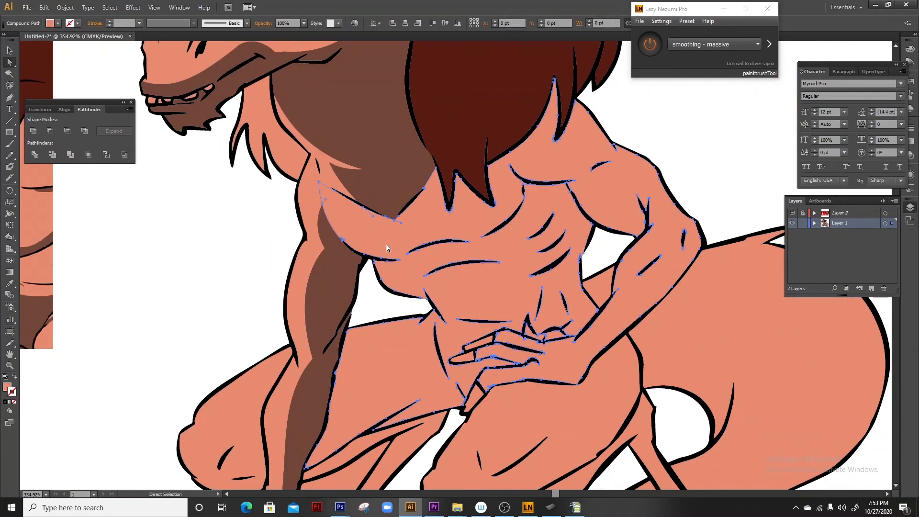
click(10, 178)
mouse_move(336, 247)
mouse_down()
mouse_move(453, 230)
mouse_move(515, 146)
mouse_up()
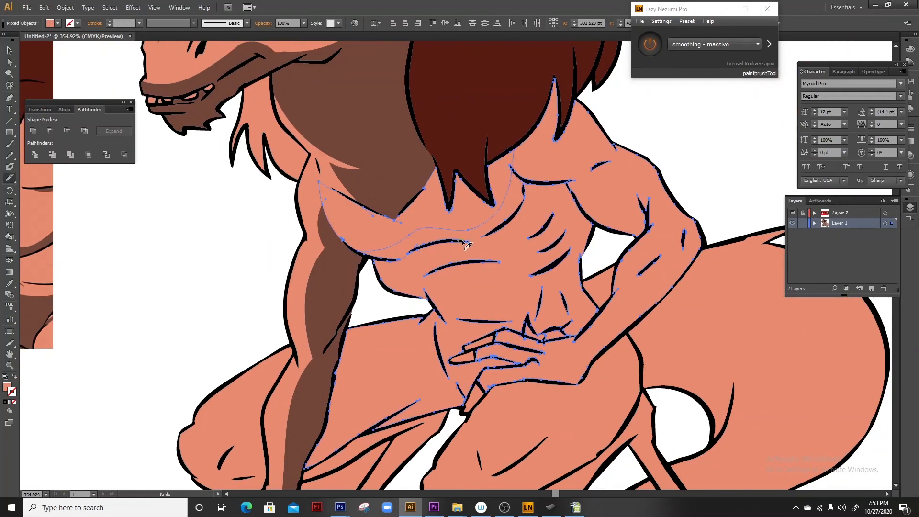
key(ctrl+shift+a)
Cut the torso's skin fill with the Knife near the open end of the lower chest line
key(a)
click(526, 218)
click(10, 178)
key(z)
drag(354, 230, 504, 278)
mouse_move(790, 144)
mouse_down()
mouse_move(439, 301)
mouse_move(462, 262)
mouse_move(729, 144)
mouse_up()
click(10, 179)
key(ctrl+minus)
key(ctrl+minus)
key(ctrl+minus)
key(ctrl+minus)
key(ctrl+minus)
key(ctrl+minus)
key(ctrl+minus)
key(ctrl+shift+a)
key(a)
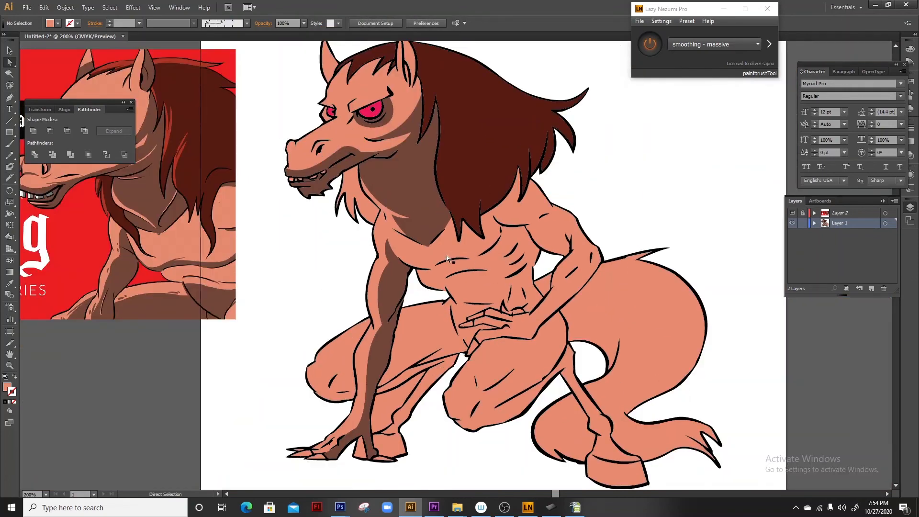
Try further Knife cuts across the gap in the lower chest line and undo them
click(448, 257)
key(z)
drag(460, 211, 540, 249)
drag(316, 431, 539, 140)
click(10, 179)
key(ctrl+shift+a)
key(a)
mouse_move(332, 281)
mouse_down()
mouse_move(333, 295)
mouse_move(438, 290)
mouse_up()
key(ctrl+z)
drag(307, 307, 575, 238)
key(ctrl+z)
Bridge the gap between the lower chest line and the armpit line with a Knife cut to close off the chest shadow
click(10, 179)
drag(201, 341, 279, 339)
key(a)
drag(531, 205, 263, 298)
key(k)
drag(329, 314, 334, 308)
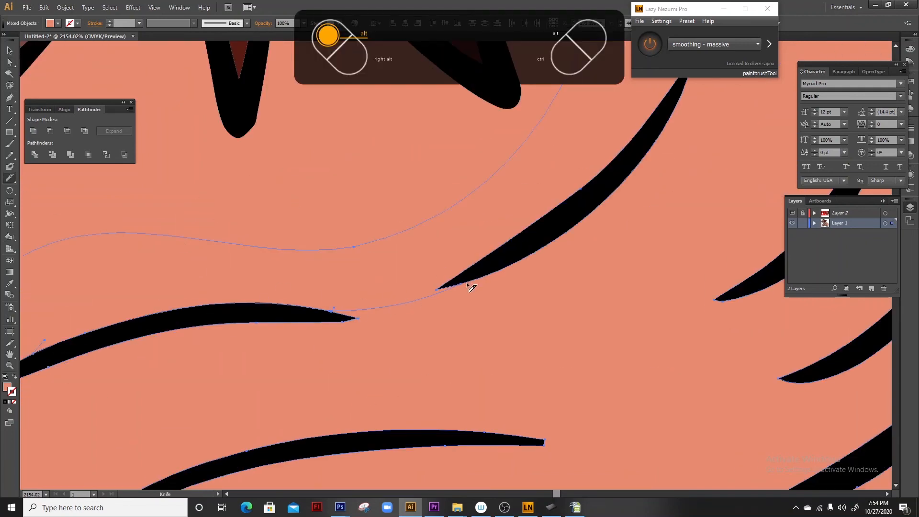
scroll(472, 287, up, 5)
Fill the strip above the lower chest lines with the shadow brown
key(a)
click(424, 315)
key(ctrl+minus)
key(ctrl+minus)
key(ctrl+minus)
key(ctrl+minus)
key(ctrl+minus)
key(ctrl+minus)
key(ctrl+minus)
key(ctrl+minus)
key(i)
click(296, 297)
key(ctrl+shift+a)
Separate the remaining piece of the chest shadow with the Knife and fill it with the same shadow brown
key(z)
drag(449, 297, 459, 239)
key(a)
click(459, 239)
click(11, 178)
drag(481, 197, 481, 240)
click(468, 233)
key(i)
click(377, 226)
key(ctrl+shift+a)
key(ctrl+minus)
key(ctrl+minus)
key(ctrl+minus)
key(ctrl+minus)
key(ctrl+minus)
key(ctrl+minus)
key(ctrl+minus)
key(ctrl+minus)
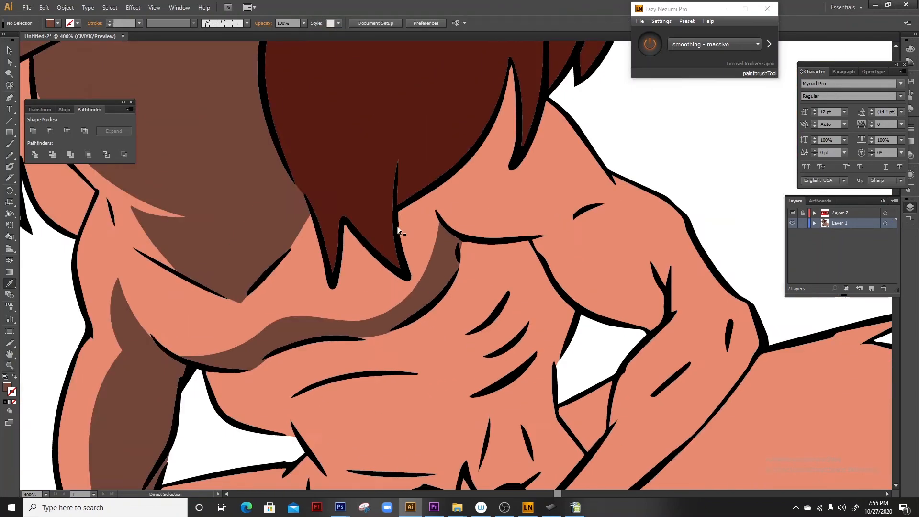
key(ctrl+minus)
key(ctrl+minus)
drag(424, 288, 465, 173)
key(a)
click(389, 319)
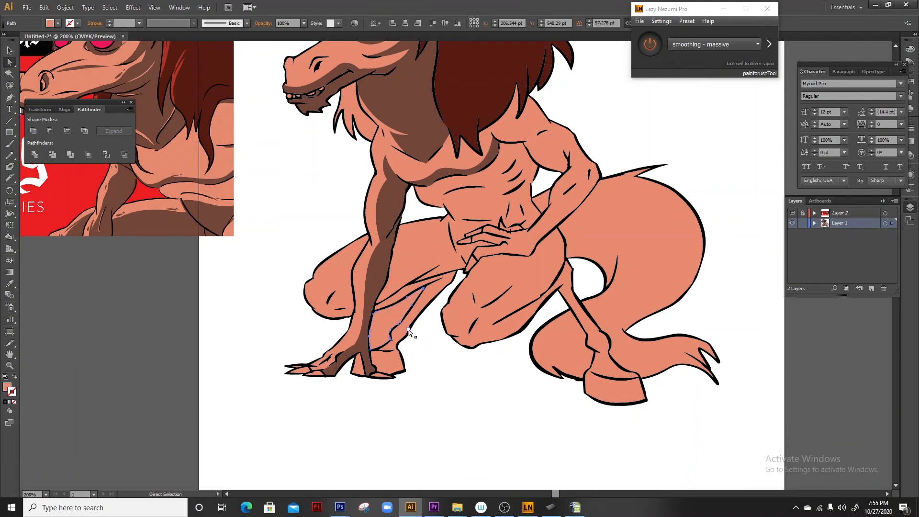
click(417, 335)
Cut the mane's dark fill with the Knife into highlight strips along its top edge, the forelock and the lock behind the ear
drag(383, 123, 439, 260)
key(z)
drag(344, 79, 529, 208)
key(a)
click(439, 162)
shift+click(618, 165)
key(ctrl+minus)
key(ctrl+minus)
click(10, 179)
mouse_move(393, 217)
mouse_down()
mouse_move(438, 194)
mouse_move(647, 218)
mouse_up()
mouse_move(521, 232)
mouse_down()
mouse_move(542, 331)
mouse_move(531, 354)
mouse_up()
drag(565, 335, 468, 211)
mouse_move(465, 152)
mouse_down()
mouse_move(488, 256)
mouse_move(477, 366)
mouse_up()
key(a)
key(ctrl+shift+a)
Fill the strip on the lock behind the ear with the lighter red sampled from the reference board's mane
click(483, 233)
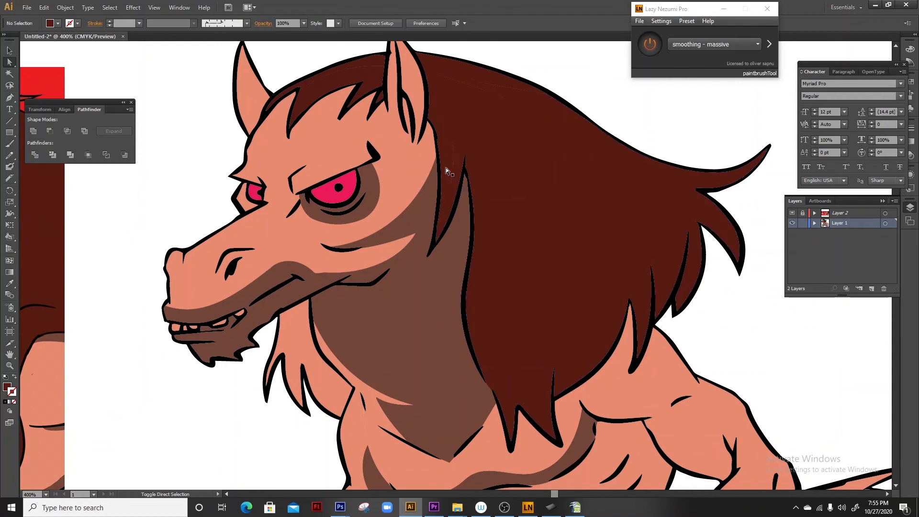
click(446, 178)
drag(441, 180, 683, 271)
key(i)
click(256, 190)
Fill the strips along the top of the mane and the forelock with the same lighter red from the reference board
key(a)
key(ctrl+shift+a)
click(694, 157)
shift+click(596, 155)
key(i)
click(257, 191)
key(ctrl+shift+a)
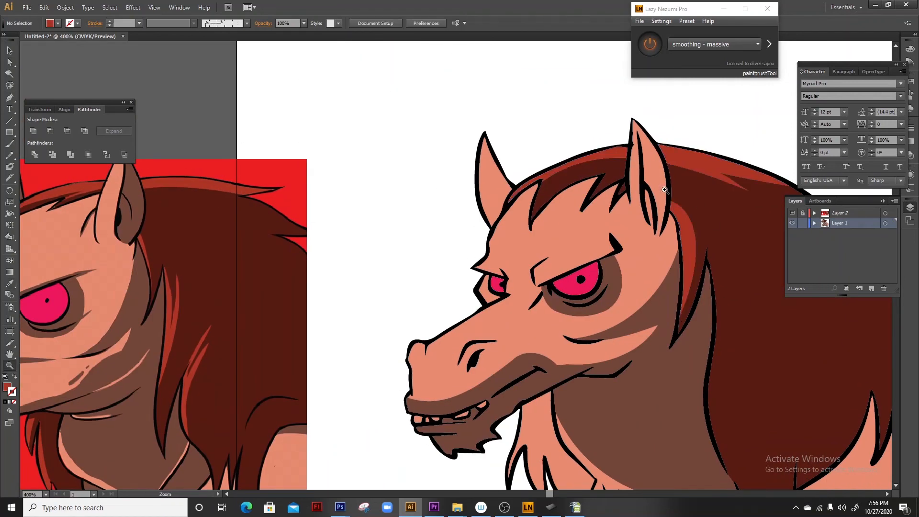
Cut a narrow highlight strip along the mane's front edge beside the neck with the Knife
key(z)
drag(669, 222, 748, 315)
key(ctrl+minus)
key(ctrl+minus)
key(ctrl+minus)
key(ctrl+minus)
key(ctrl+minus)
key(a)
click(484, 290)
key(ctrl+z)
drag(498, 293, 475, 216)
click(10, 178)
mouse_move(428, 171)
mouse_down()
mouse_move(446, 296)
mouse_move(440, 400)
mouse_up()
key(ctrl+shift+a)
key(a)
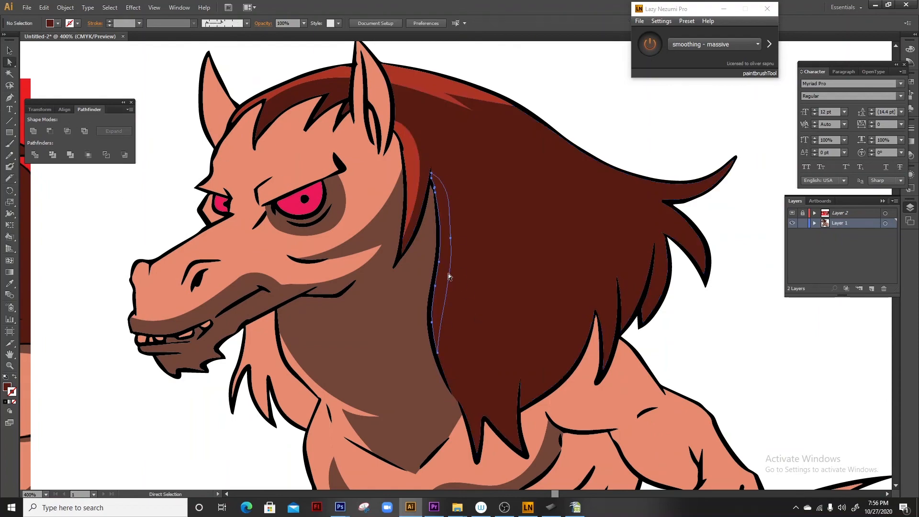
Fill the strip along the mane's front edge with the lighter red sampled from the lock behind the ear
click(444, 269)
key(i)
click(413, 180)
key(ctrl+shift+a)
Cut a curved shadow band across the upper abdomen beneath the chest with the Knife
key(ctrl+minus)
key(ctrl+minus)
key(ctrl+minus)
key(z)
mouse_move(544, 206)
mouse_down()
mouse_move(486, 140)
mouse_move(467, 66)
mouse_up()
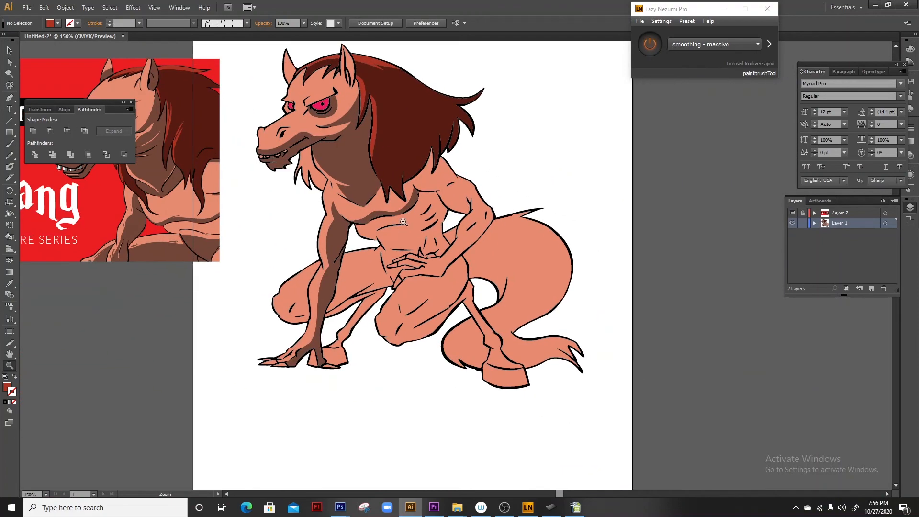
drag(240, 103, 499, 319)
drag(448, 265, 322, 166)
key(a)
click(375, 237)
click(10, 179)
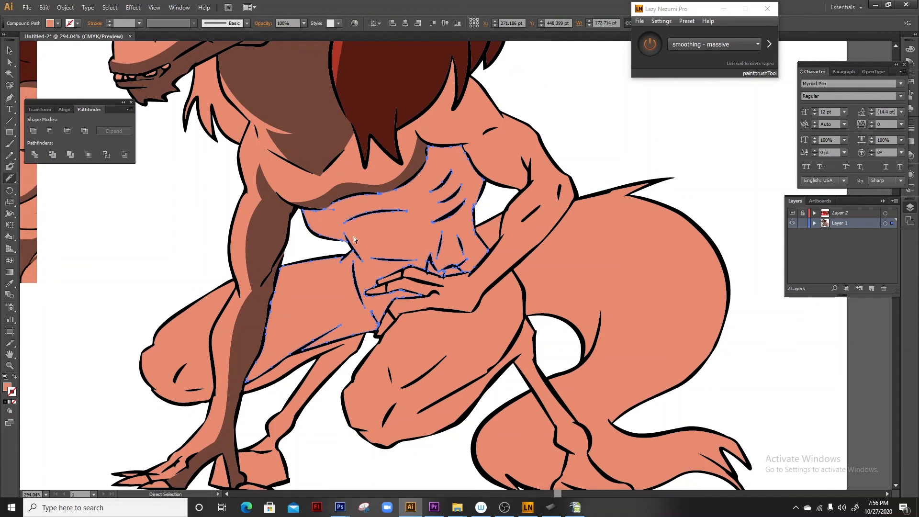
mouse_move(472, 206)
mouse_down()
mouse_move(333, 233)
mouse_move(327, 242)
mouse_up()
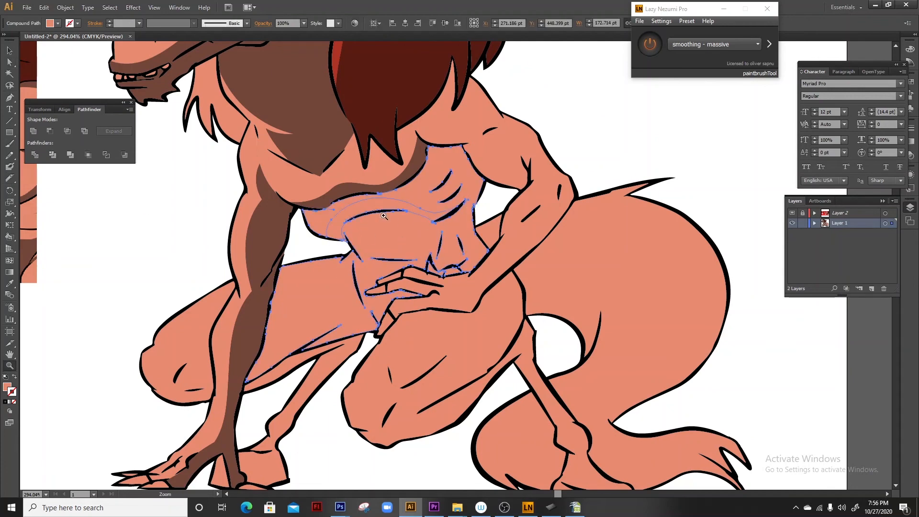
key(z)
drag(384, 188, 483, 238)
drag(573, 249, 814, 139)
drag(192, 258, 495, 222)
click(9, 179)
Fill the shadow band beneath the chest with the shadow brown sampled from the artwork
key(v)
click(256, 251)
key(ctrl+minus)
key(ctrl+minus)
key(ctrl+minus)
key(ctrl+minus)
key(ctrl+minus)
key(ctrl+minus)
key(ctrl+minus)
click(9, 283)
click(415, 228)
key(ctrl+shift+a)
key(ctrl+minus)
key(ctrl+minus)
key(z)
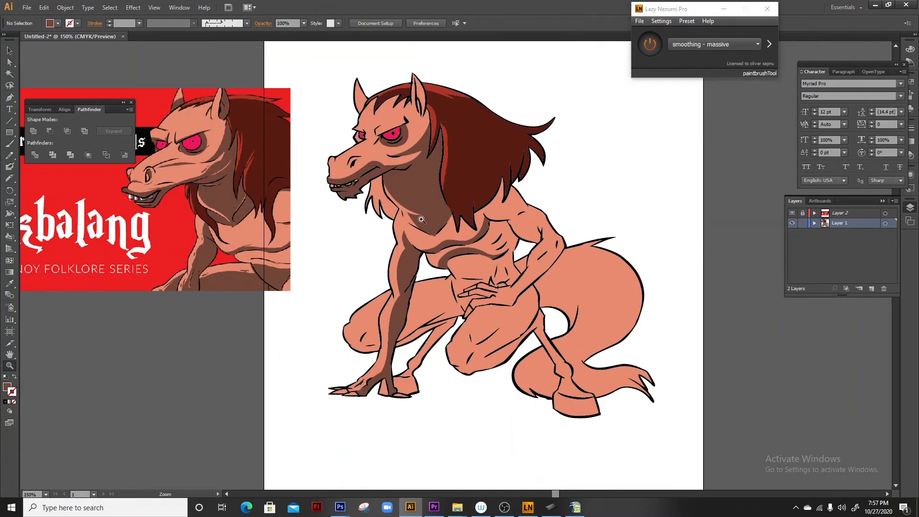
Fill the upper part of the tail with the dark reddish brown sampled from the mane
drag(389, 208, 535, 358)
key(ctrl+minus)
key(ctrl+minus)
key(ctrl+minus)
key(ctrl+minus)
key(a)
click(604, 269)
key(i)
click(493, 144)
key(a)
click(516, 247)
key(ctrl+shift+a)
Save the document as the Illustrator file TIKBALANG.ai
key(ctrl+minus)
key(ctrl+s)
click(183, 72)
click(303, 402)
click(494, 286)
click(495, 387)
Paint small accent marks on the cheek and body with the Blob Brush, using the shadow brown sampled from the artwork
key(z)
drag(362, 143, 446, 247)
mouse_move(443, 208)
mouse_down()
mouse_move(648, 215)
mouse_move(671, 232)
mouse_up()
key(shift+b)
key(ctrl+z)
key(i)
click(646, 255)
click(9, 166)
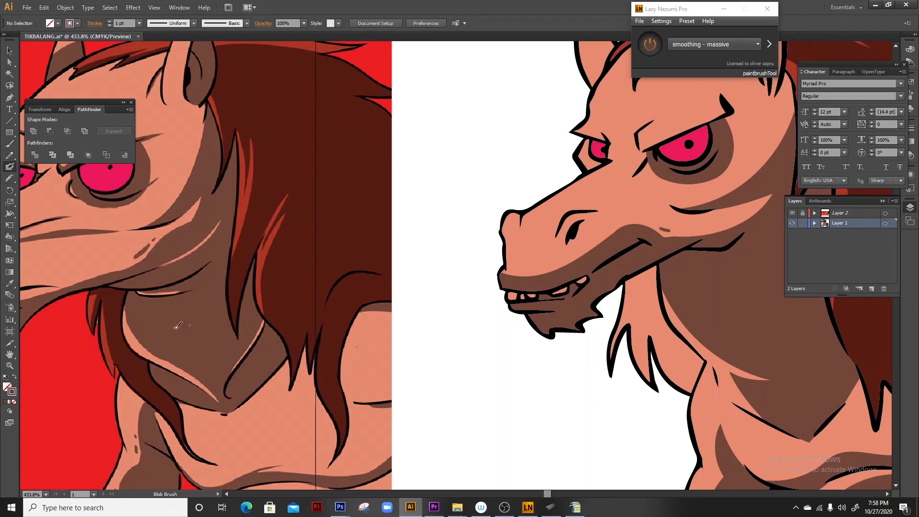
double_click(9, 167)
click(519, 351)
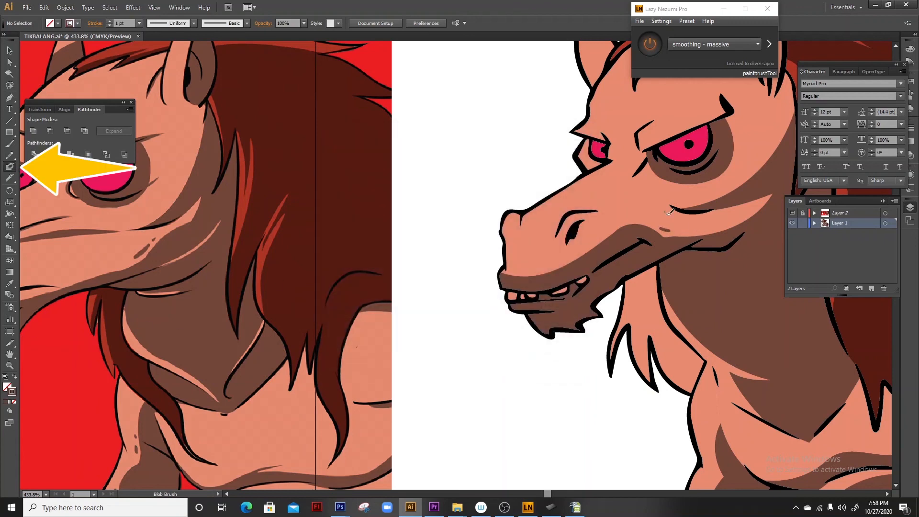
scroll(598, 340, right, 5)
scroll(598, 340, down, 2)
drag(578, 336, 632, 379)
mouse_move(559, 99)
mouse_down()
mouse_move(703, 246)
mouse_move(561, 114)
mouse_up()
key(ctrl+1)
Fill the hair tufts below the jaw with the dark reddish brown sampled from the mane and save the document
key(z)
drag(450, 174, 630, 450)
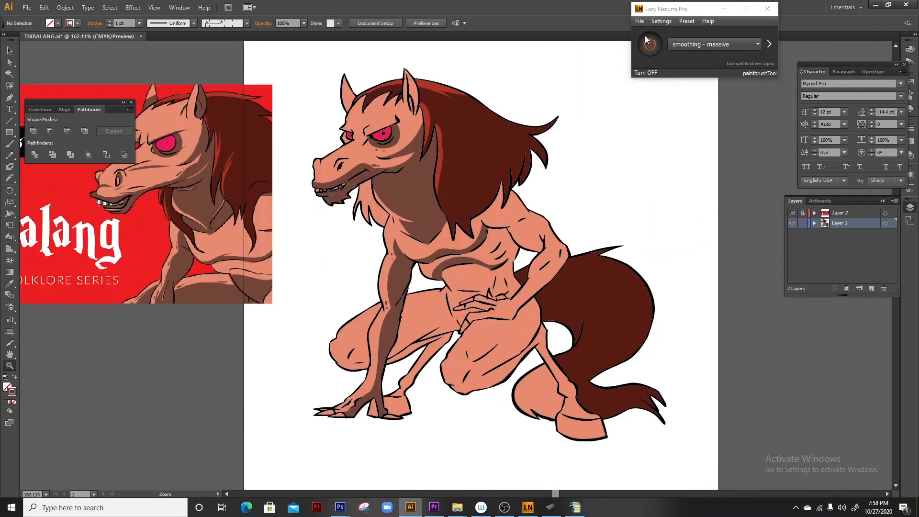
drag(327, 96, 465, 341)
key(a)
click(411, 225)
key(i)
click(572, 184)
key(ctrl+shift+a)
key(ctrl+1)
key(ctrl+s)
Fill the lower piece of the tail behind the hoof with the dark reddish brown of the upper tail
key(z)
drag(383, 148, 628, 454)
key(a)
click(512, 368)
key(i)
click(561, 320)
key(ctrl+shift+a)
key(z)
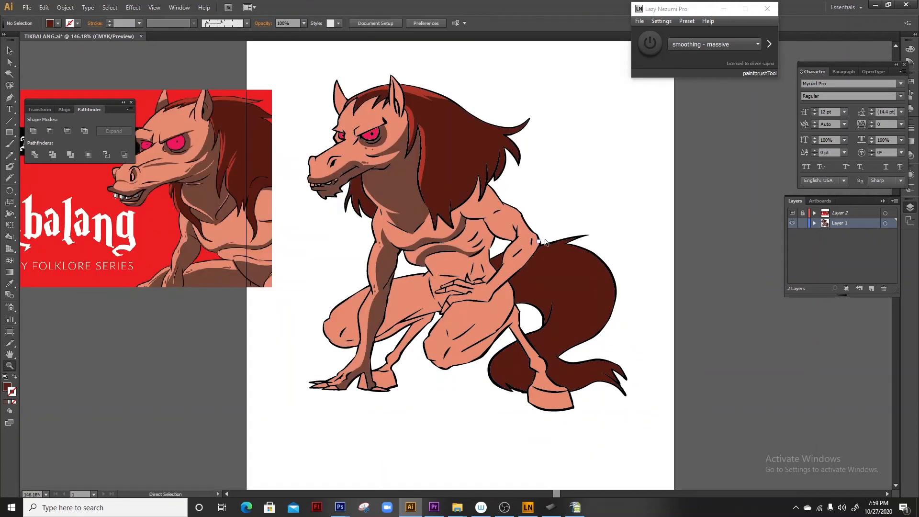